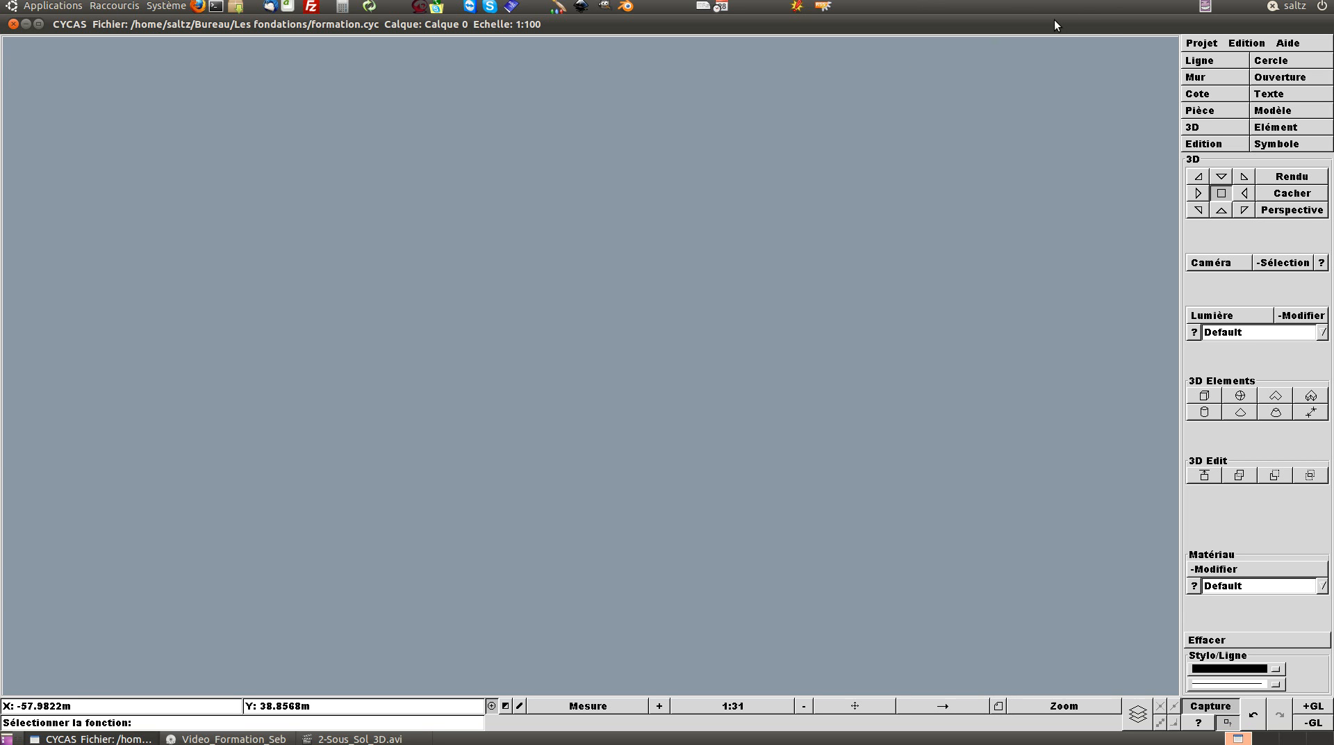
Open the Default wall's settings and set the wall thickness to 0.25 m
{"action": "left_click", "coordinate": [1195, 77]}
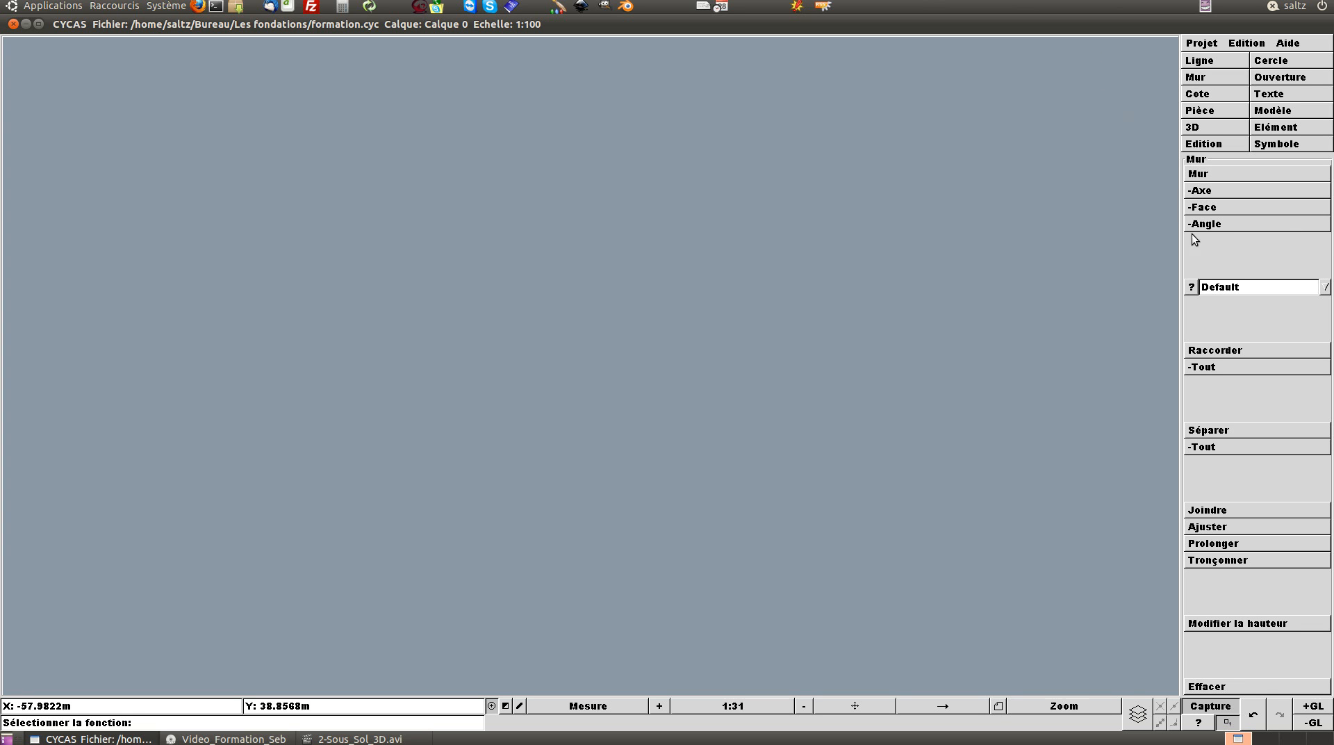
{"action": "left_click", "coordinate": [1191, 287]}
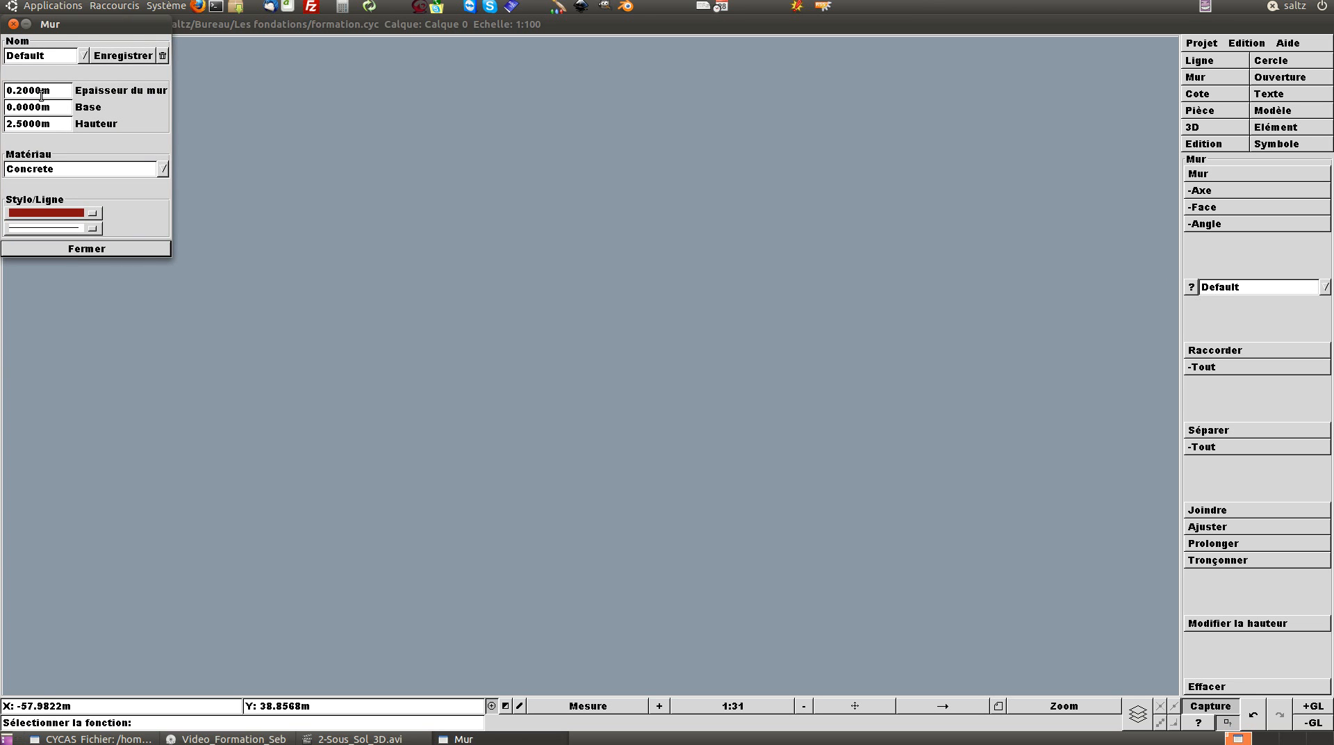
{"action": "left_click_drag", "start_coordinate": [57, 90], "coordinate": [3, 92]}
{"action": "type", "text": "0.2"}
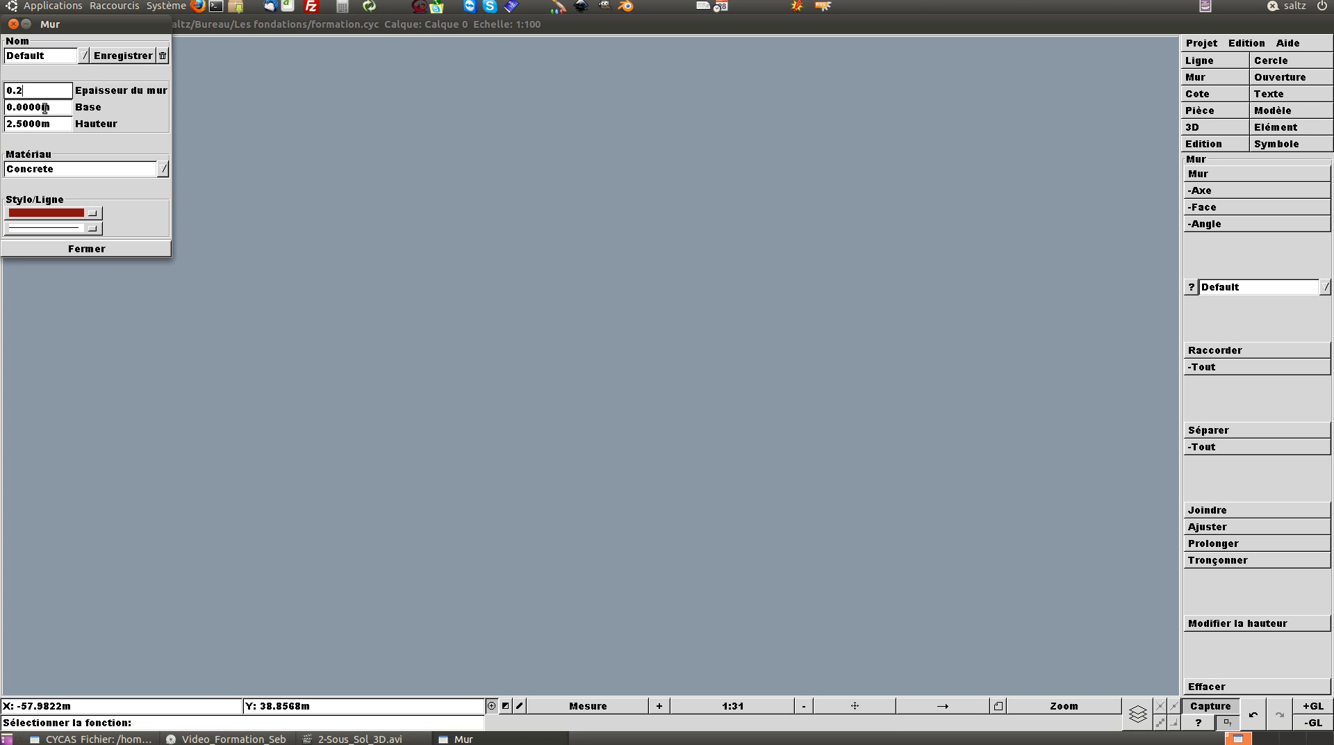
{"action": "type", "text": "5"}
{"action": "left_click_drag", "start_coordinate": [53, 109], "coordinate": [3, 115]}
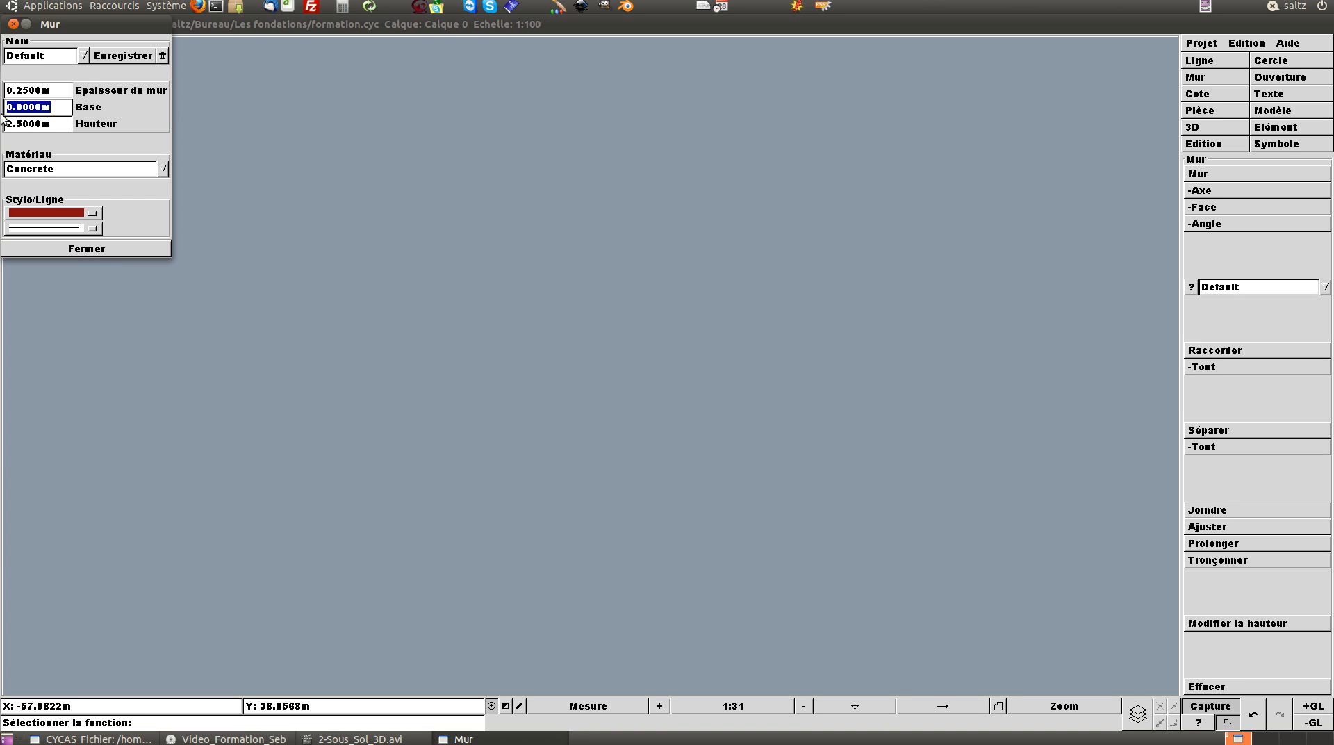
{"action": "left_click", "coordinate": [55, 127]}
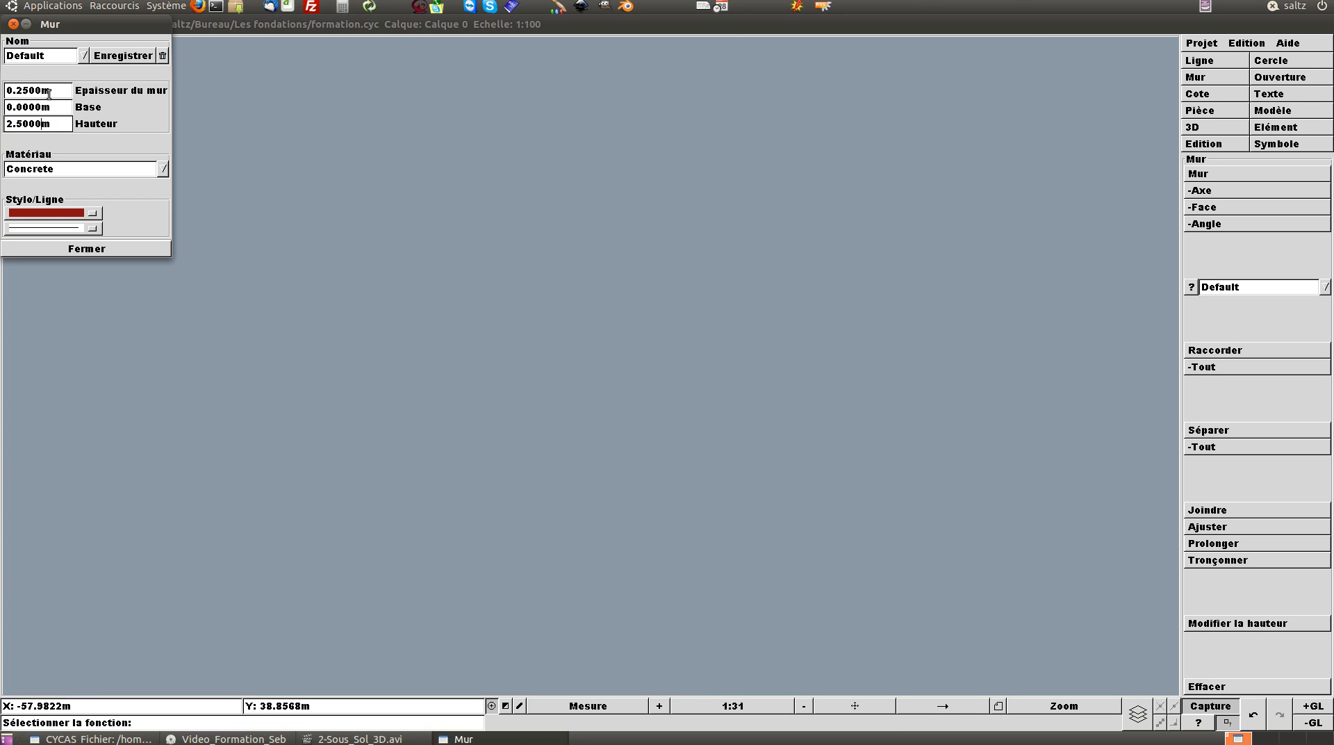
Set the wall thickness of the Default wall to 0.2 m
{"action": "left_click_drag", "start_coordinate": [60, 92], "coordinate": [3, 95]}
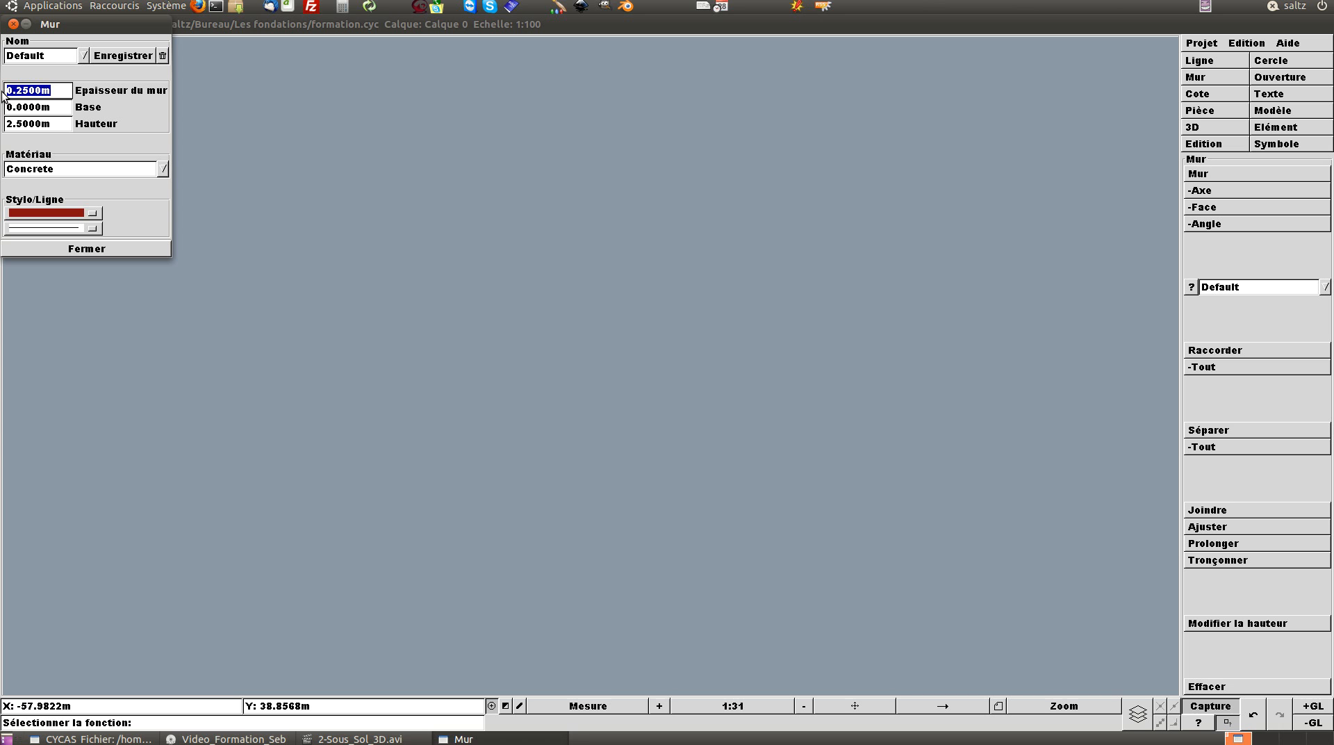
{"action": "type", "text": "0.2"}
{"action": "left_click", "coordinate": [60, 108]}
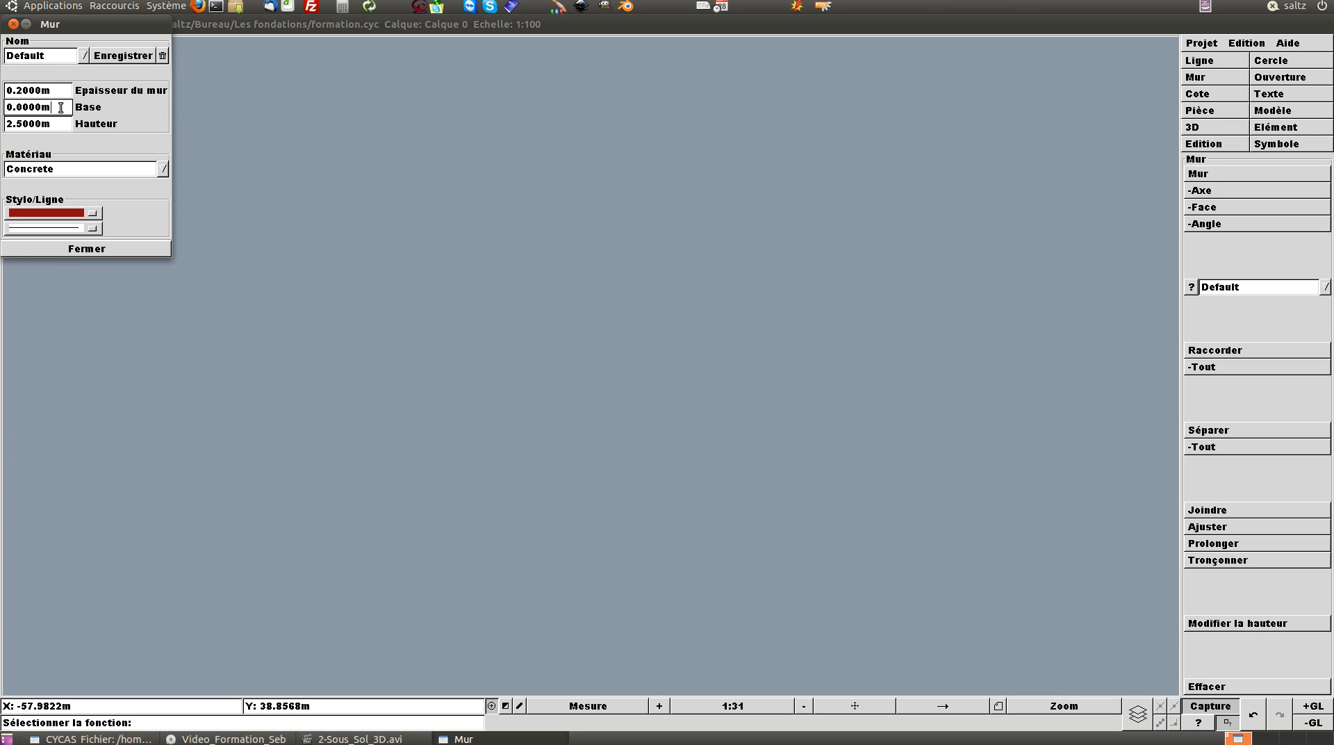
{"action": "left_click", "coordinate": [59, 125]}
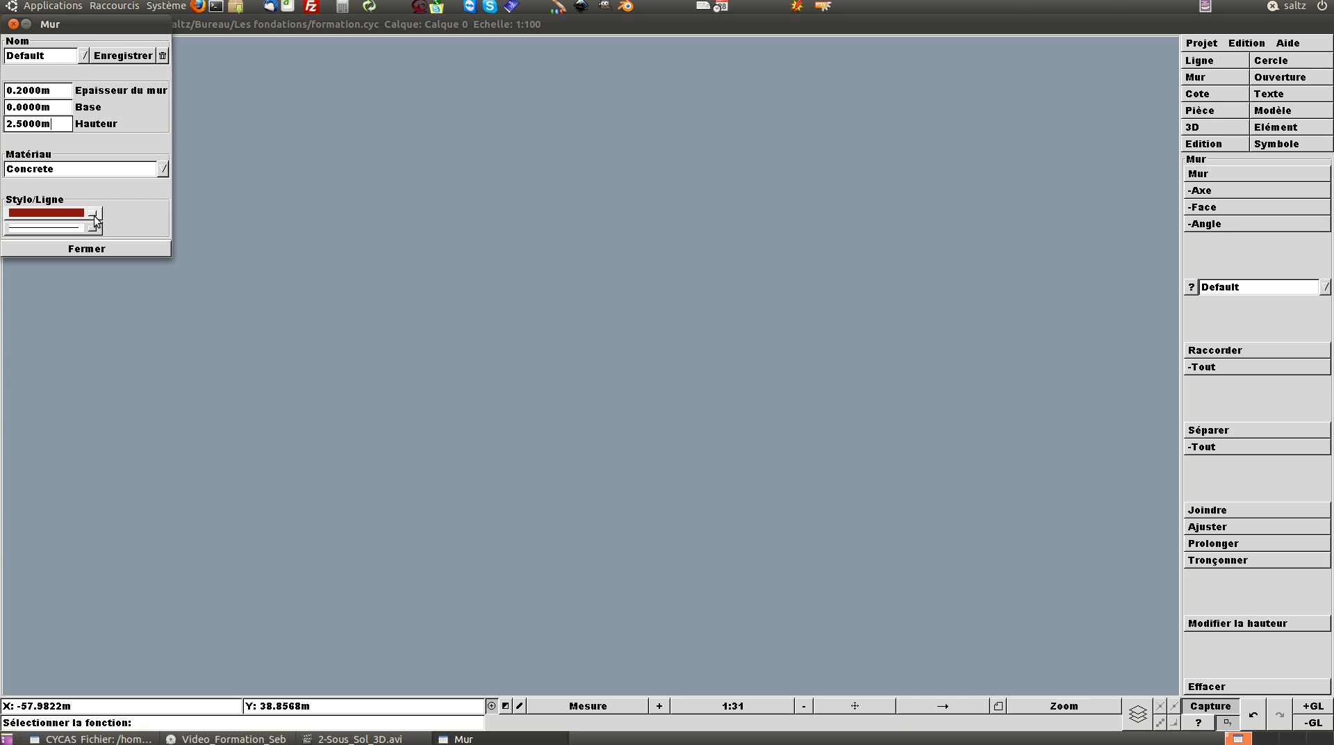
Try the Wall_red material for the wall, set it to Concrete again and close the wall settings
{"action": "left_click", "coordinate": [164, 169]}
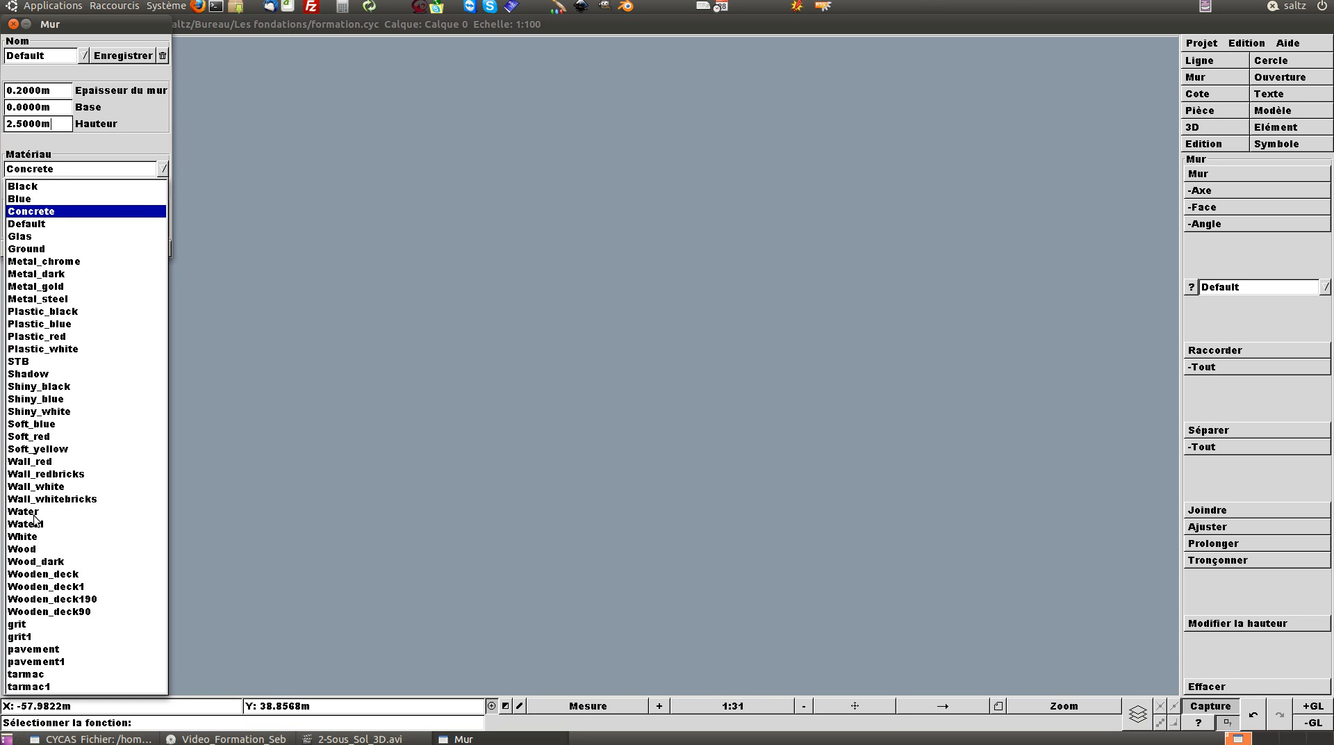
{"action": "left_click", "coordinate": [38, 463]}
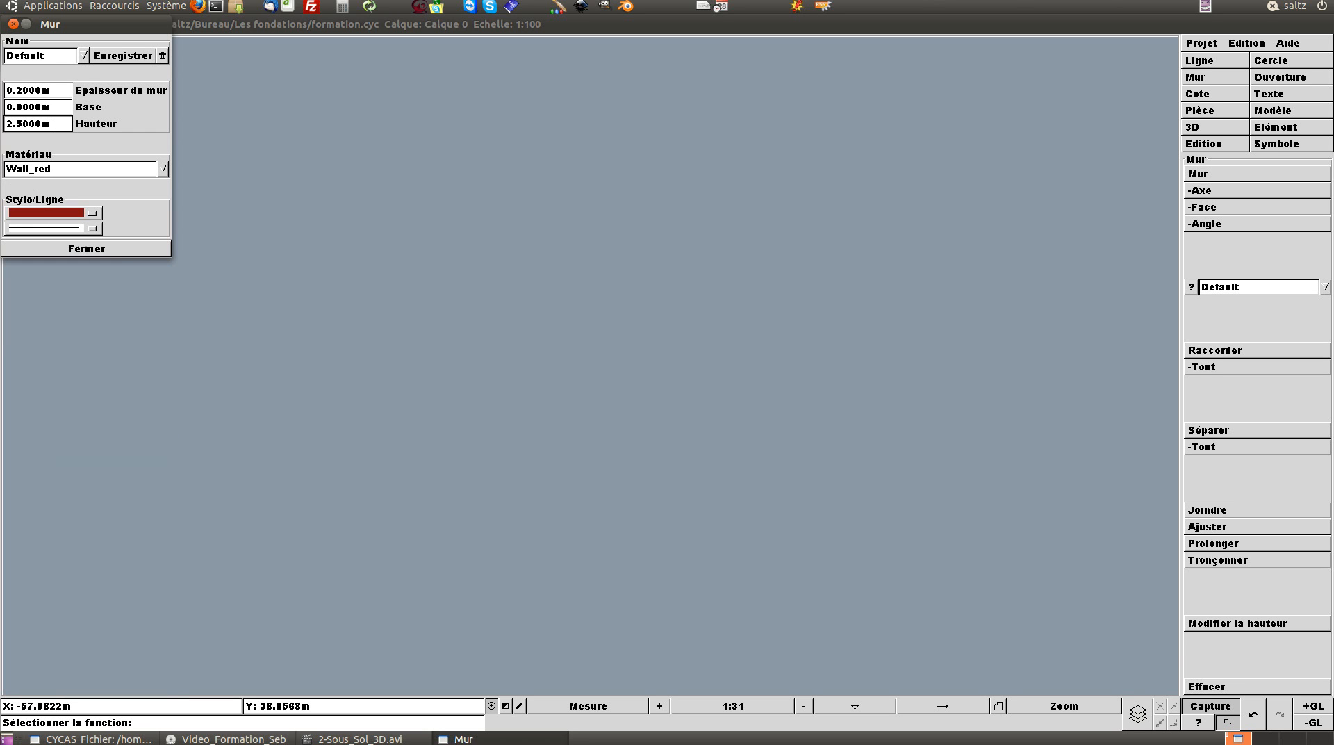
{"action": "left_click", "coordinate": [163, 169]}
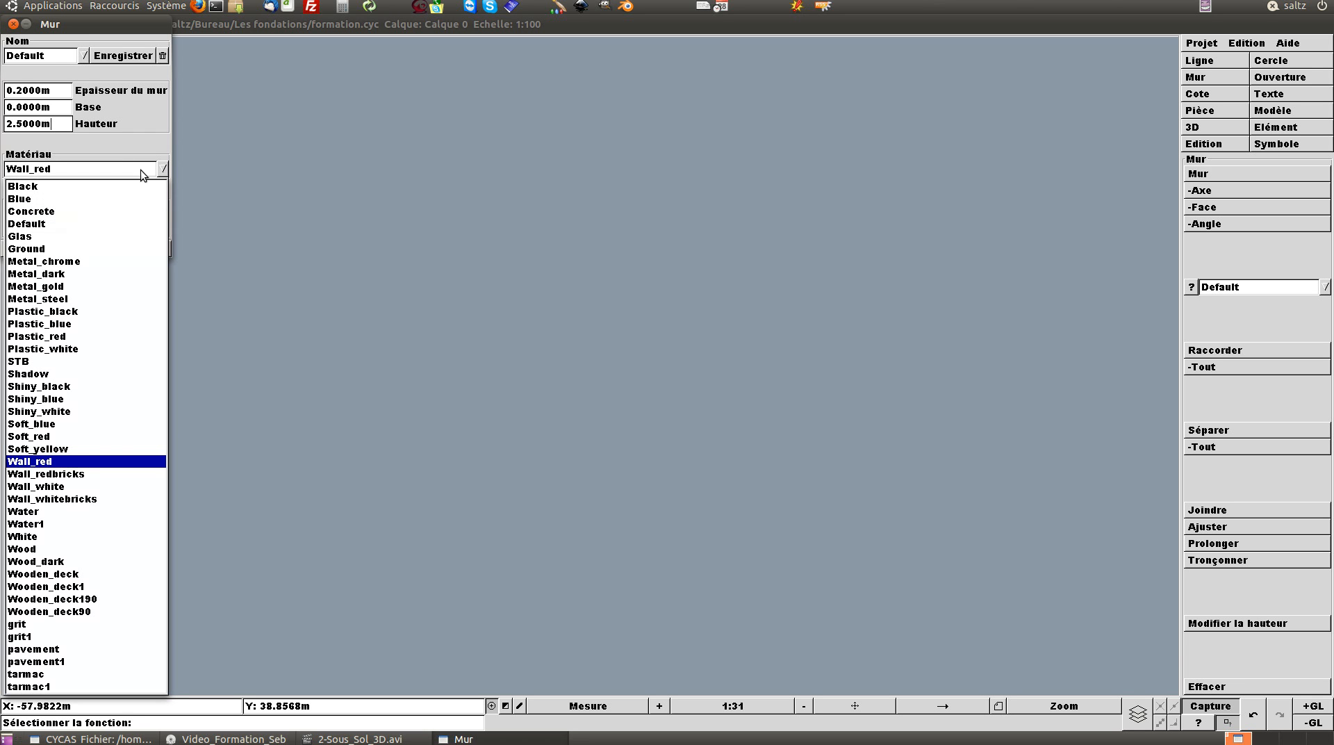
{"action": "left_click", "coordinate": [31, 211]}
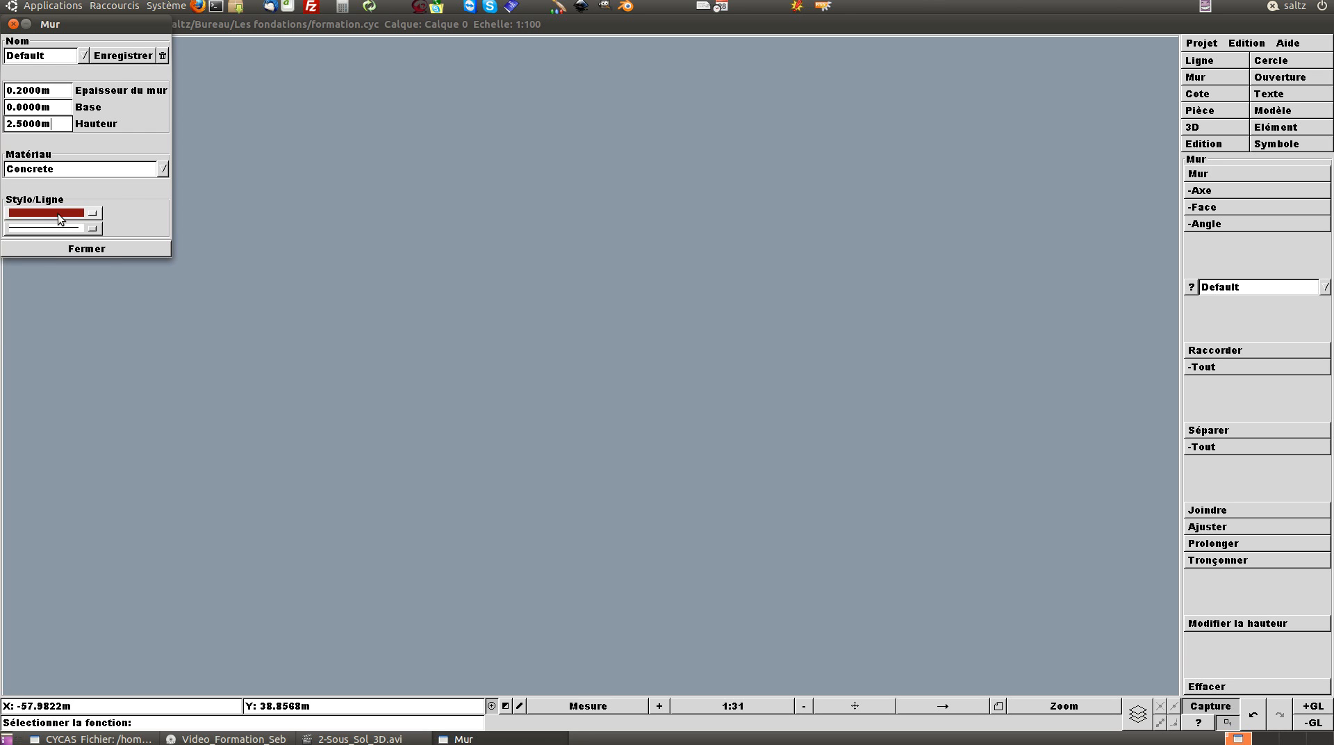
{"action": "left_click", "coordinate": [99, 248]}
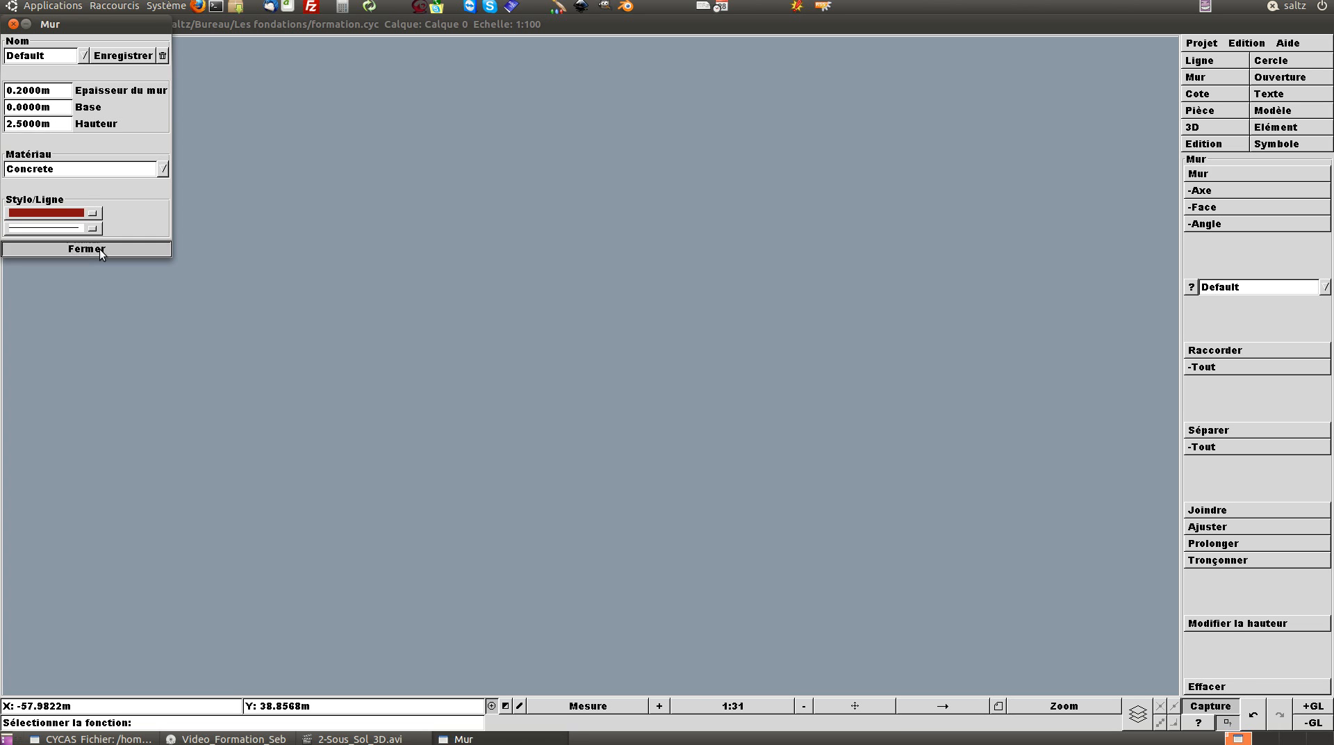
Draw an axis-based horizontal wall 12.76 m long in the X+ direction, starting near the drawing's upper-left area
{"action": "left_click", "coordinate": [1204, 192]}
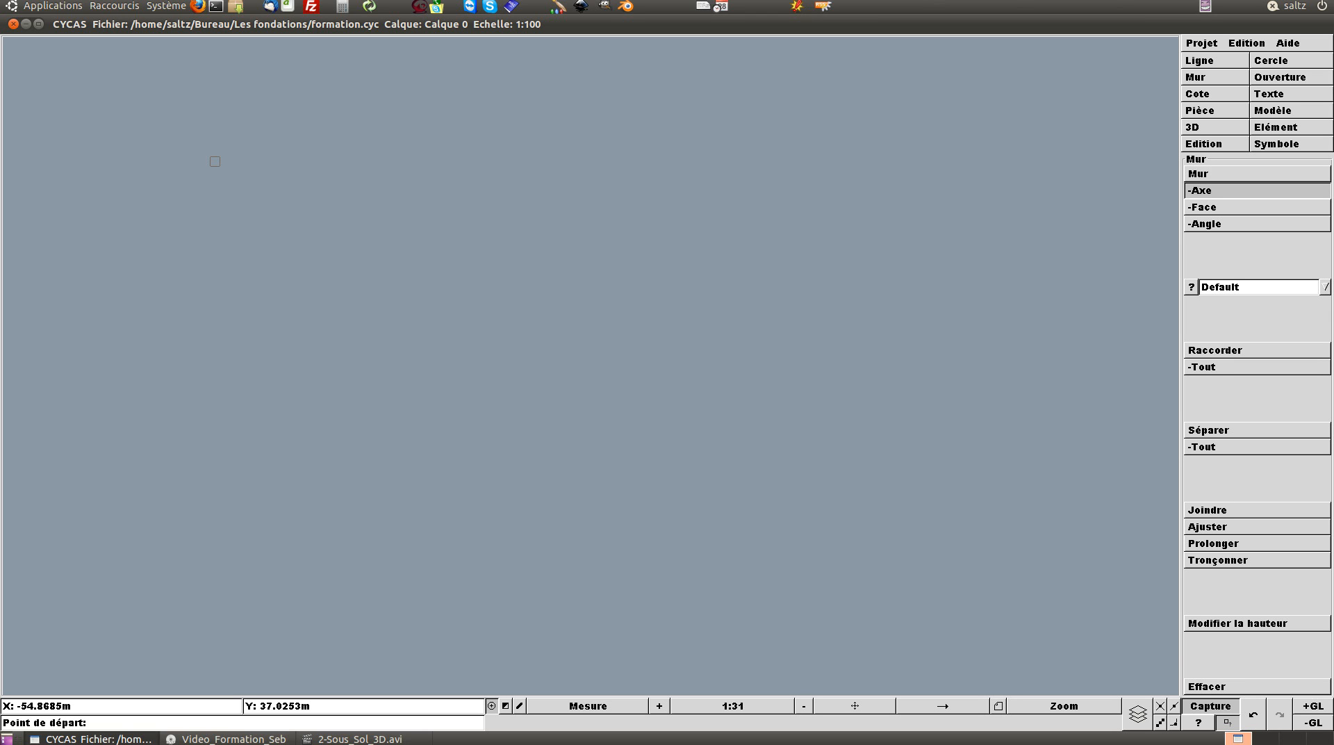
{"action": "left_click", "coordinate": [214, 162]}
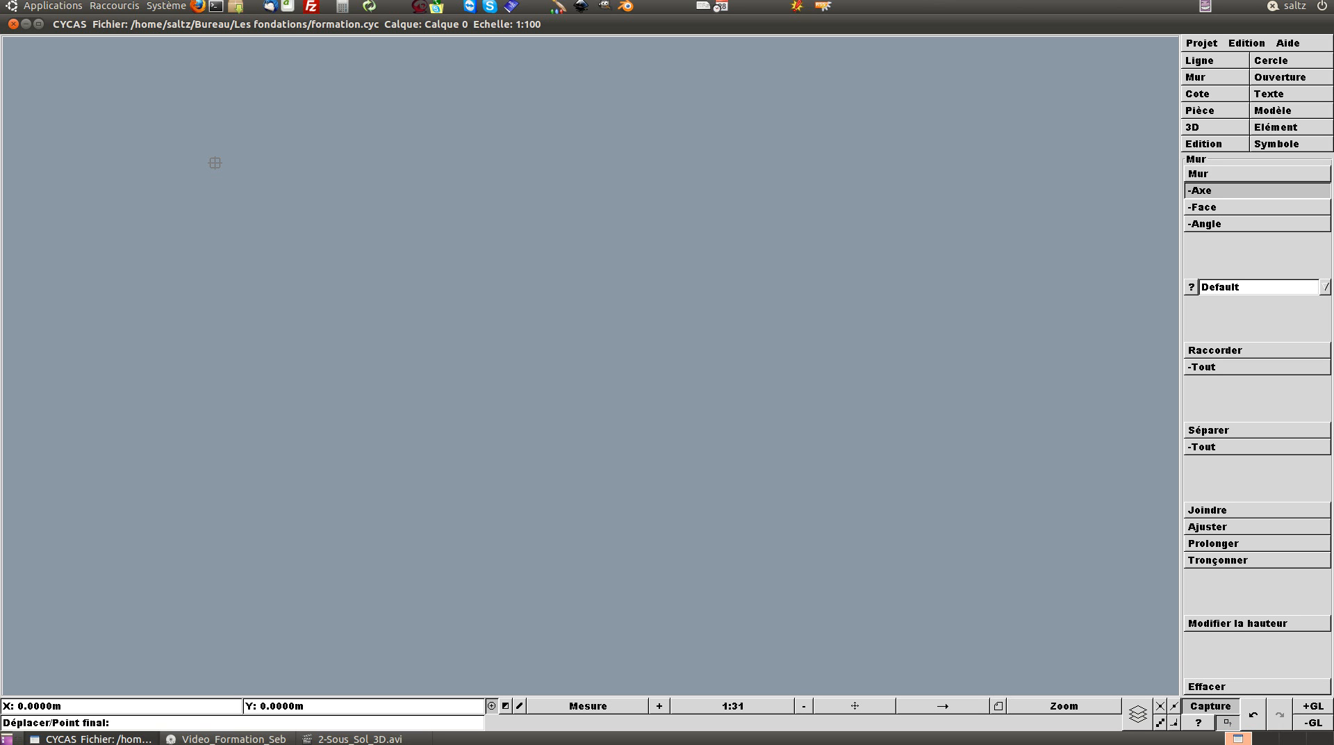
{"action": "left_click", "coordinate": [215, 162]}
{"action": "left_click", "coordinate": [203, 186]}
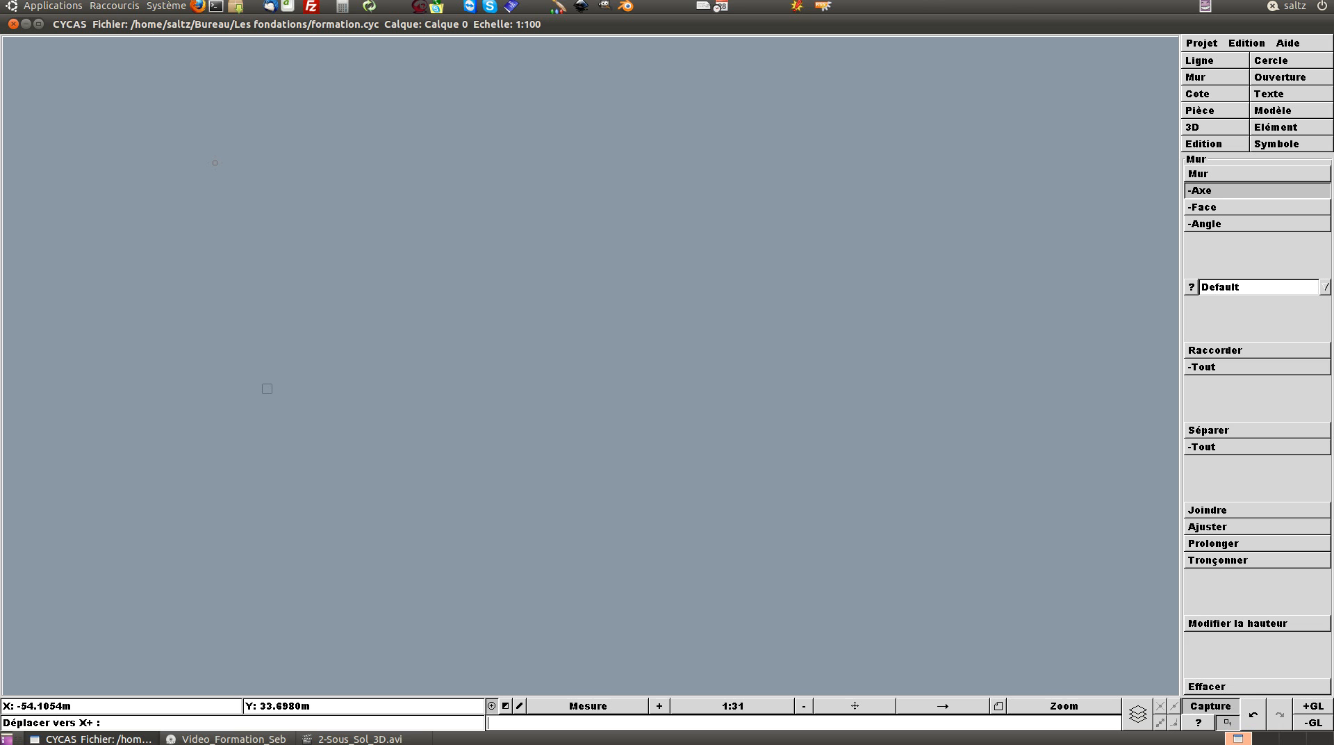
{"action": "type", "text": "12.76"}
{"action": "key", "text": "Return"}
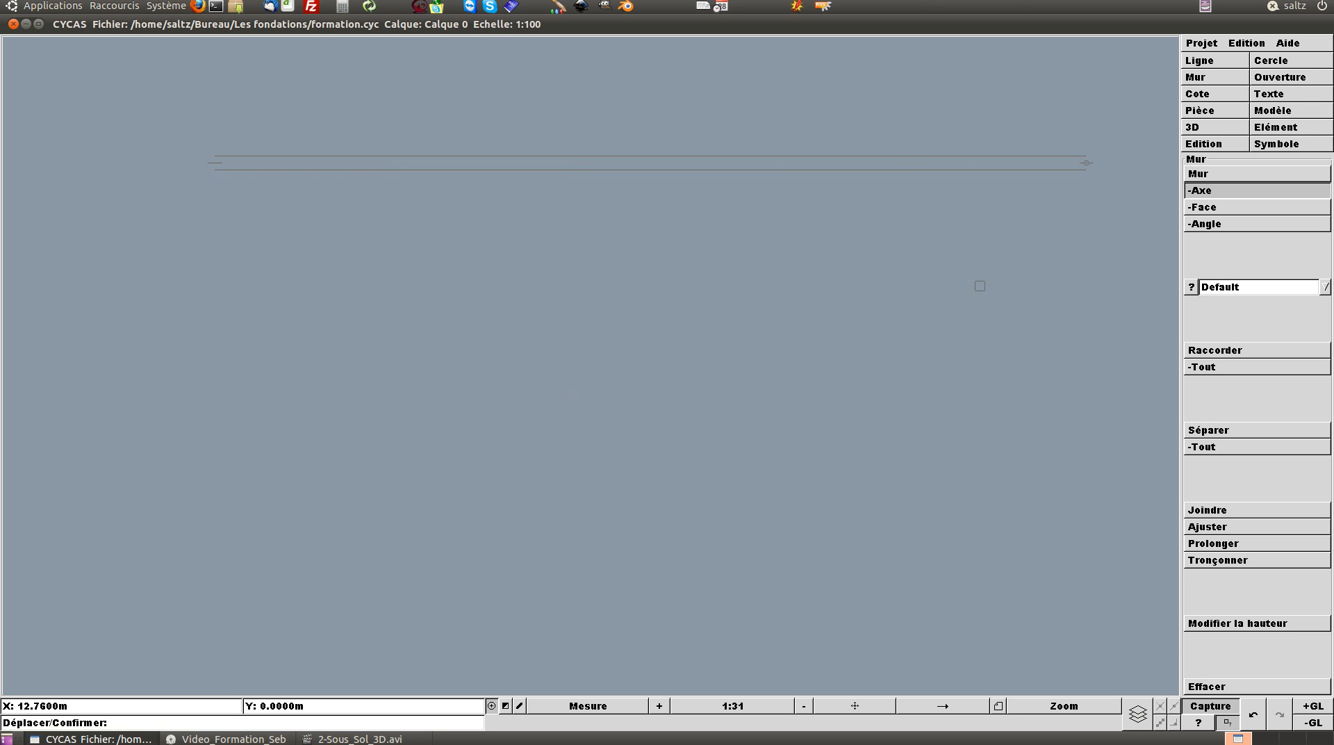
{"action": "key", "text": "Return"}
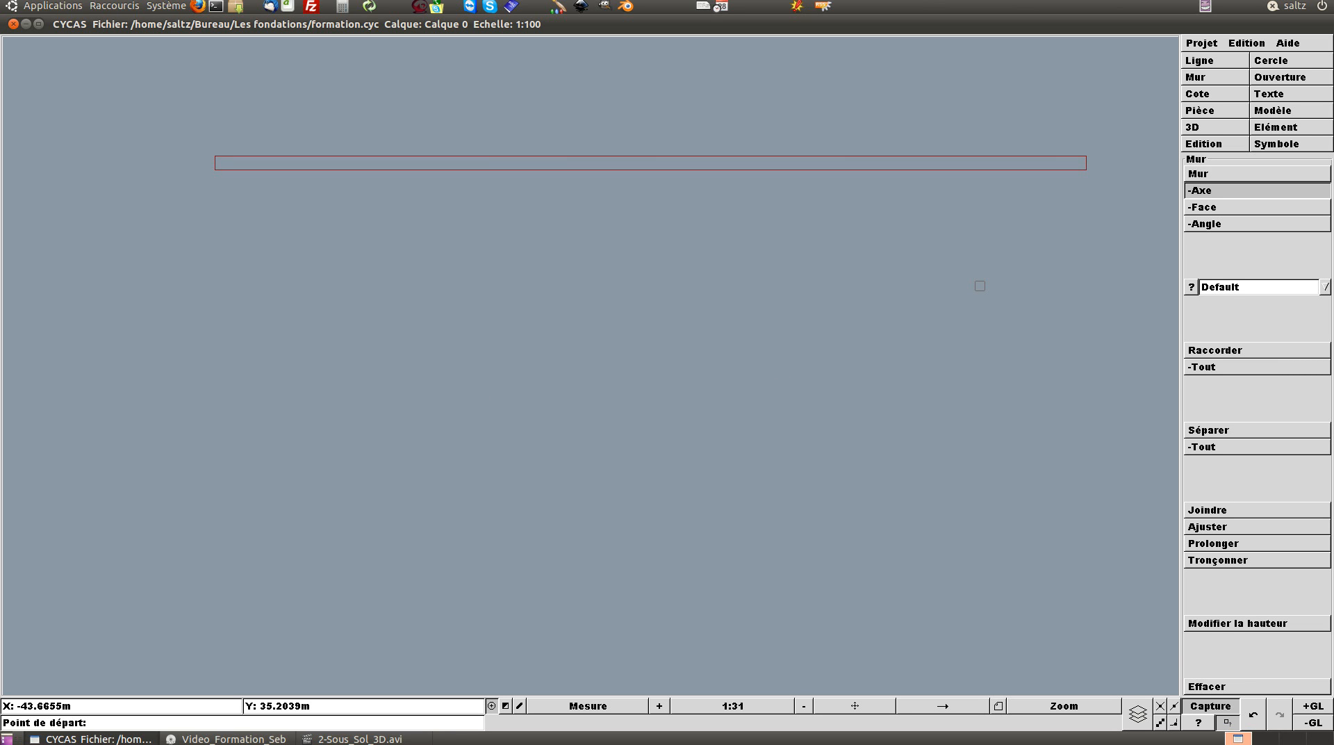
Draw a face-based wall 8.76 m long in the Y- direction from the horizontal wall's upper-right corner, with its thickness on the inner side
{"action": "left_click", "coordinate": [1215, 213]}
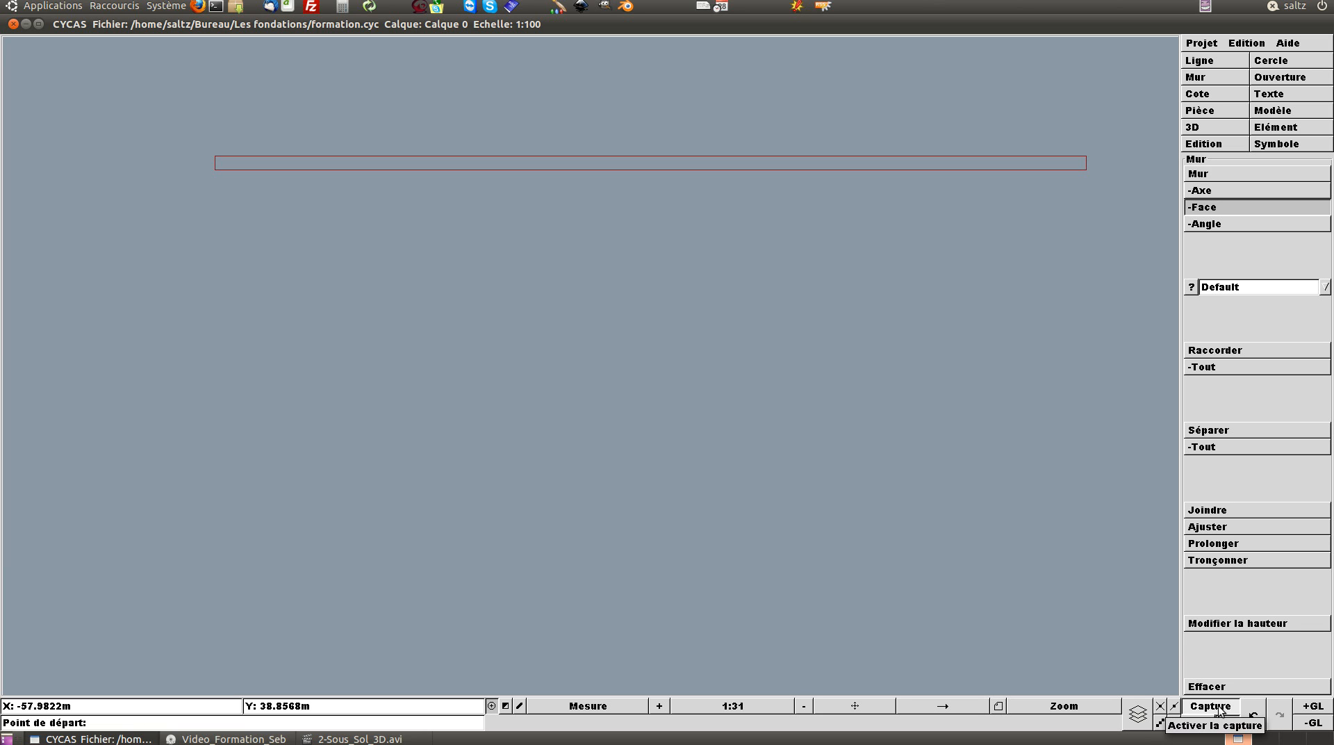
{"action": "left_click", "coordinate": [1216, 708]}
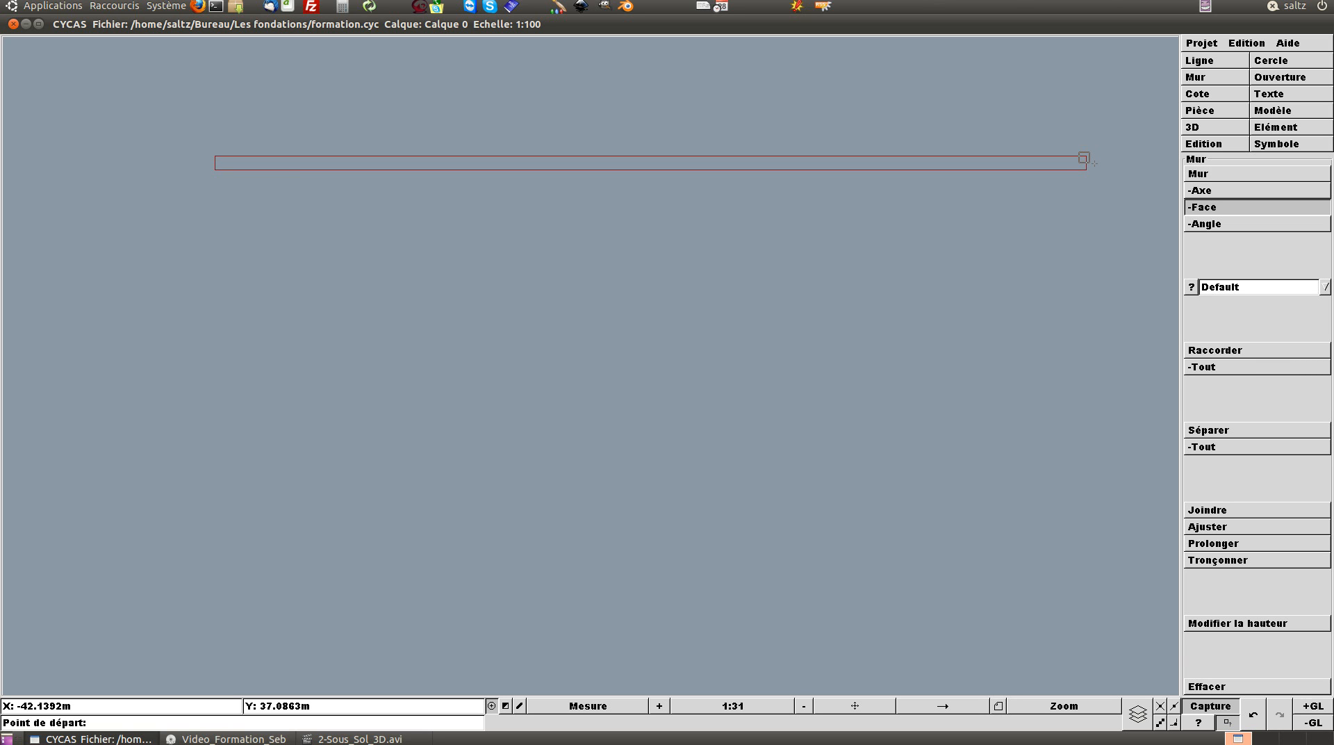
{"action": "left_click", "coordinate": [1084, 158]}
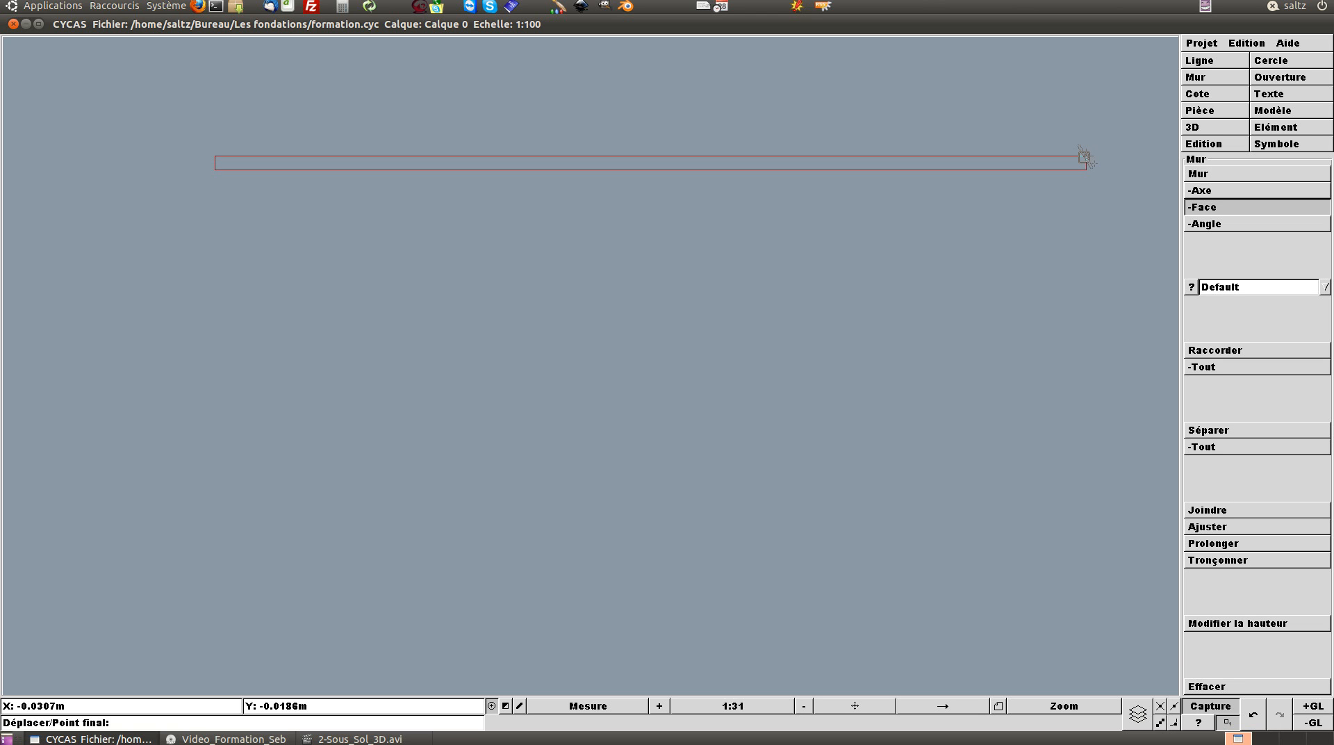
{"action": "left_click", "coordinate": [1083, 158]}
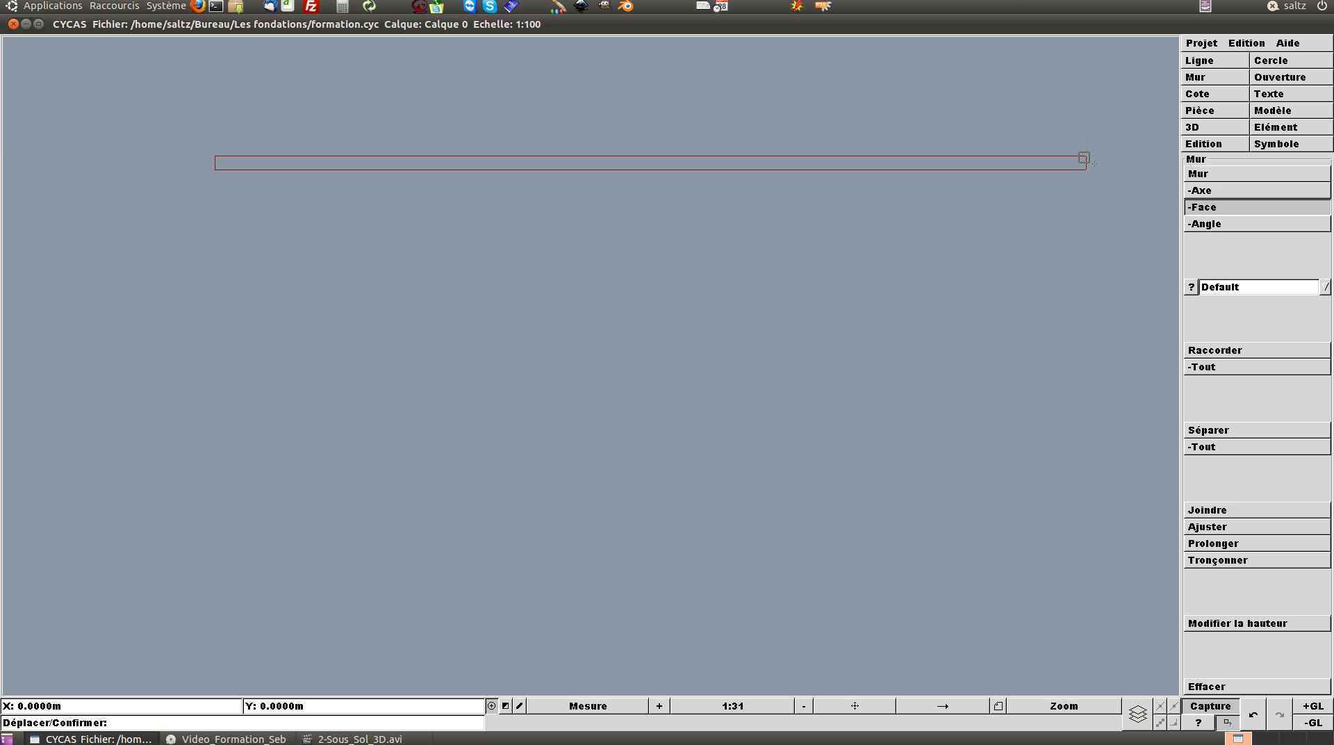
{"action": "key", "text": "Down"}
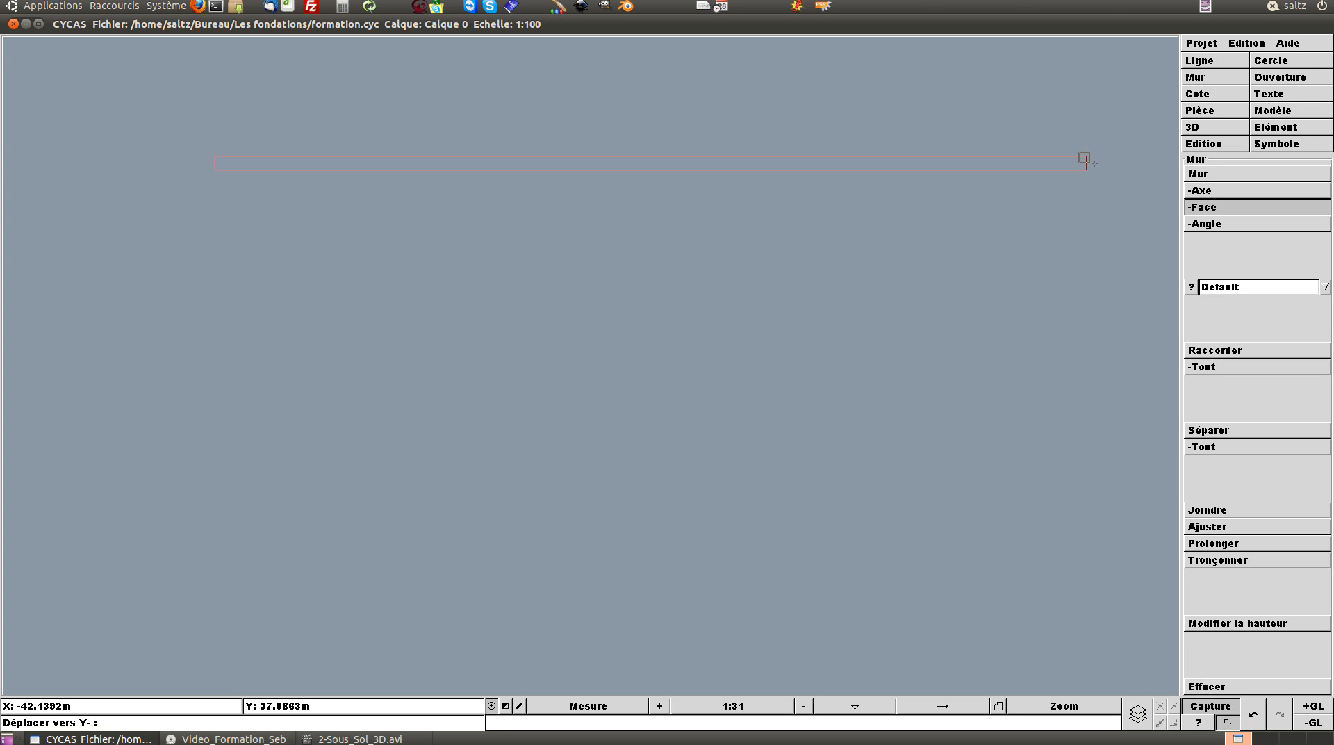
{"action": "type", "text": "8.76"}
{"action": "key", "text": "Return"}
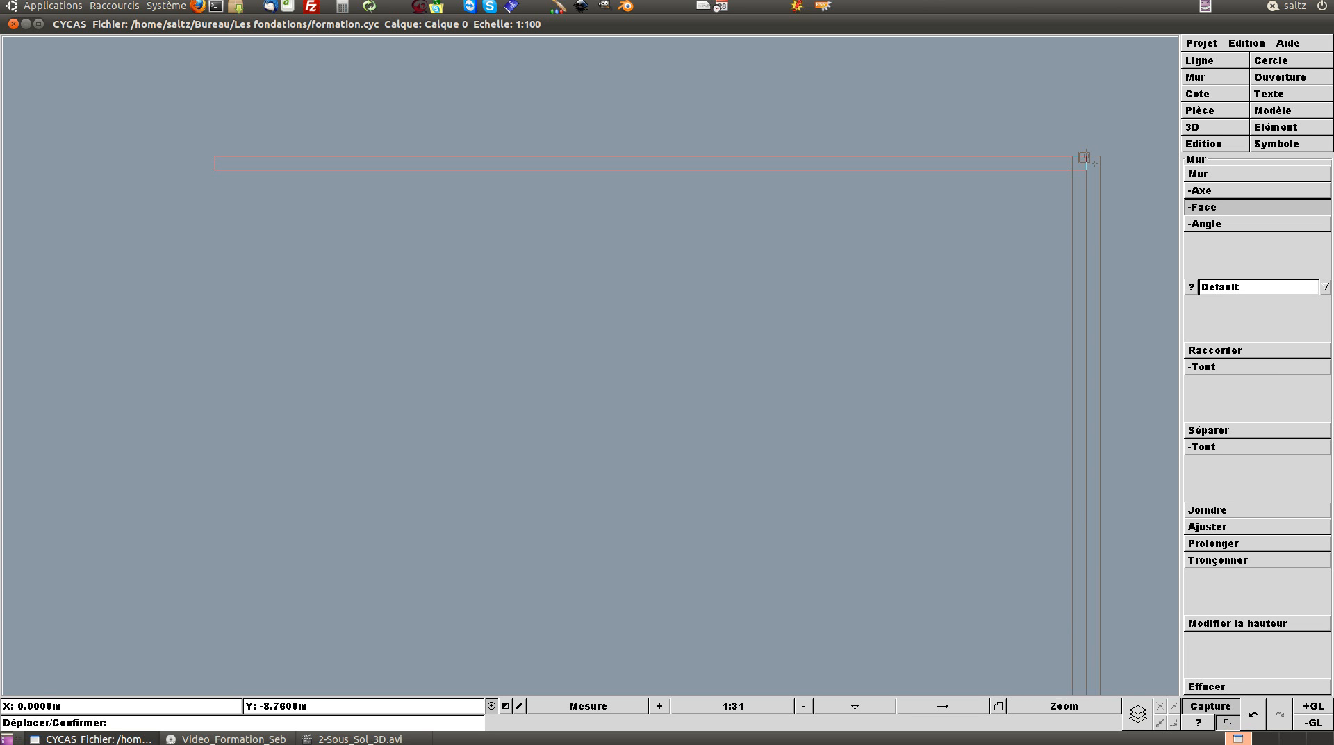
{"action": "left_click", "coordinate": [1061, 280]}
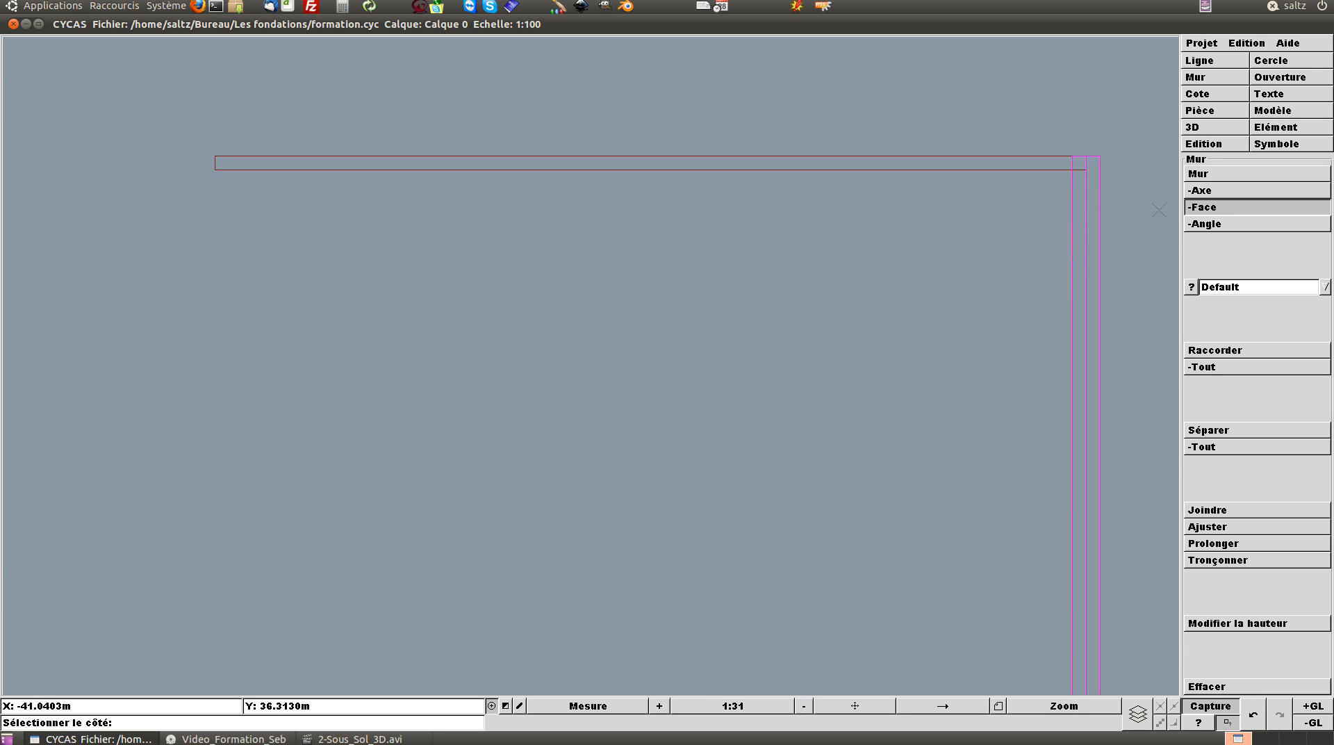
{"action": "left_click", "coordinate": [1075, 285]}
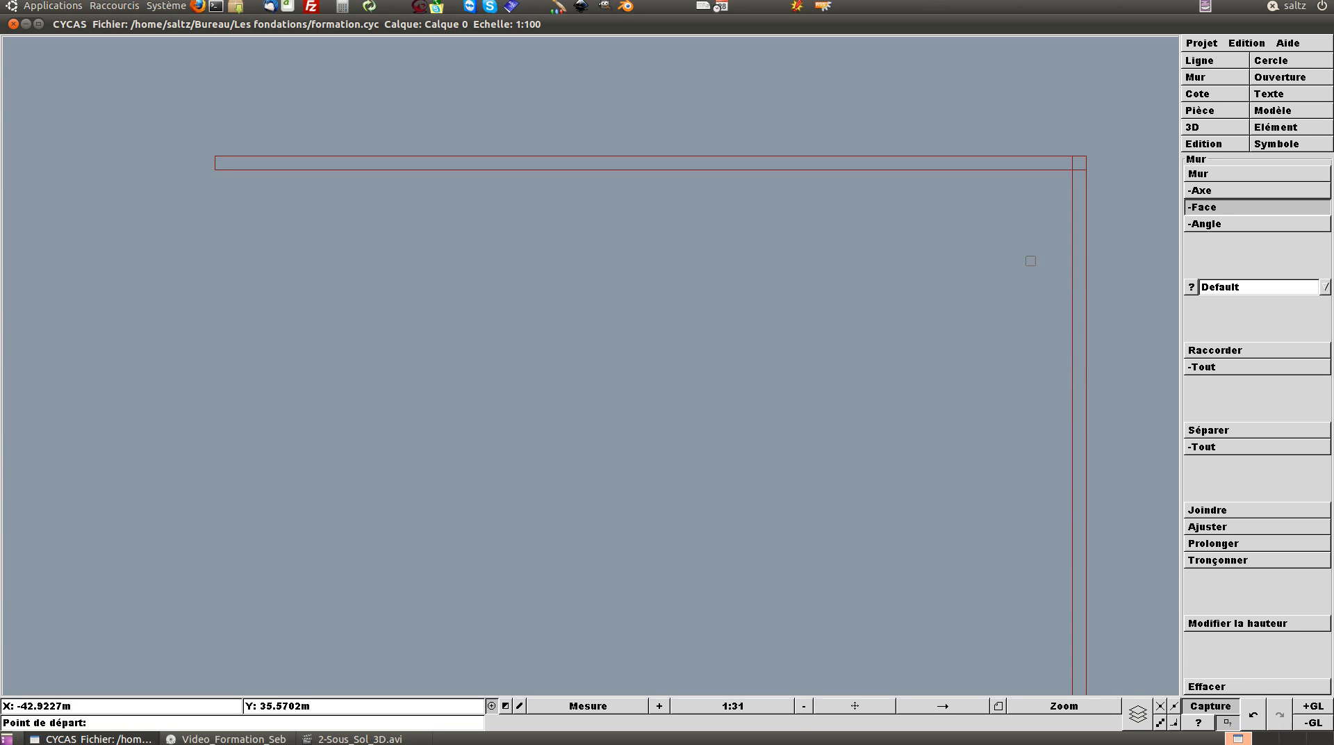
Mirror a copy of the upper horizontal wall about a horizontal axis from the right wall's midpoint, extending 3 m in the X- direction
{"action": "left_click", "coordinate": [854, 707]}
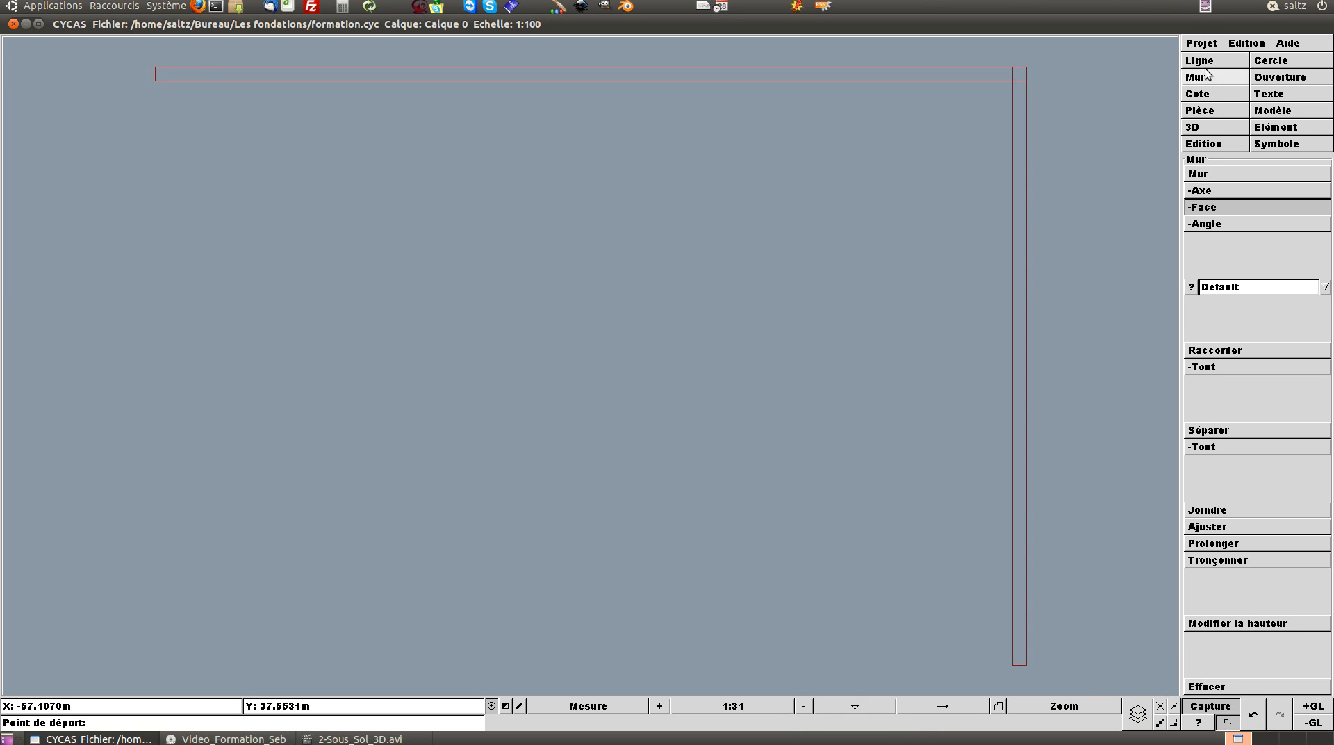
{"action": "left_click", "coordinate": [1200, 146]}
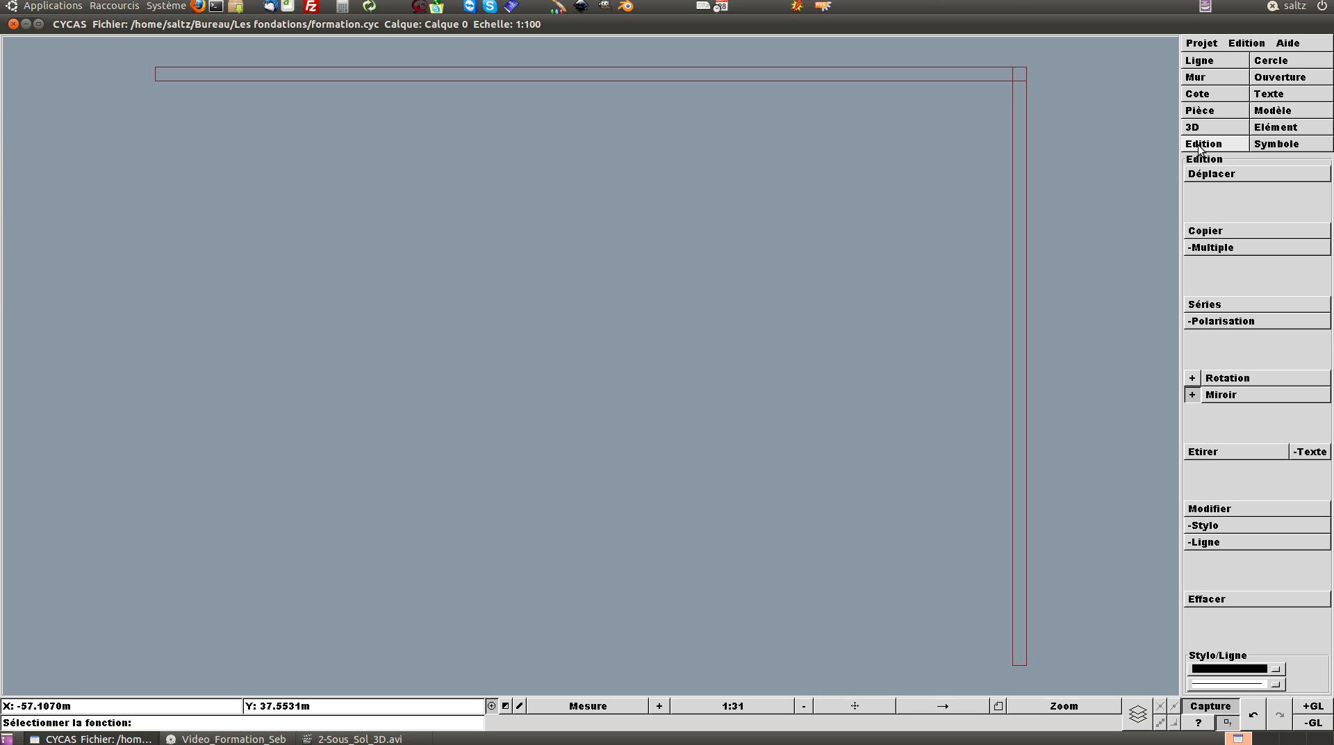
{"action": "left_click", "coordinate": [1213, 395]}
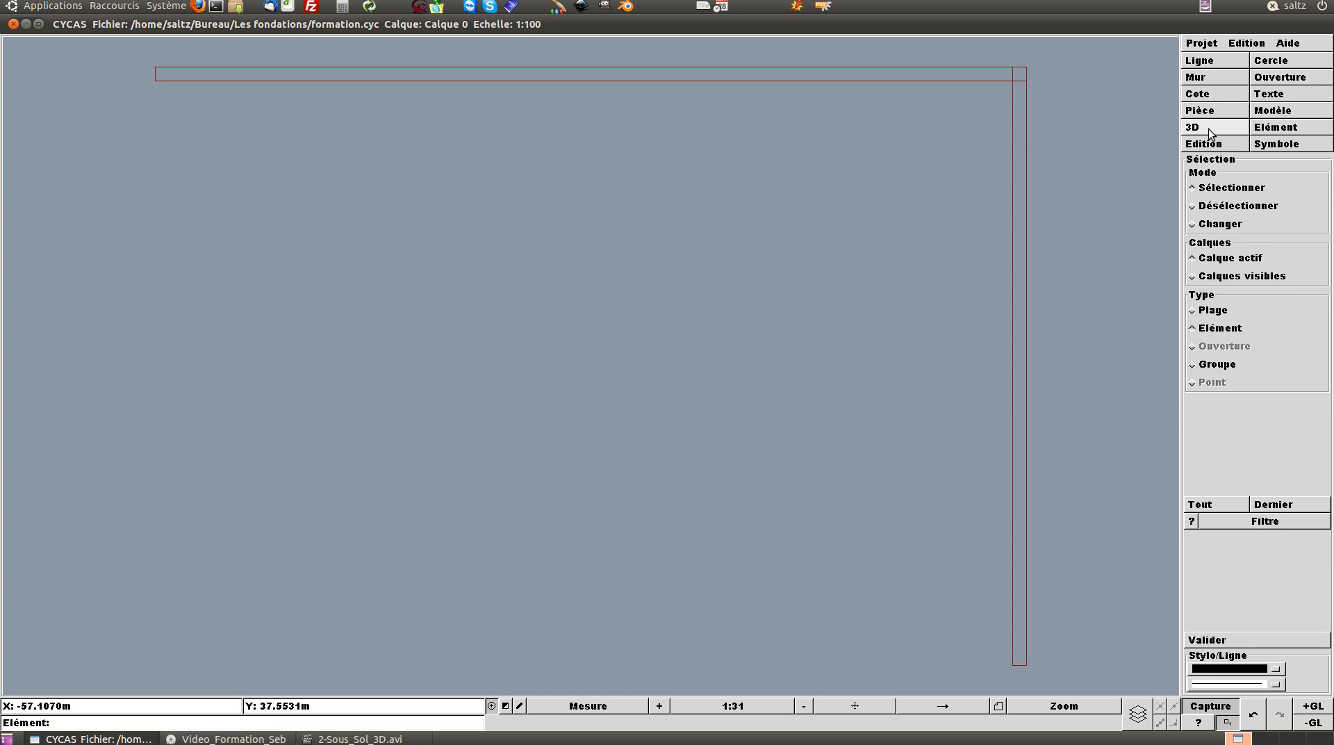
{"action": "left_click", "coordinate": [1206, 144]}
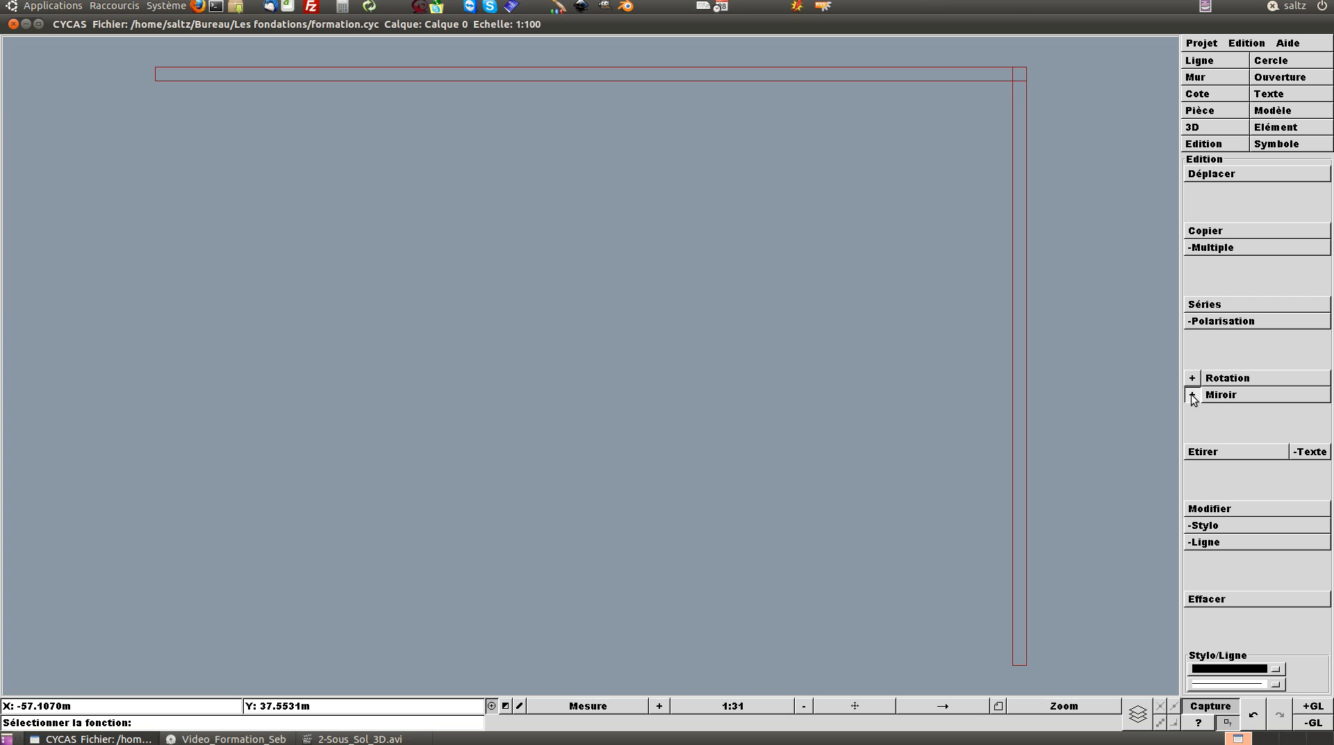
{"action": "left_click", "coordinate": [1246, 394]}
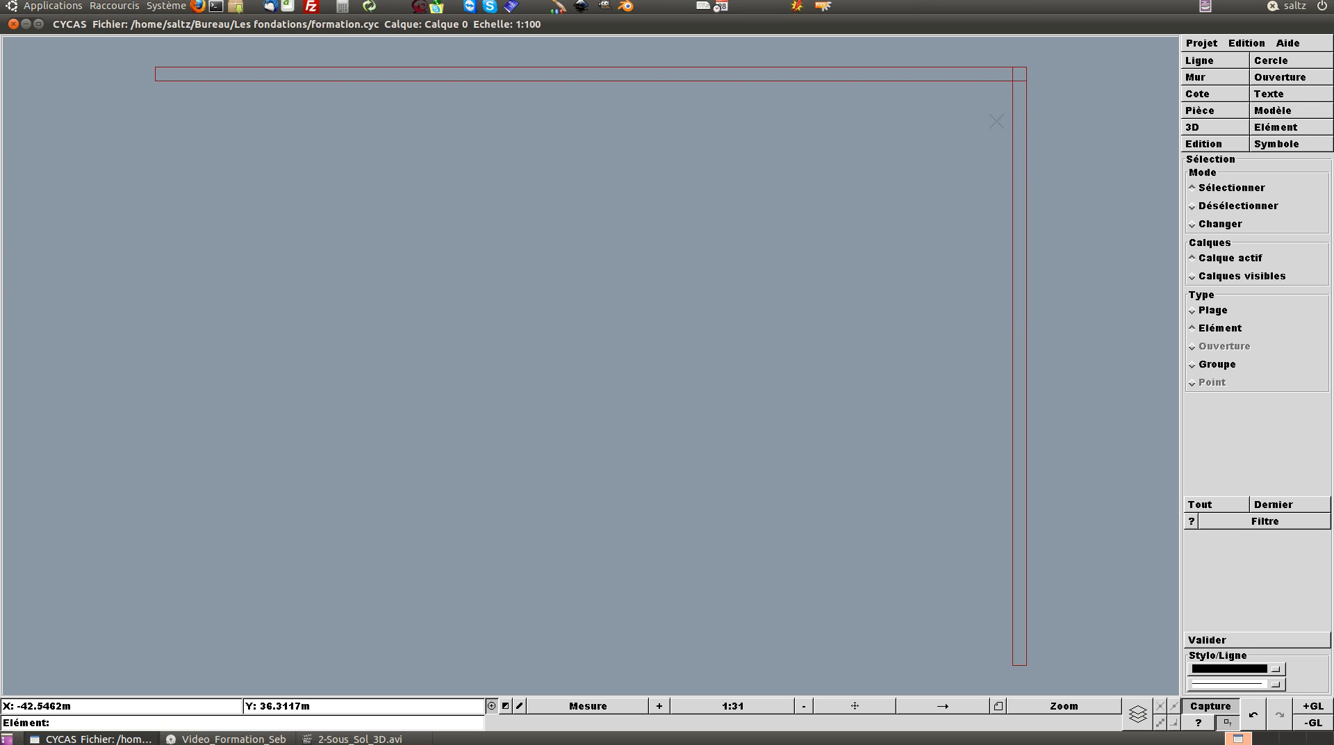
{"action": "left_click", "coordinate": [925, 73]}
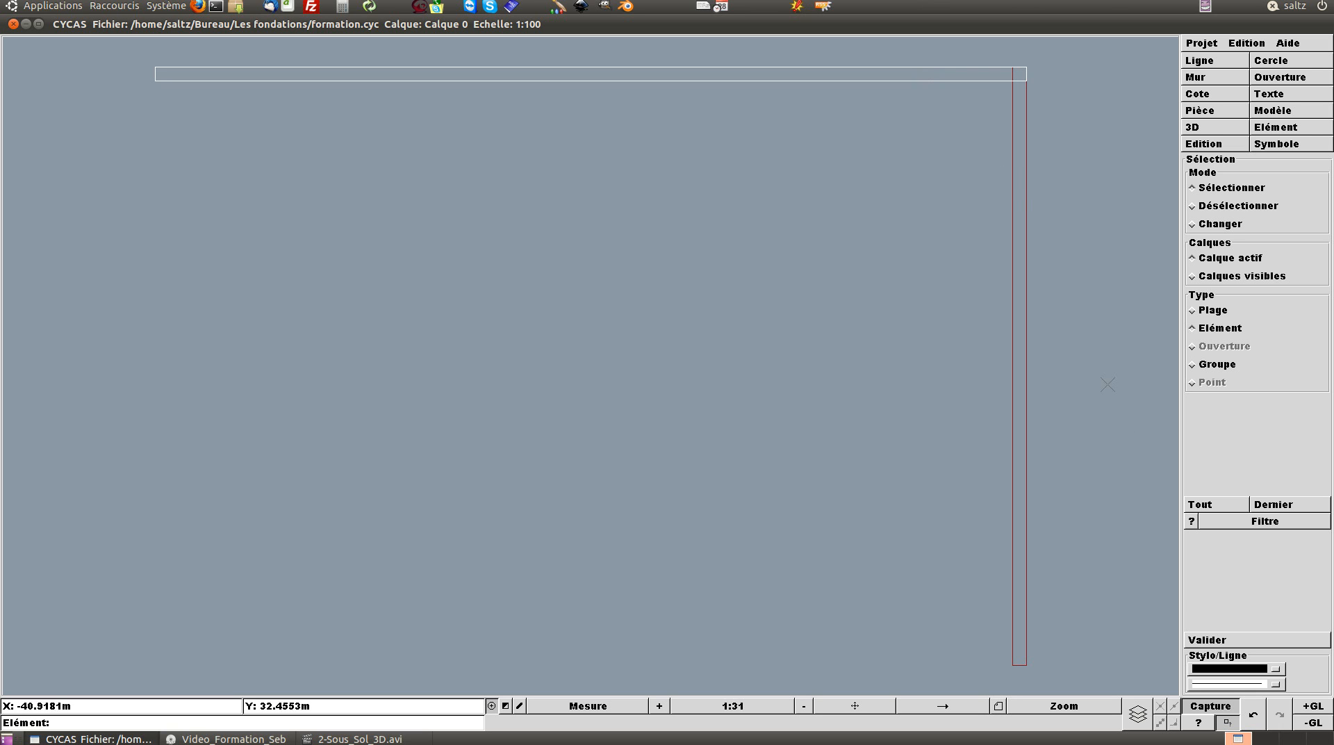
{"action": "left_click", "coordinate": [1212, 642]}
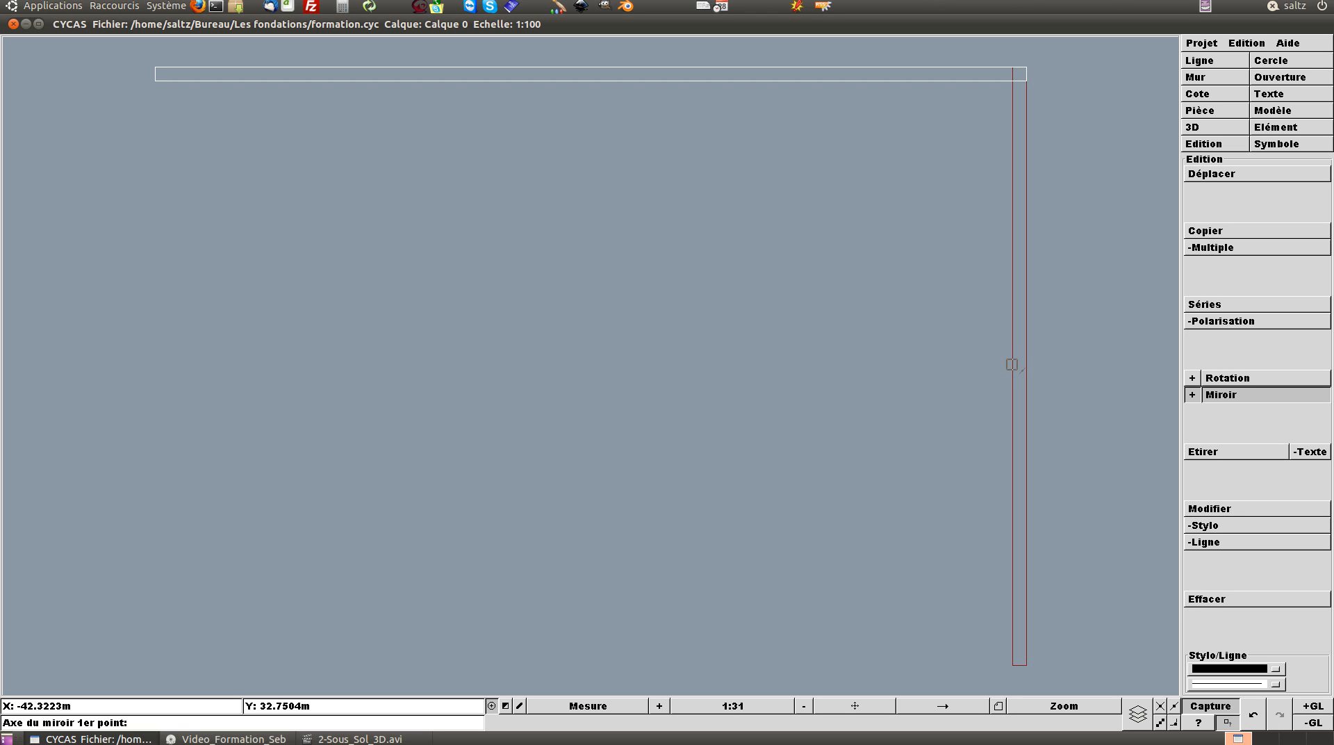
{"action": "left_click", "coordinate": [1173, 708]}
{"action": "left_click", "coordinate": [1013, 369]}
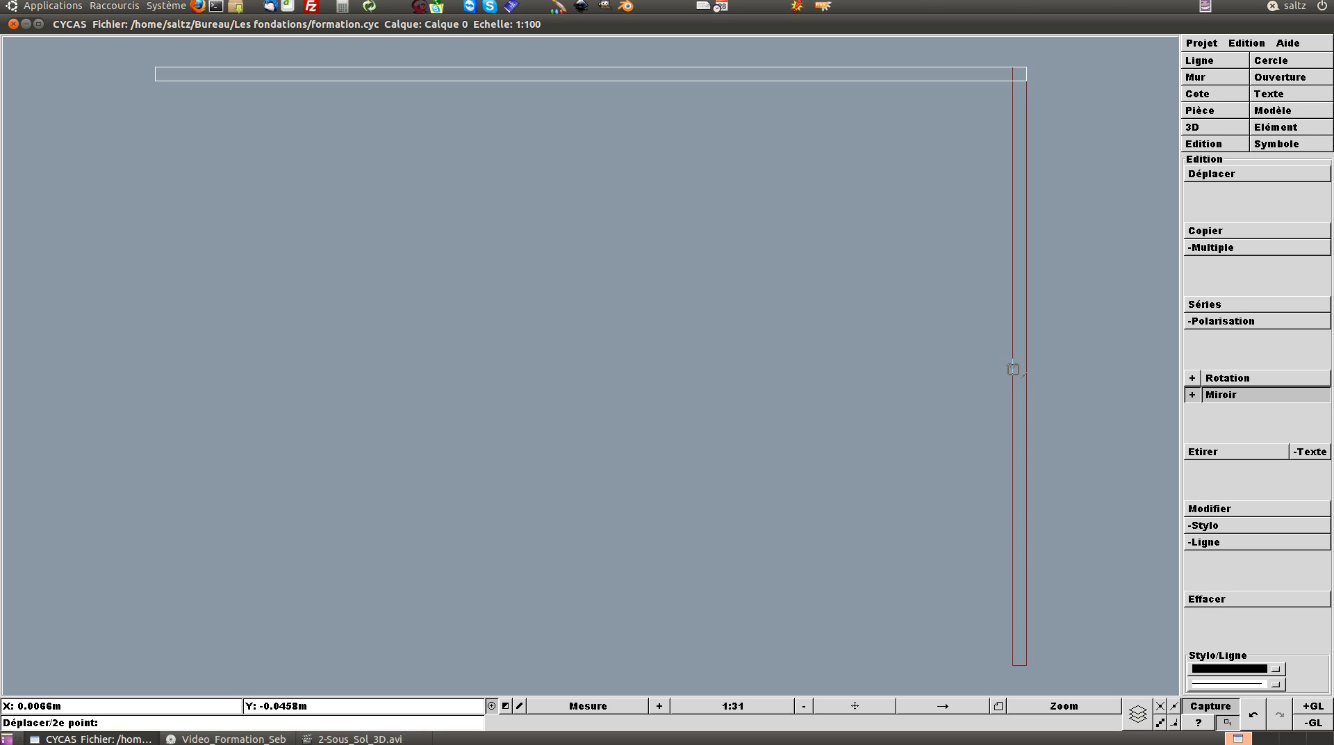
{"action": "left_click", "coordinate": [1013, 369]}
{"action": "key", "text": "Left"}
{"action": "type", "text": "3"}
{"action": "key", "text": "Return"}
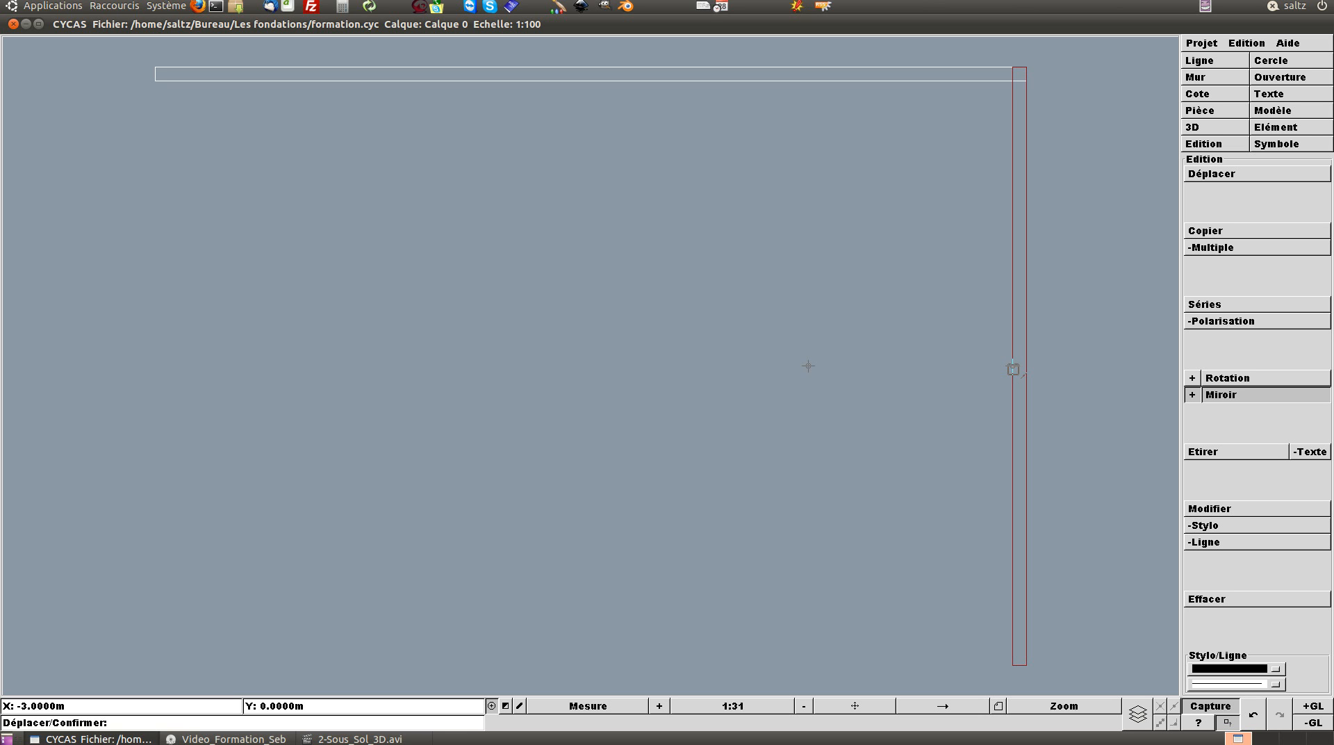
{"action": "key", "text": "Return"}
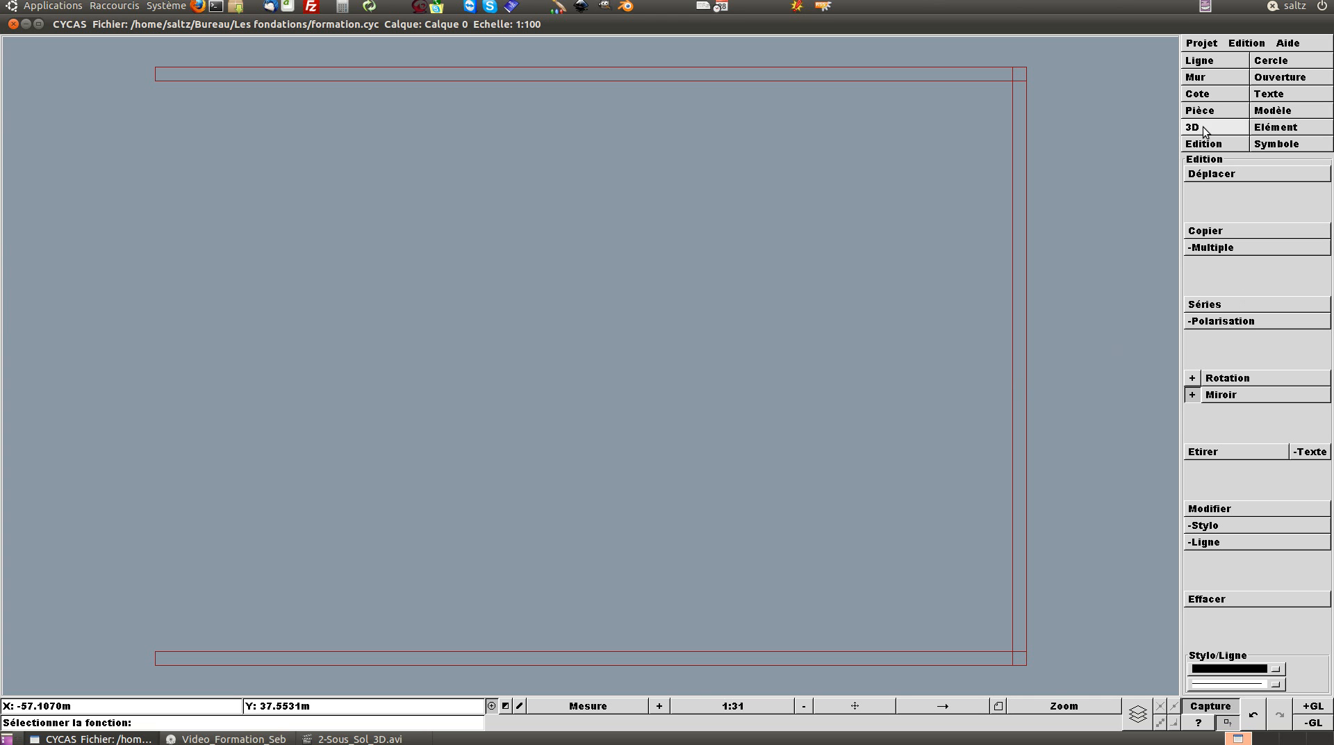
Copy the right vertical wall from its upper-left corner to the upper-left corner of the upper horizontal wall
{"action": "left_click", "coordinate": [1206, 232]}
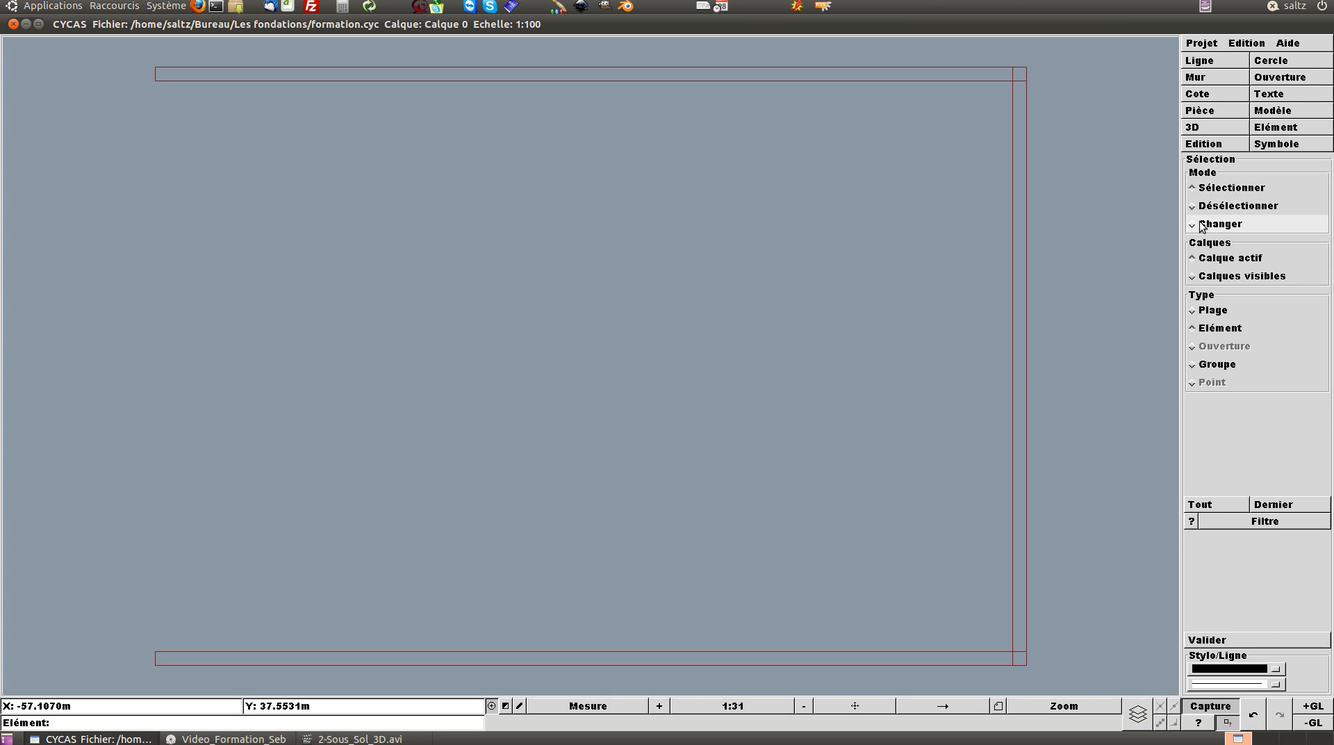
{"action": "left_click", "coordinate": [1020, 251]}
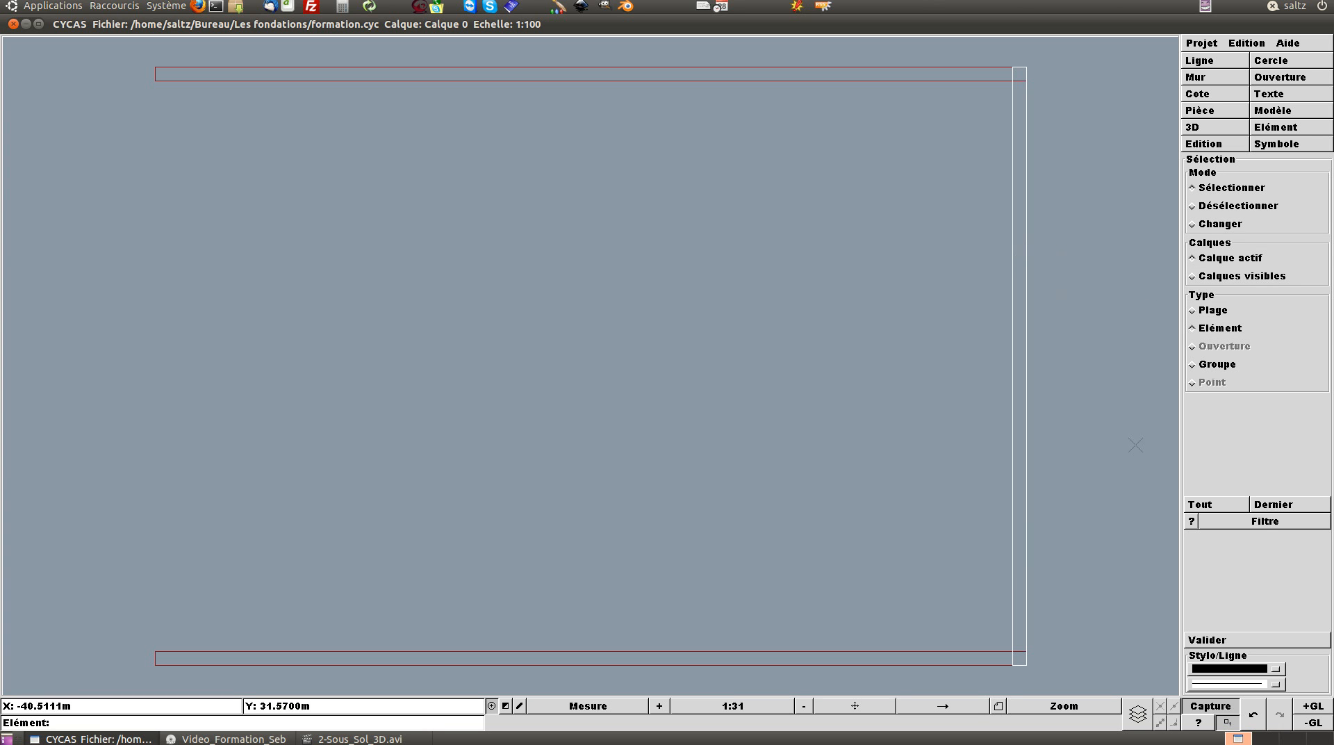
{"action": "left_click", "coordinate": [1224, 636]}
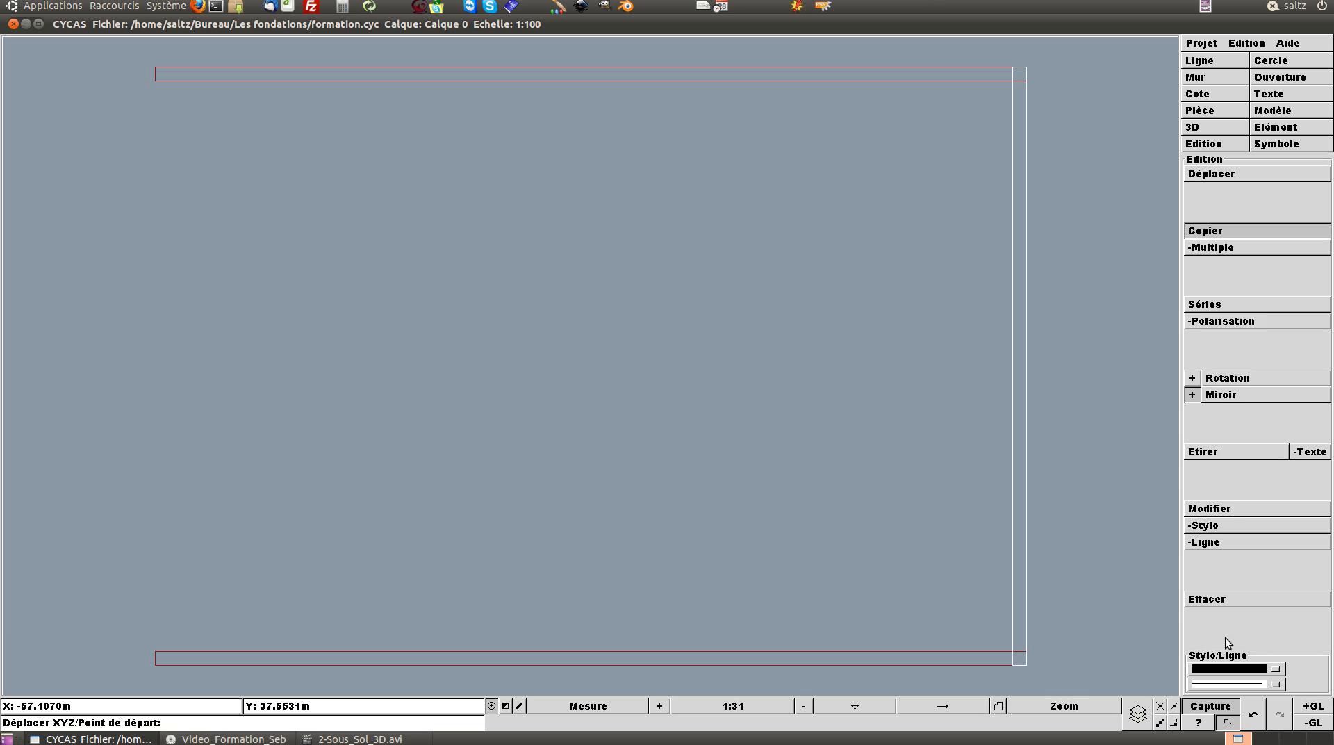
{"action": "left_click", "coordinate": [1013, 66]}
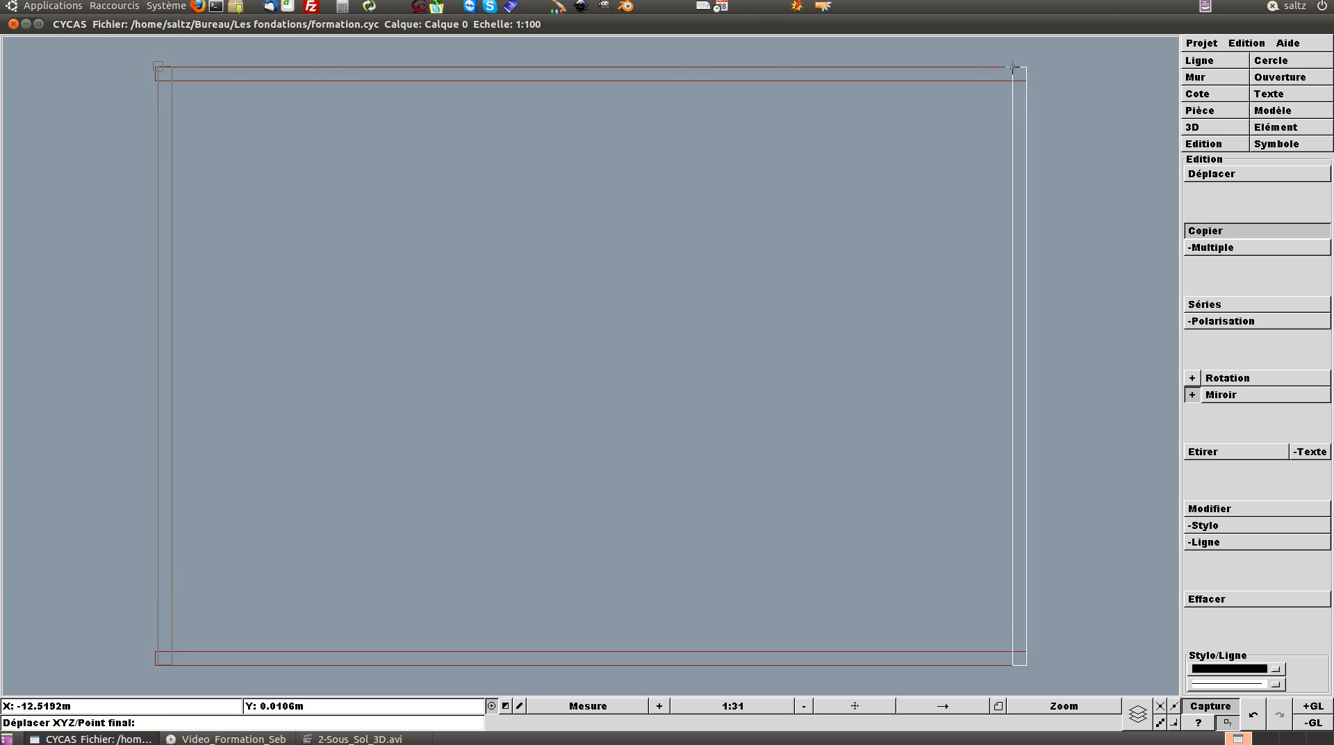
{"action": "left_click", "coordinate": [157, 67]}
{"action": "left_click", "coordinate": [157, 67]}
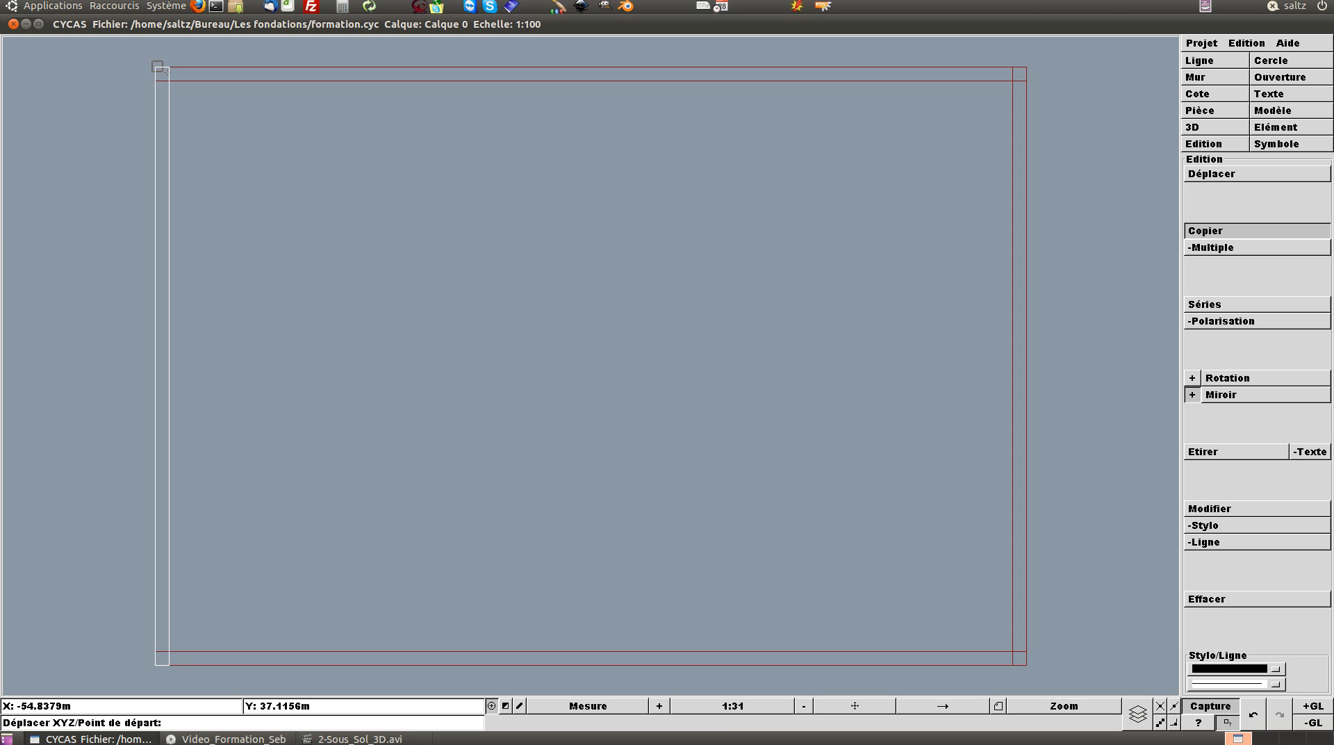
{"action": "right_click", "coordinate": [158, 66]}
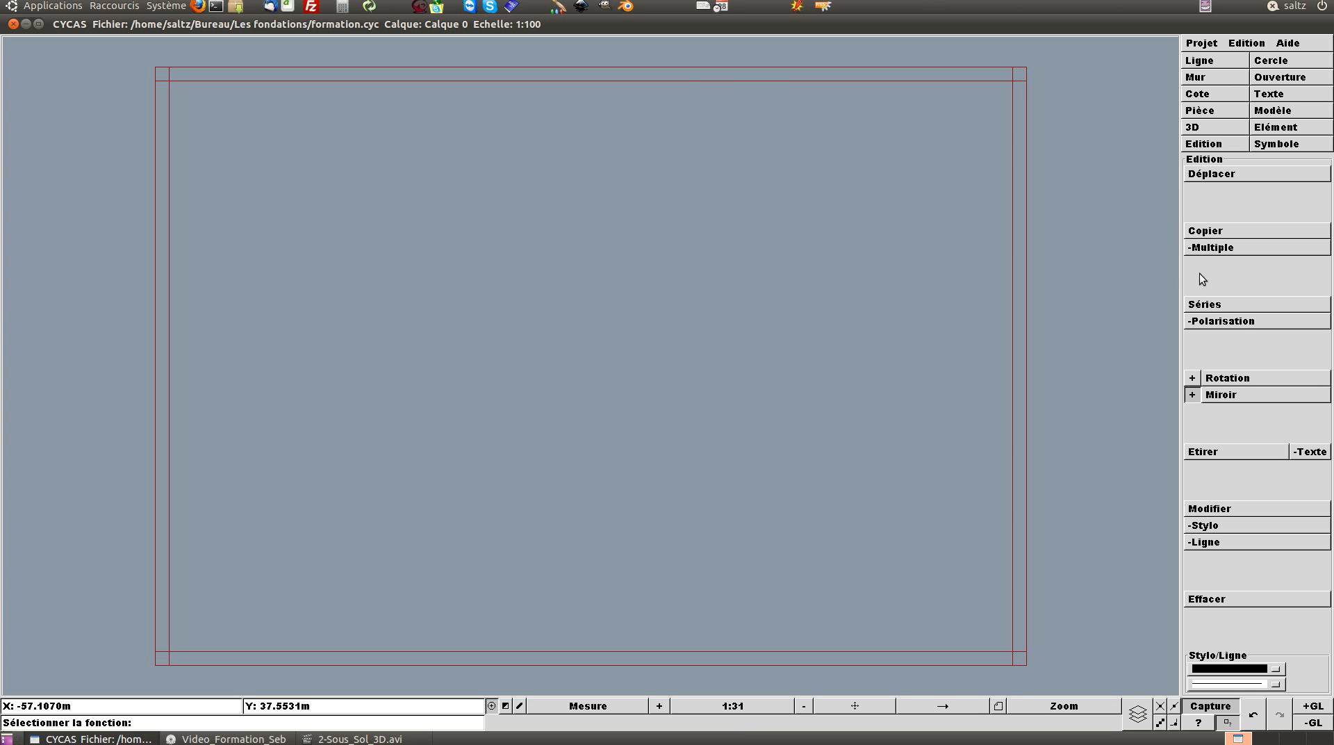
{"action": "left_click", "coordinate": [1215, 232]}
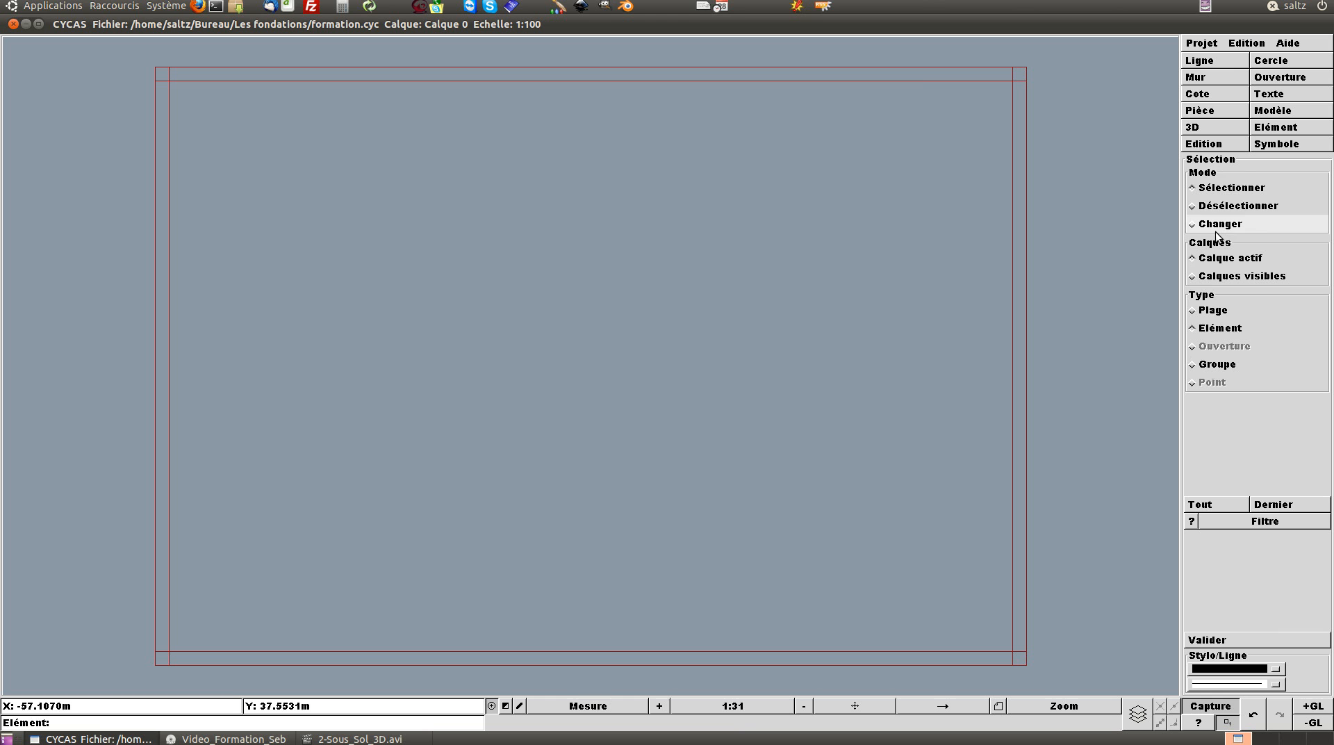
{"action": "left_click", "coordinate": [916, 75]}
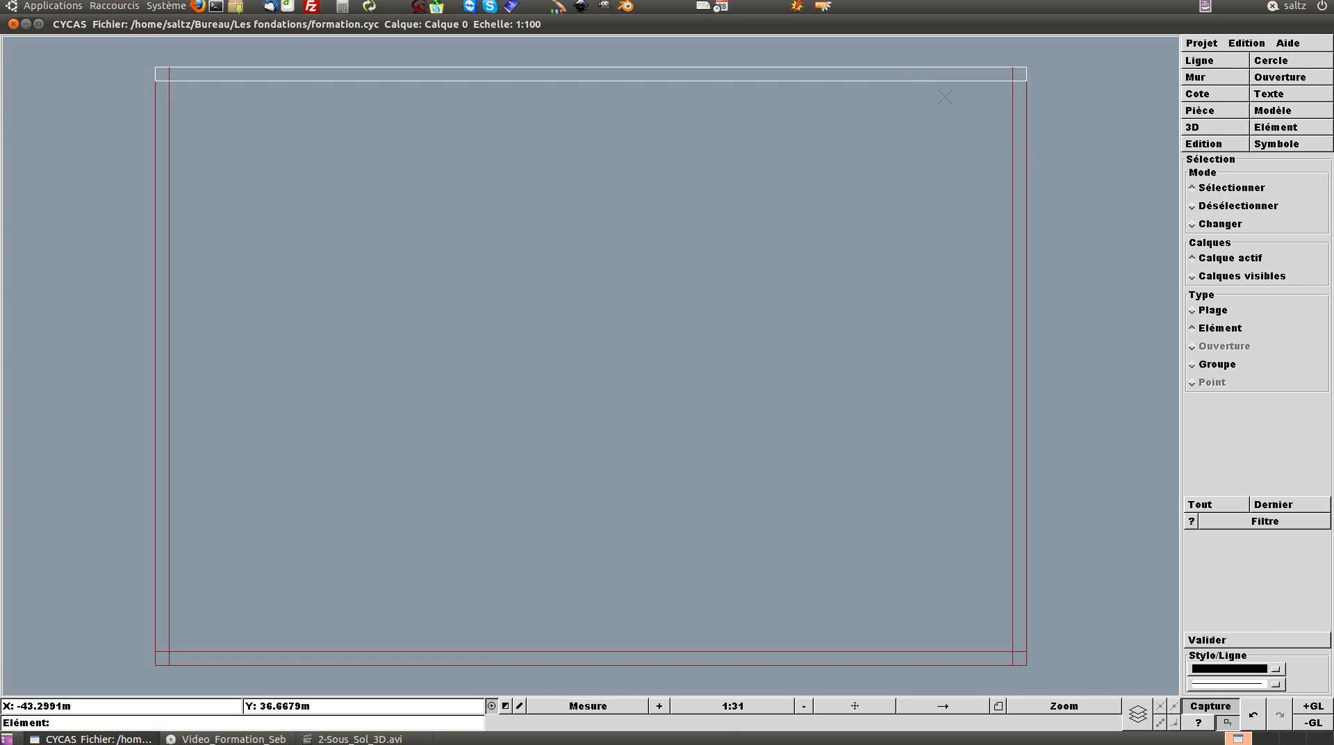
{"action": "left_click", "coordinate": [1205, 640]}
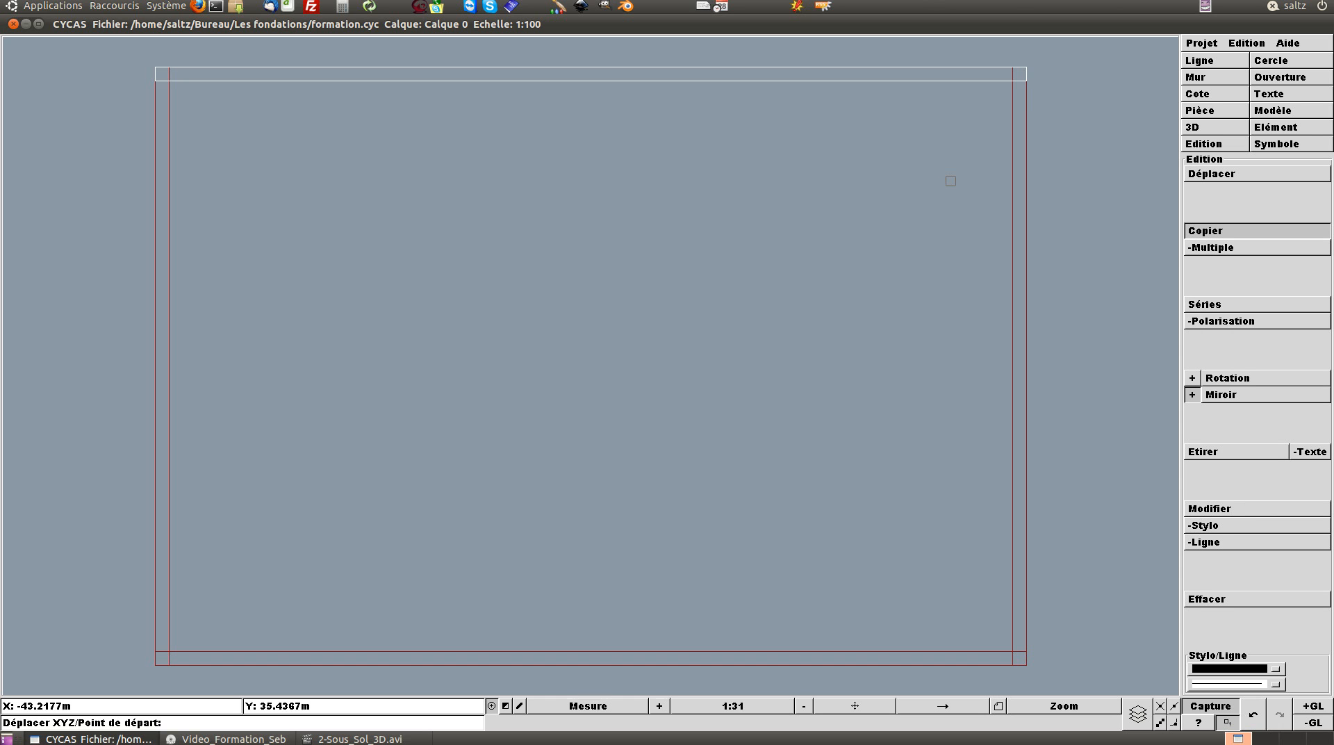
{"action": "left_click", "coordinate": [1026, 66]}
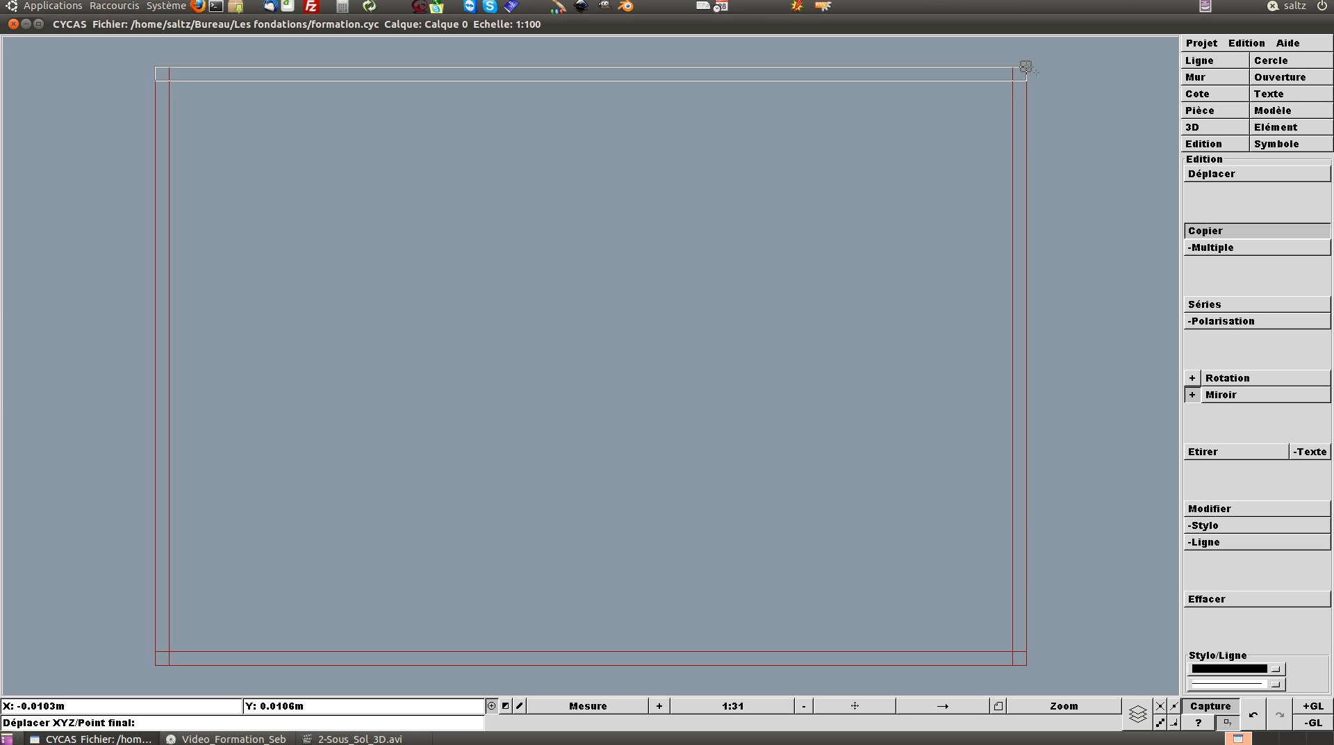
{"action": "left_click", "coordinate": [1025, 67]}
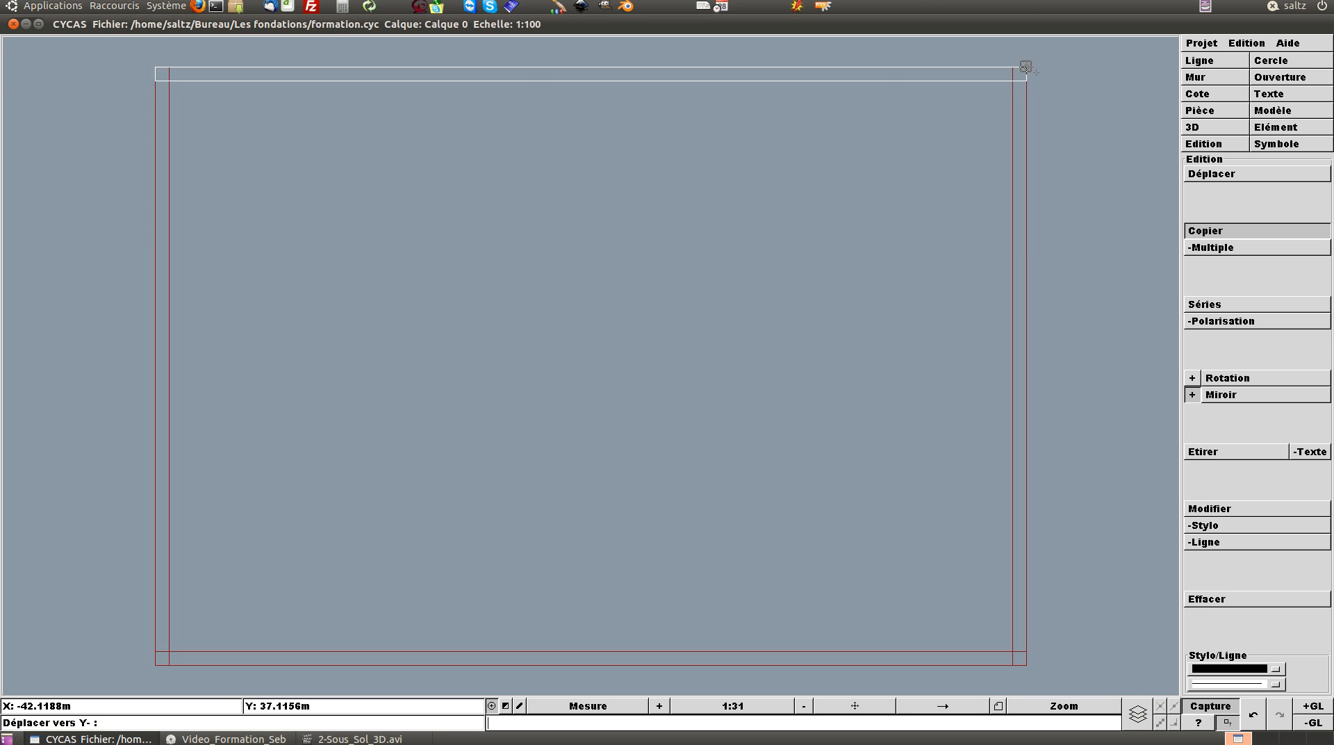
{"action": "type", "text": "3.92"}
{"action": "key", "text": "Return"}
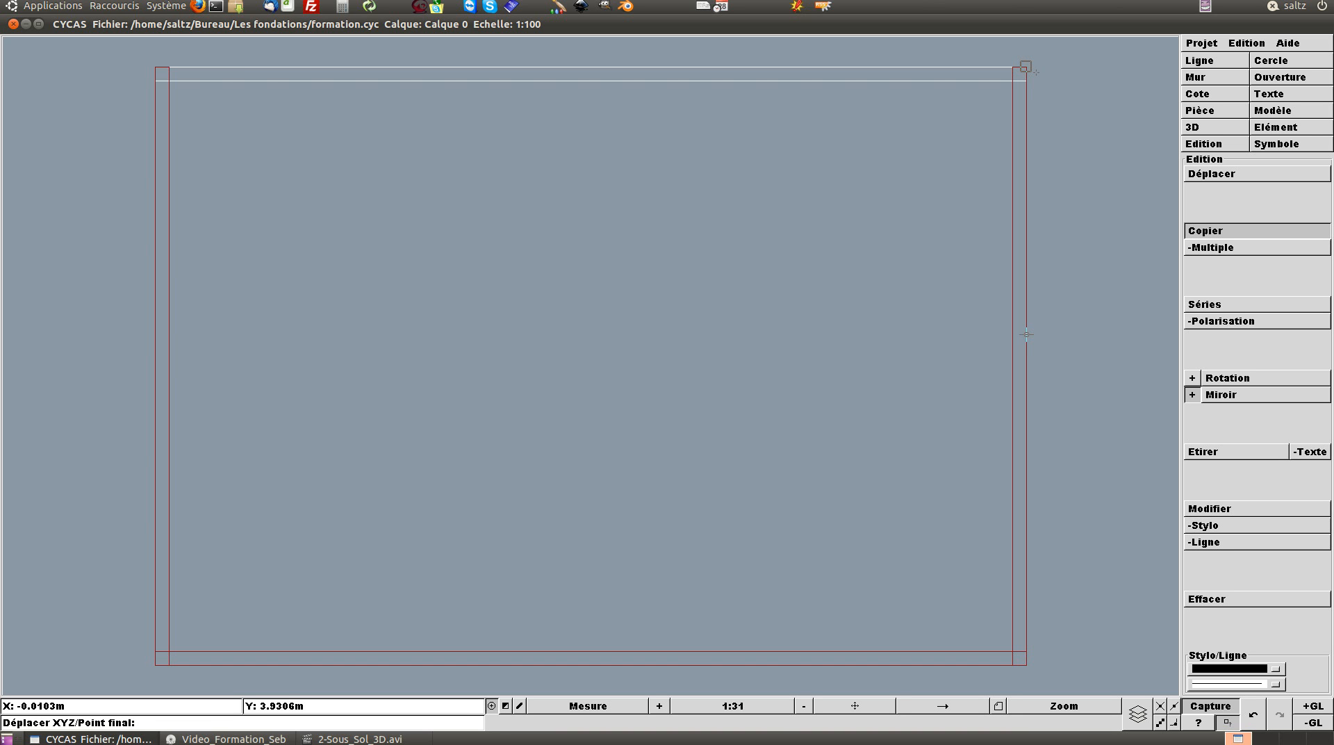
{"action": "left_click", "coordinate": [1025, 67]}
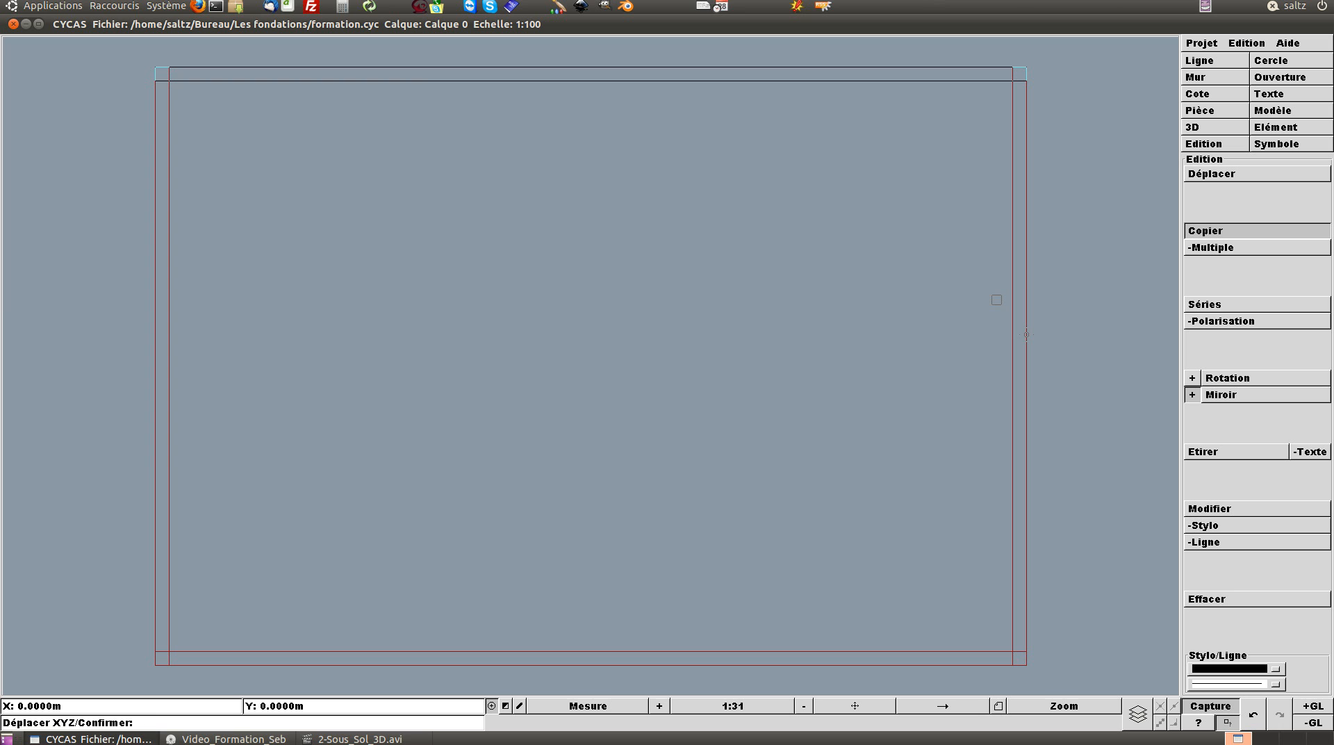
{"action": "left_click", "coordinate": [996, 299]}
{"action": "right_click", "coordinate": [996, 299]}
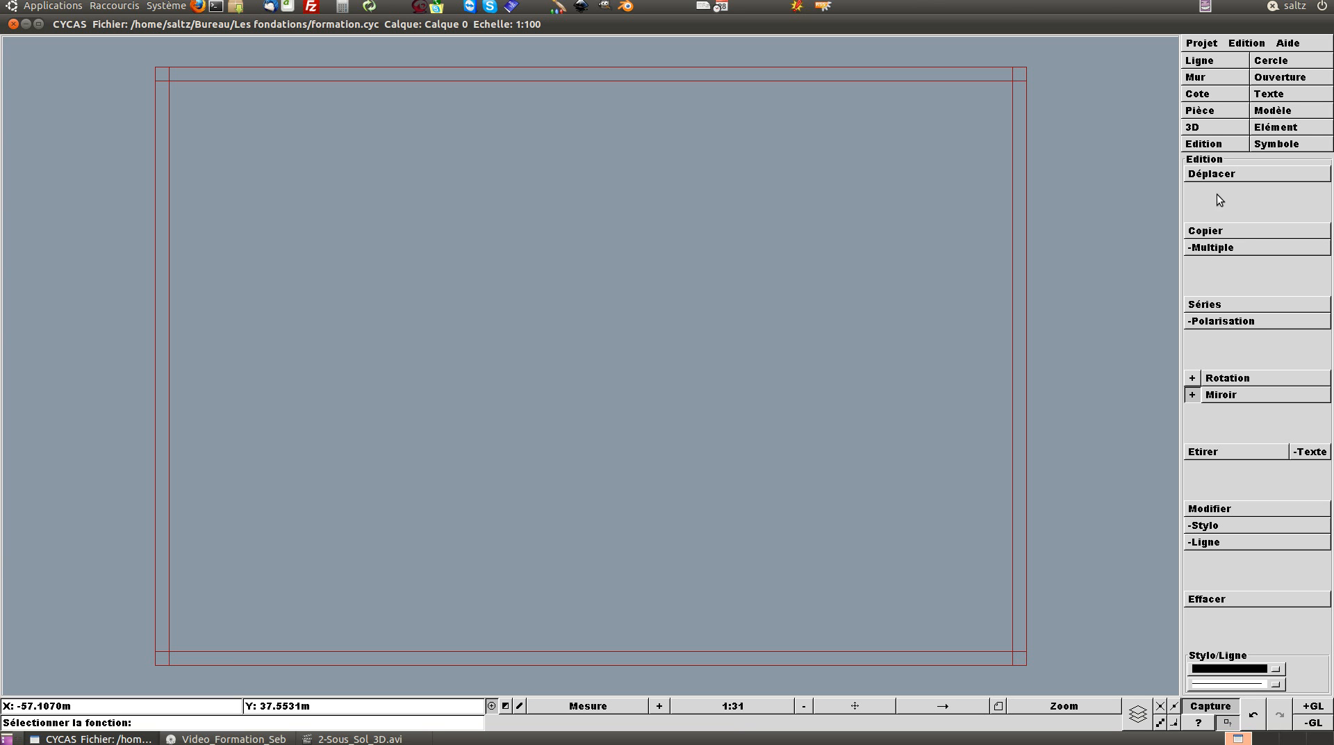
Copy the upper horizontal wall 3.92 m in the Y- direction from its upper-right corner to form an intermediate wall
{"action": "left_click", "coordinate": [1209, 173]}
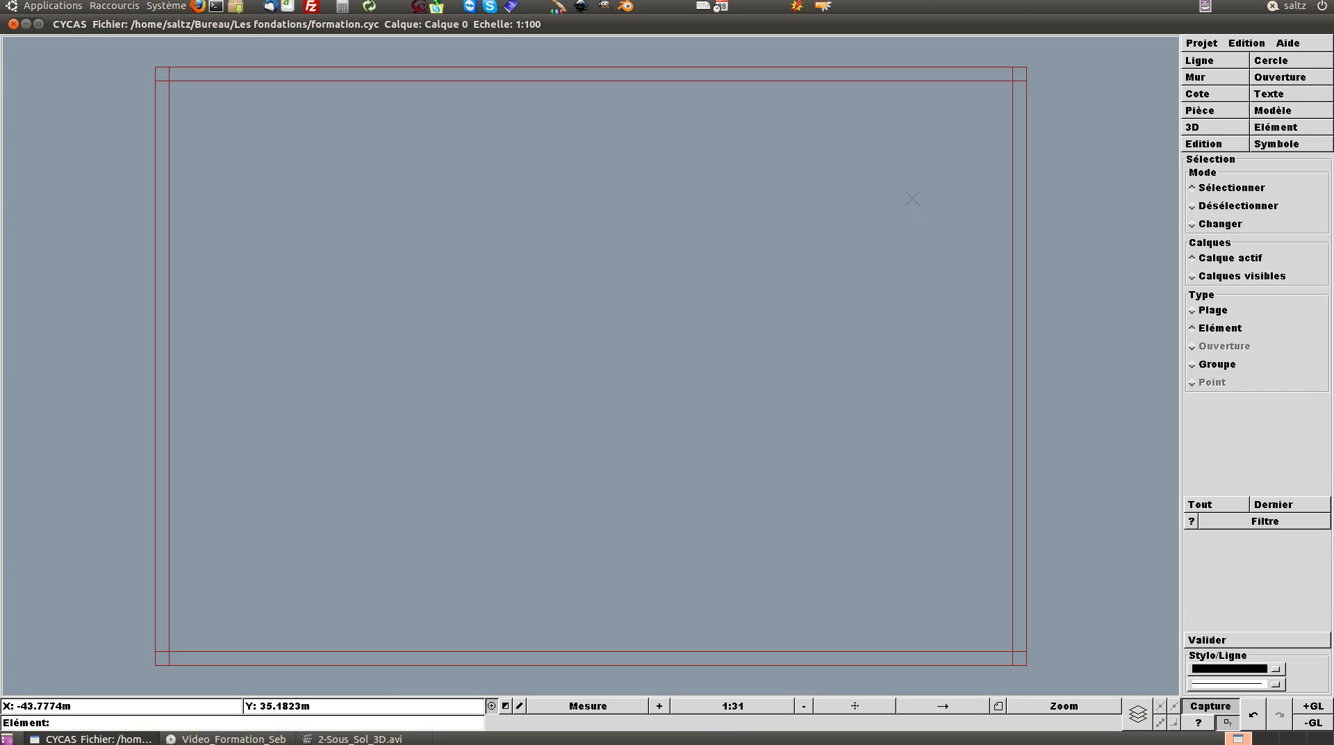
{"action": "left_click", "coordinate": [907, 65]}
{"action": "left_click", "coordinate": [1198, 640]}
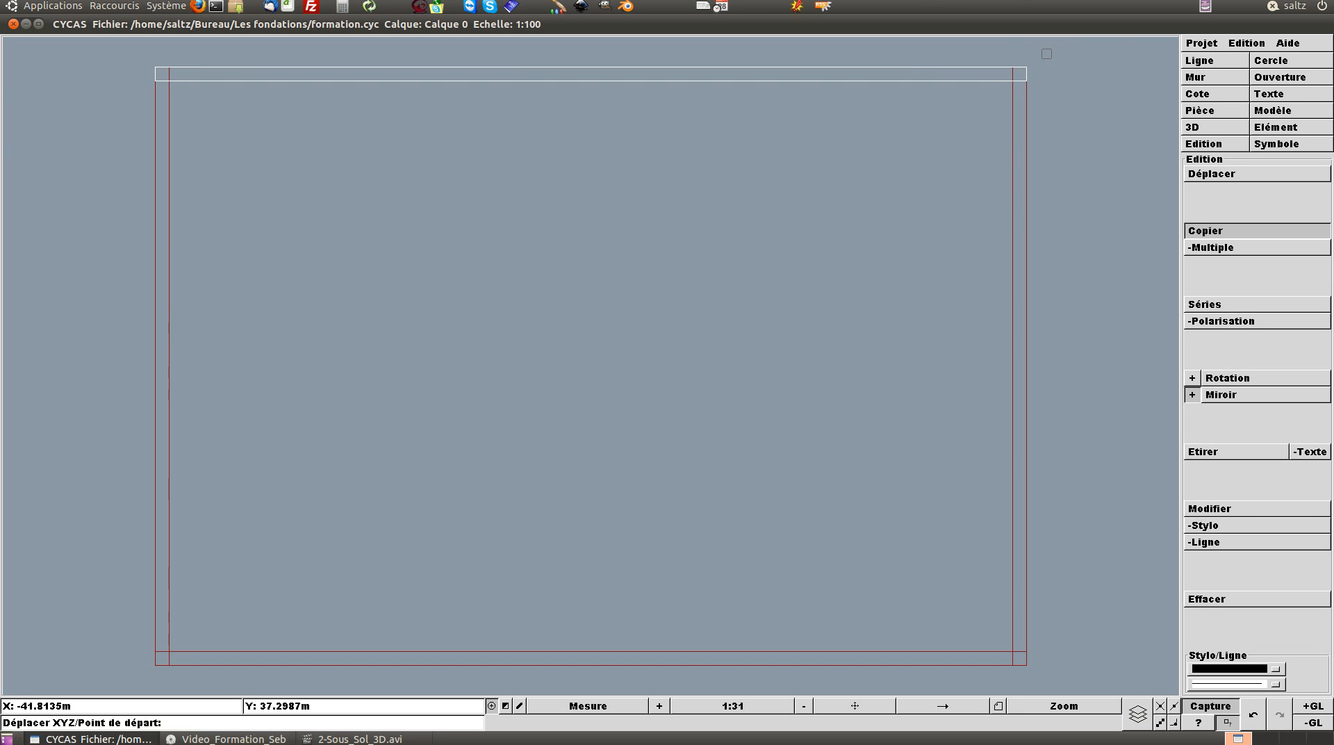
{"action": "left_click", "coordinate": [1025, 68]}
{"action": "left_click", "coordinate": [1025, 67]}
{"action": "key", "text": "Down"}
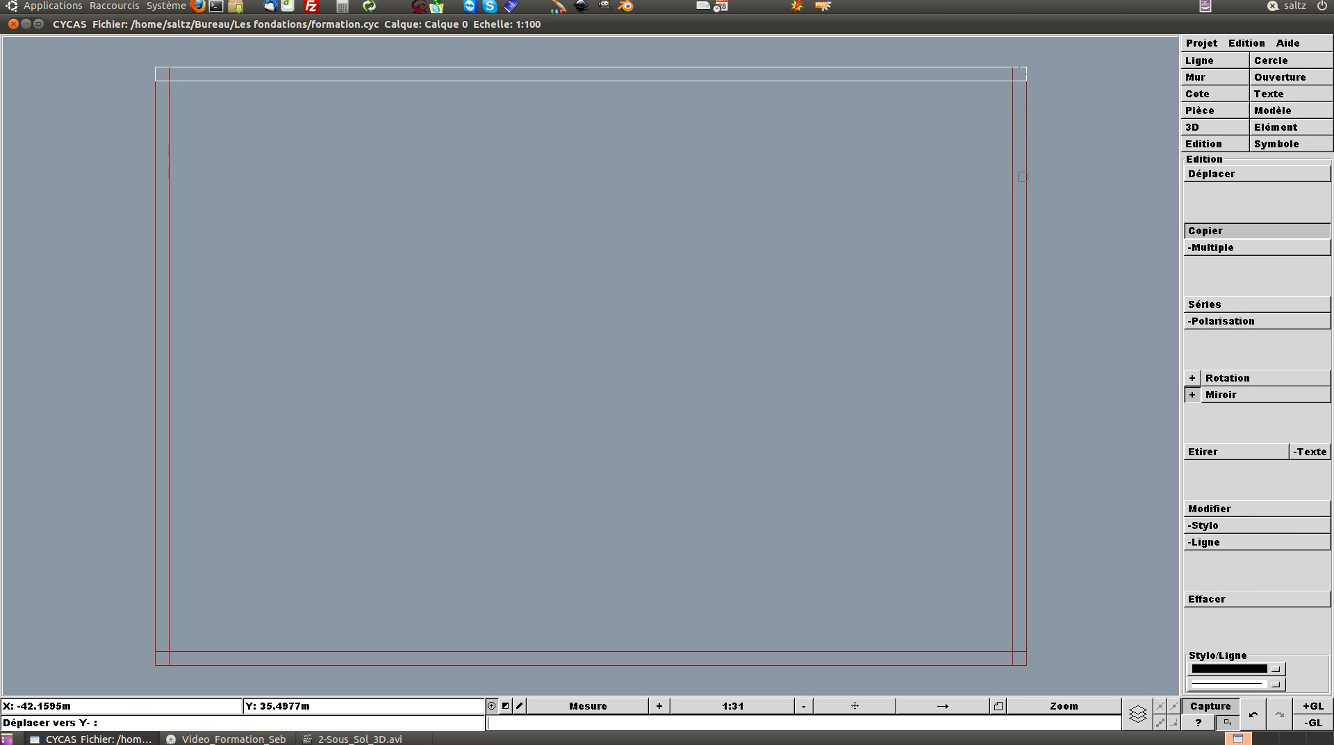
{"action": "type", "text": "3.92"}
{"action": "key", "text": "Return"}
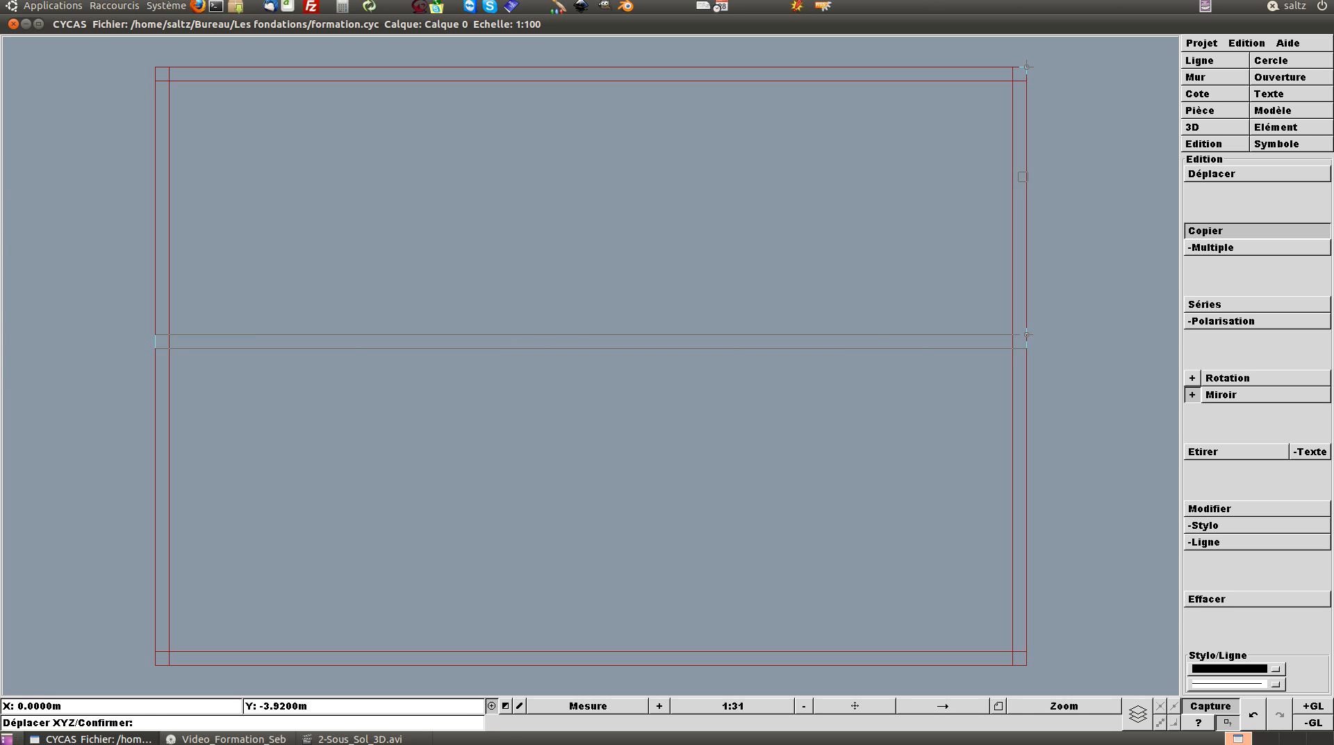
{"action": "key", "text": "Return"}
{"action": "key", "text": "Escape"}
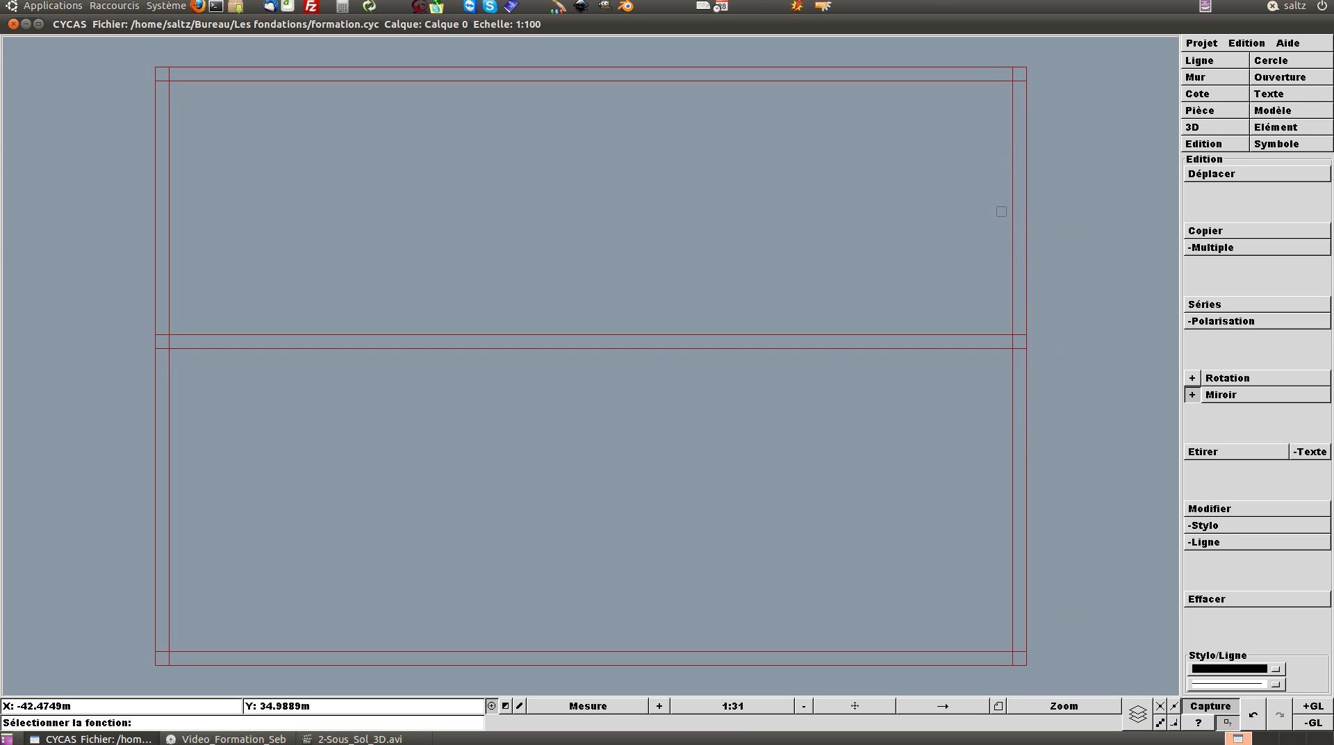
Join the two vertical outer walls with the upper and lower horizontal walls at all four corners using Joindre
{"action": "left_click", "coordinate": [1206, 78]}
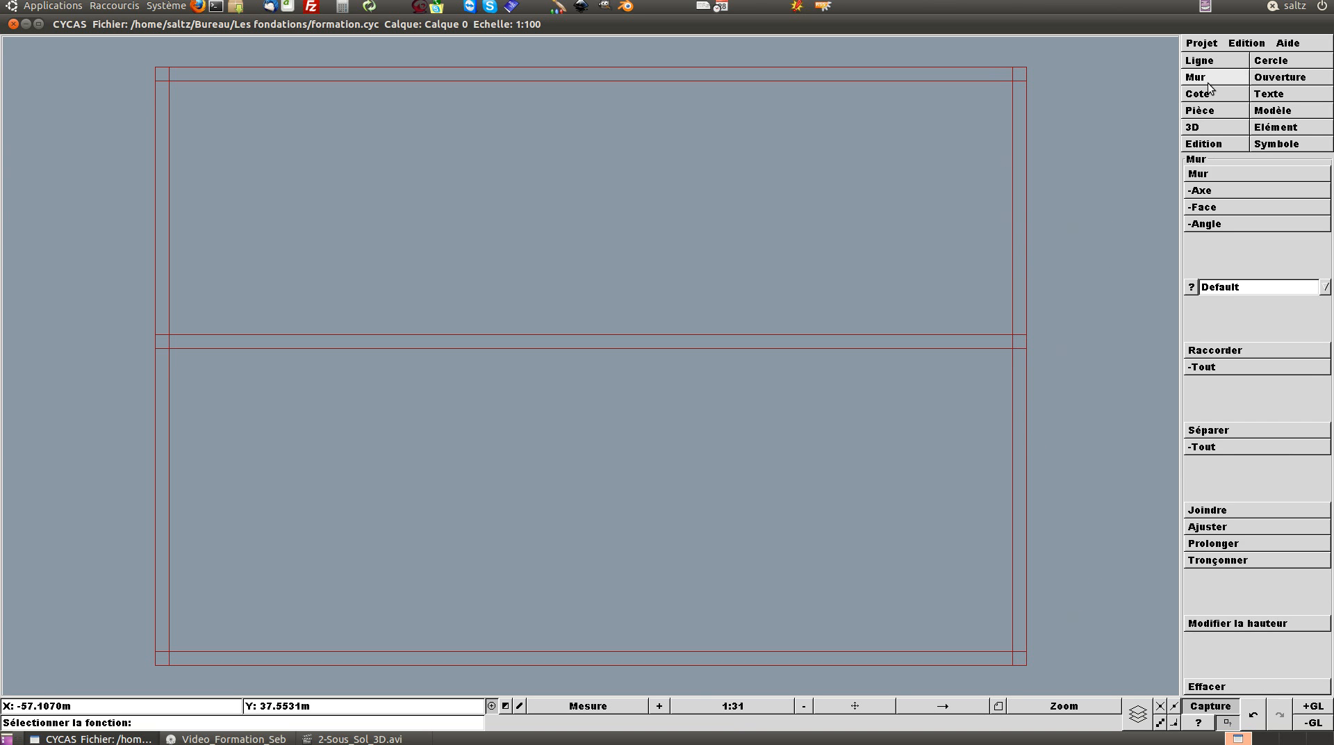
{"action": "left_click", "coordinate": [1216, 512]}
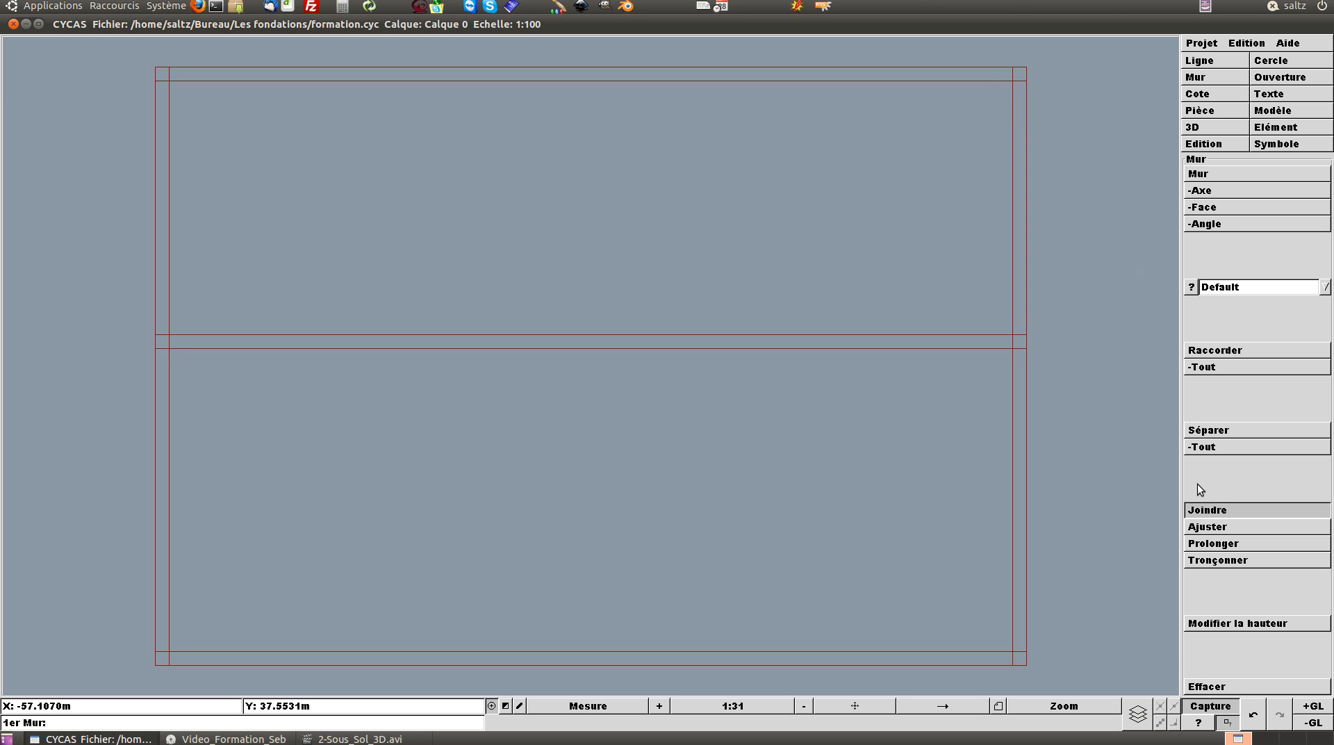
{"action": "left_click", "coordinate": [993, 90]}
{"action": "left_click", "coordinate": [1020, 278]}
{"action": "left_click", "coordinate": [1019, 640]}
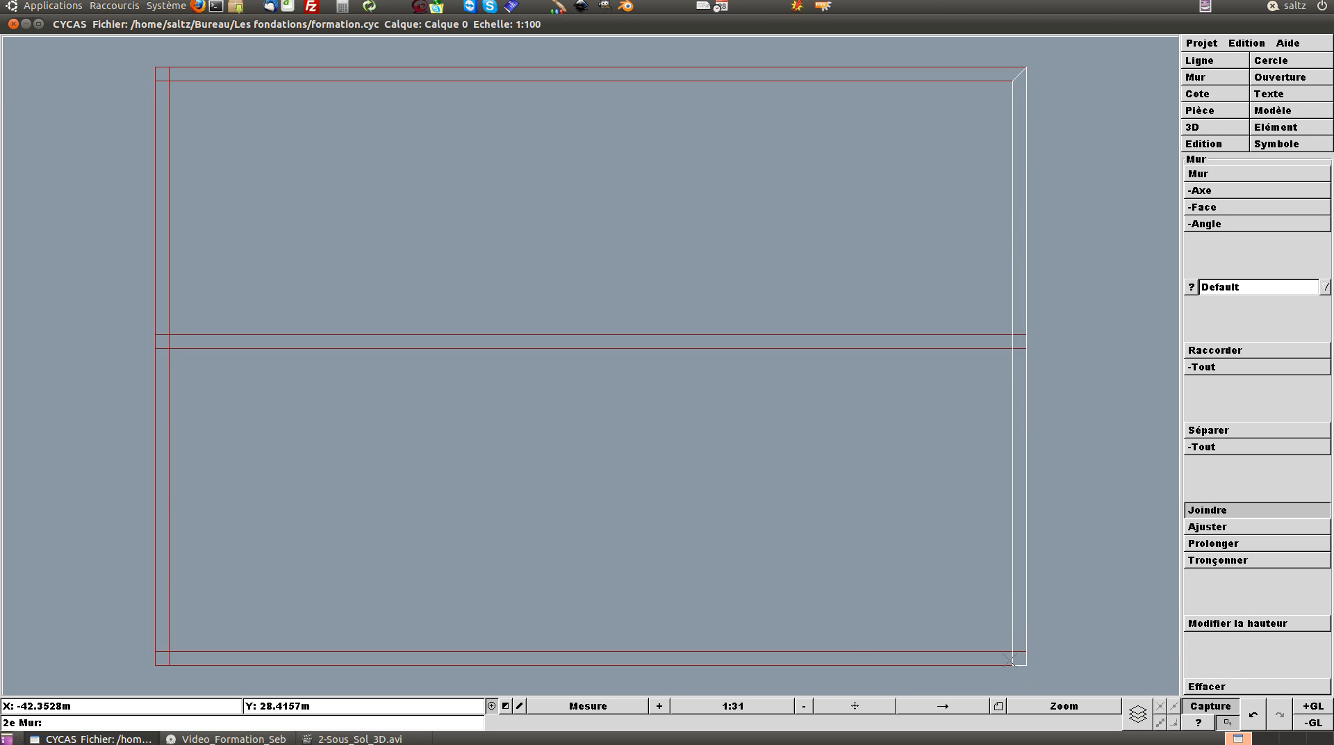
{"action": "left_click", "coordinate": [887, 654]}
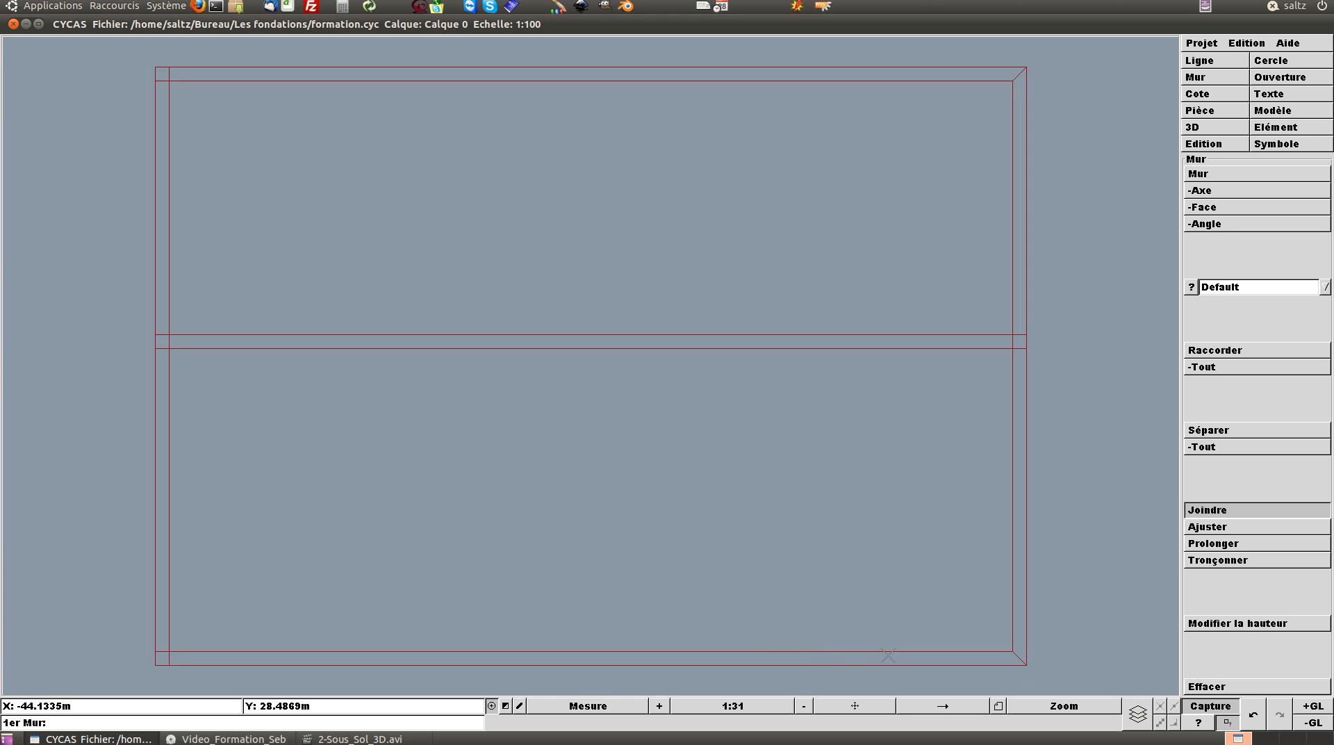
{"action": "left_click", "coordinate": [164, 636]}
{"action": "left_click", "coordinate": [178, 657]}
{"action": "left_click", "coordinate": [161, 86]}
{"action": "left_click", "coordinate": [177, 72]}
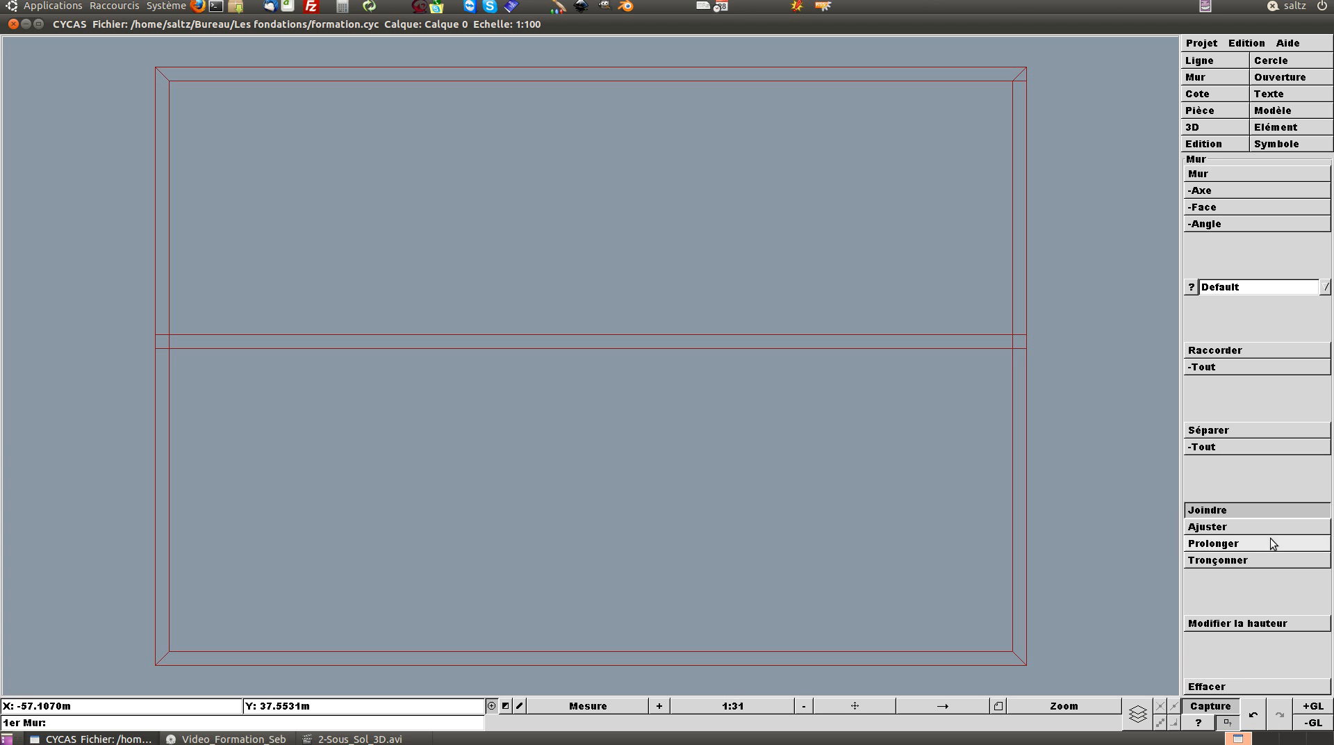
Trim both ends of the intermediate wall back to the inner faces of the left and right outer walls using Tronçonner
{"action": "left_click", "coordinate": [1234, 564]}
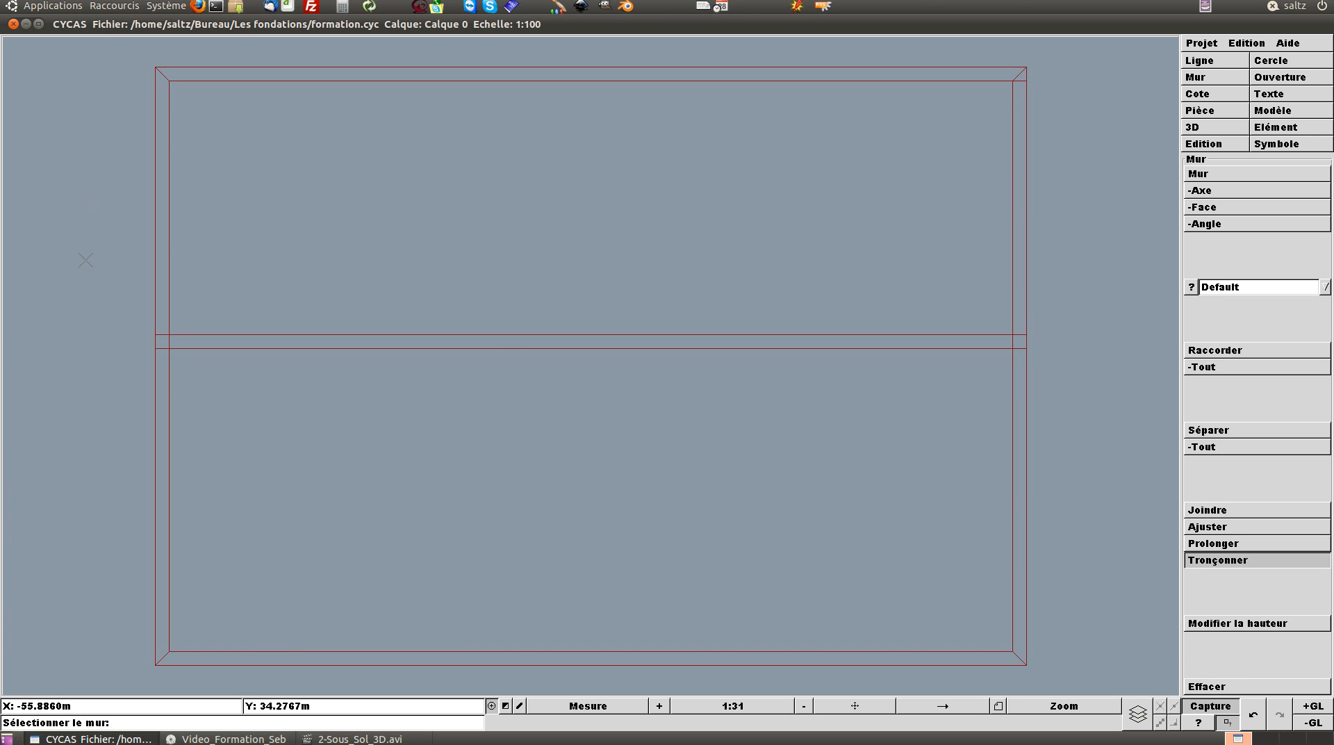
{"action": "left_click", "coordinate": [189, 339]}
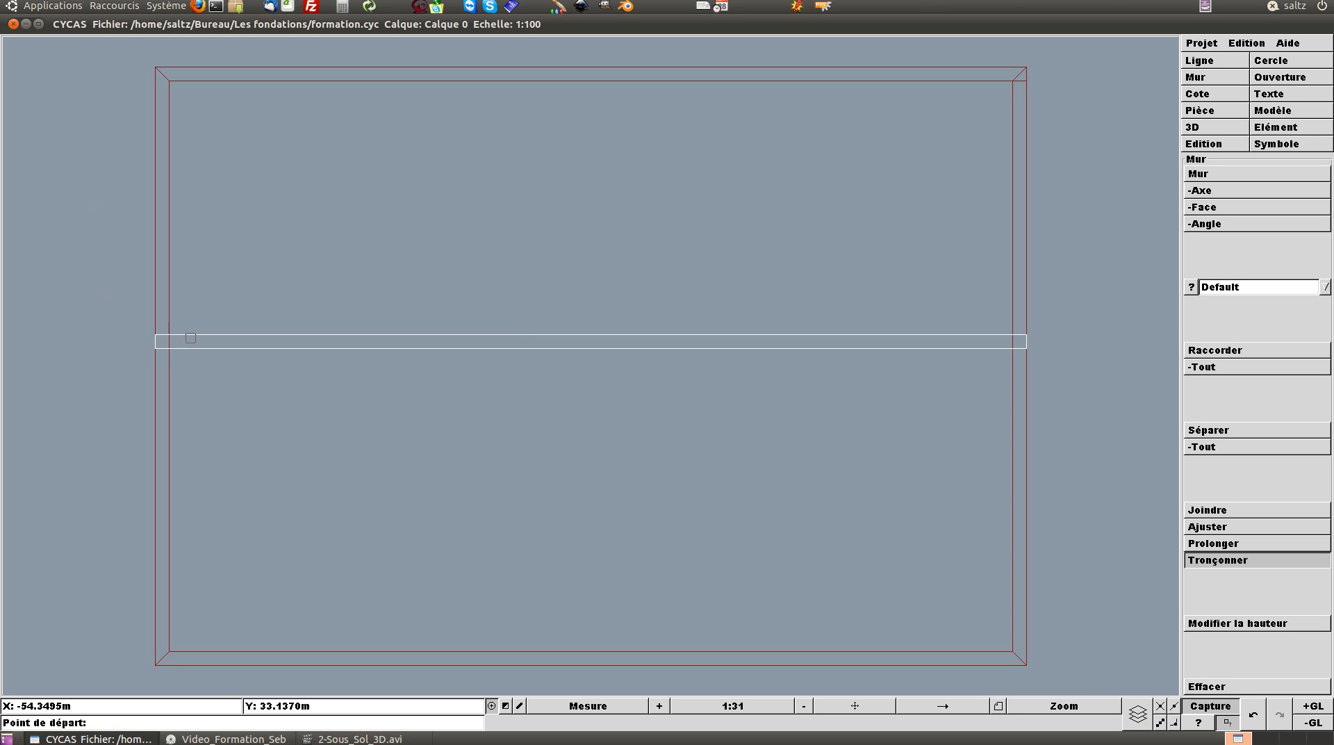
{"action": "left_click", "coordinate": [154, 334]}
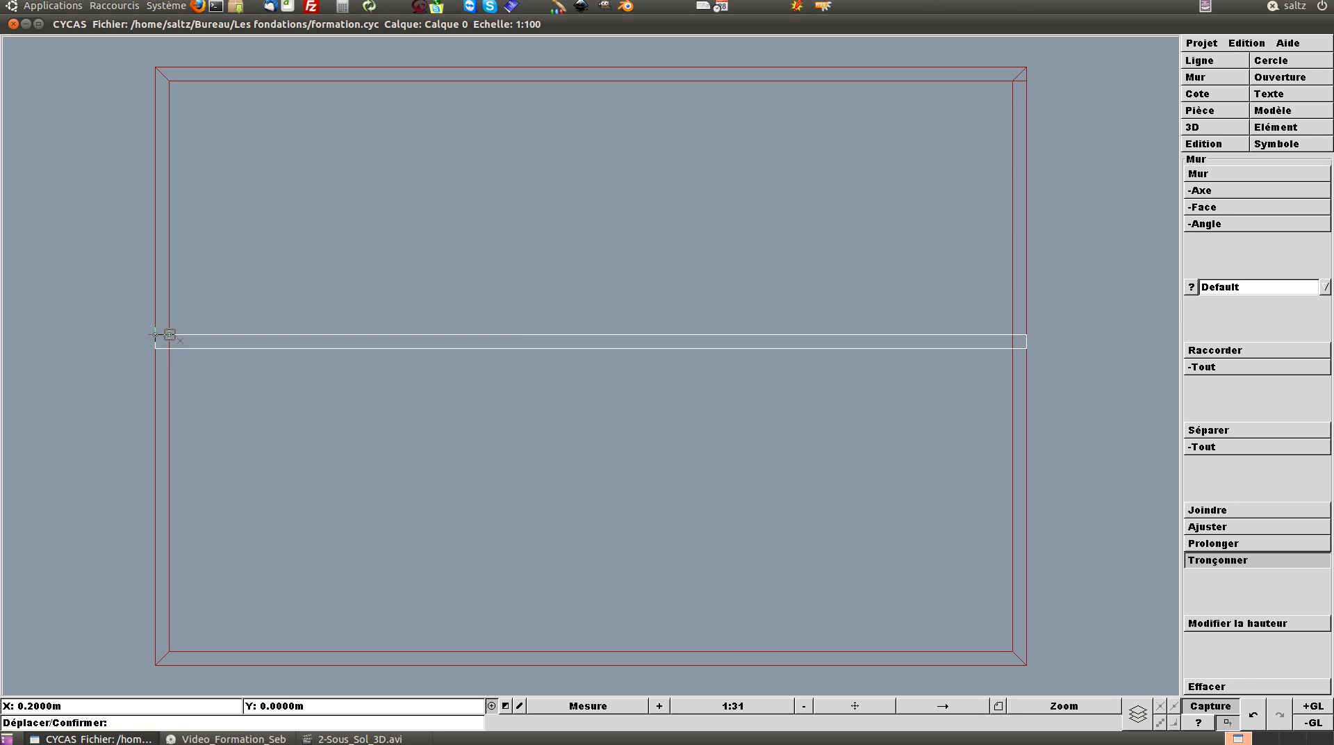
{"action": "left_click", "coordinate": [170, 335]}
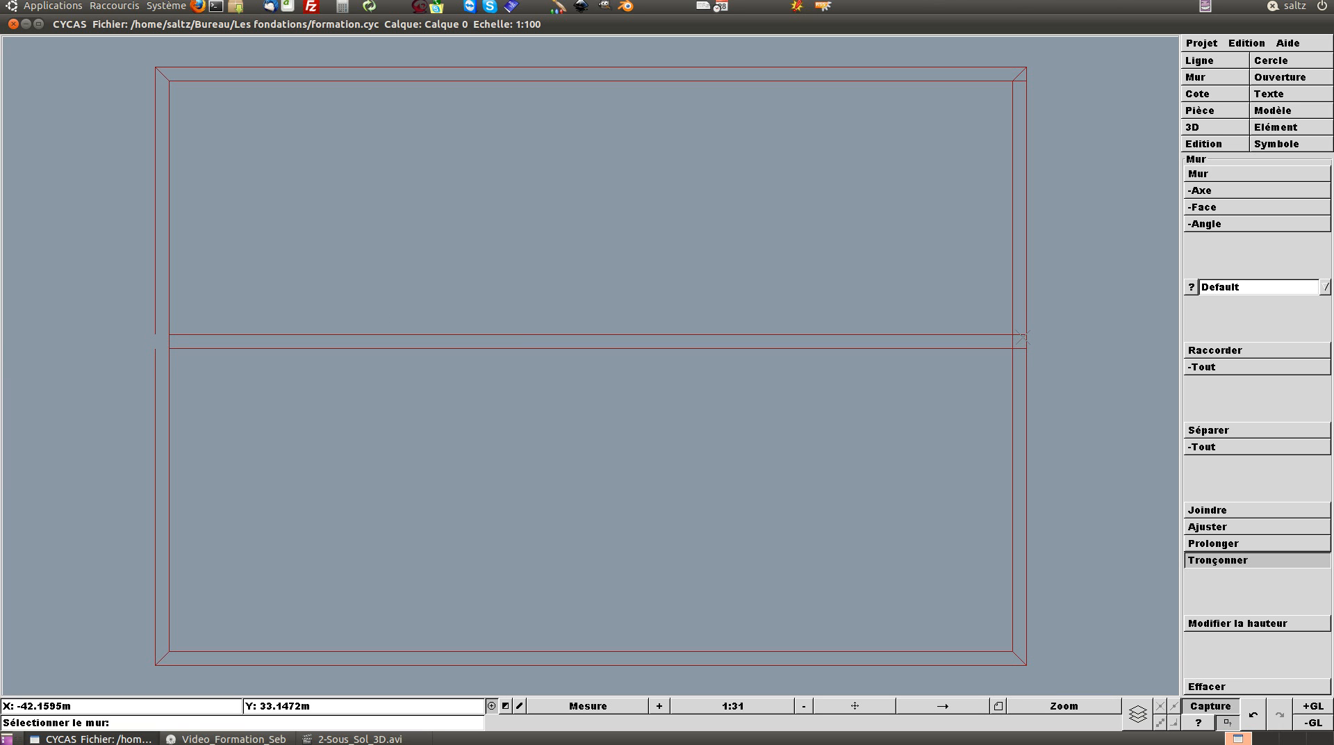
{"action": "left_click", "coordinate": [993, 340]}
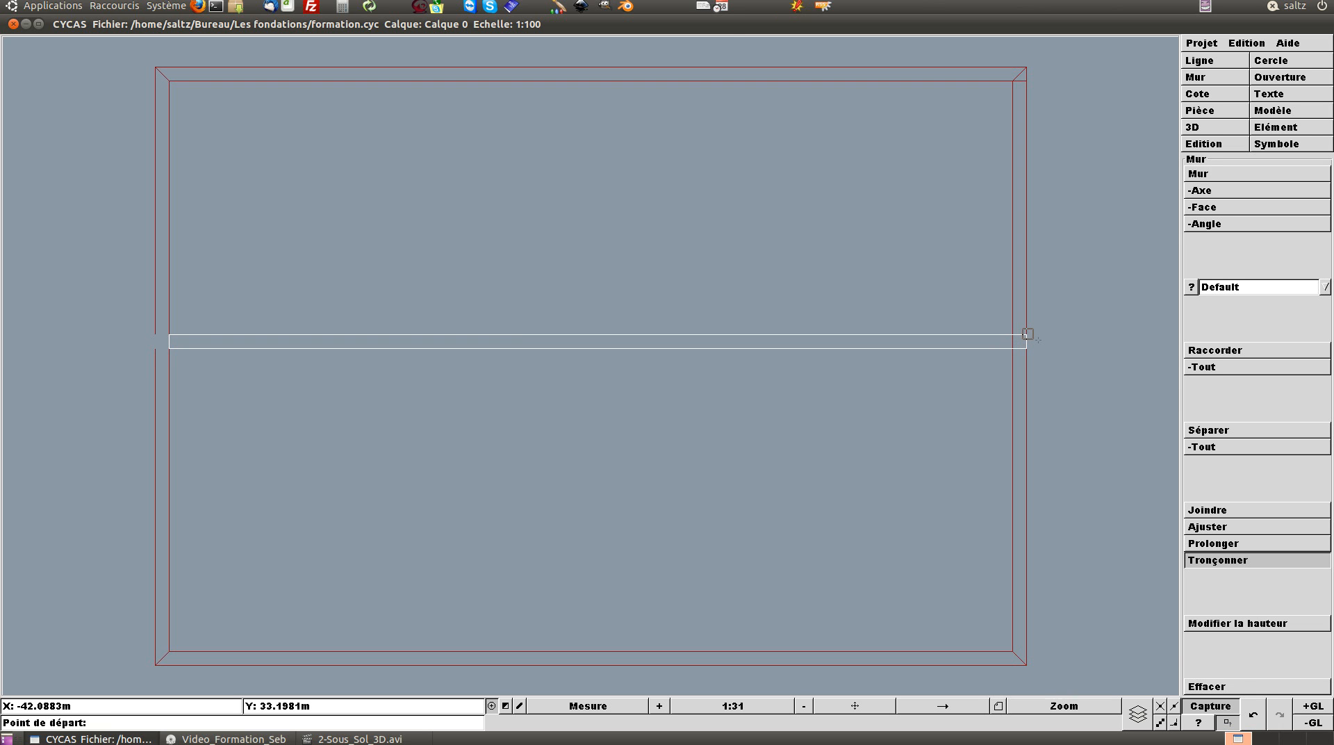
{"action": "left_click", "coordinate": [1027, 334]}
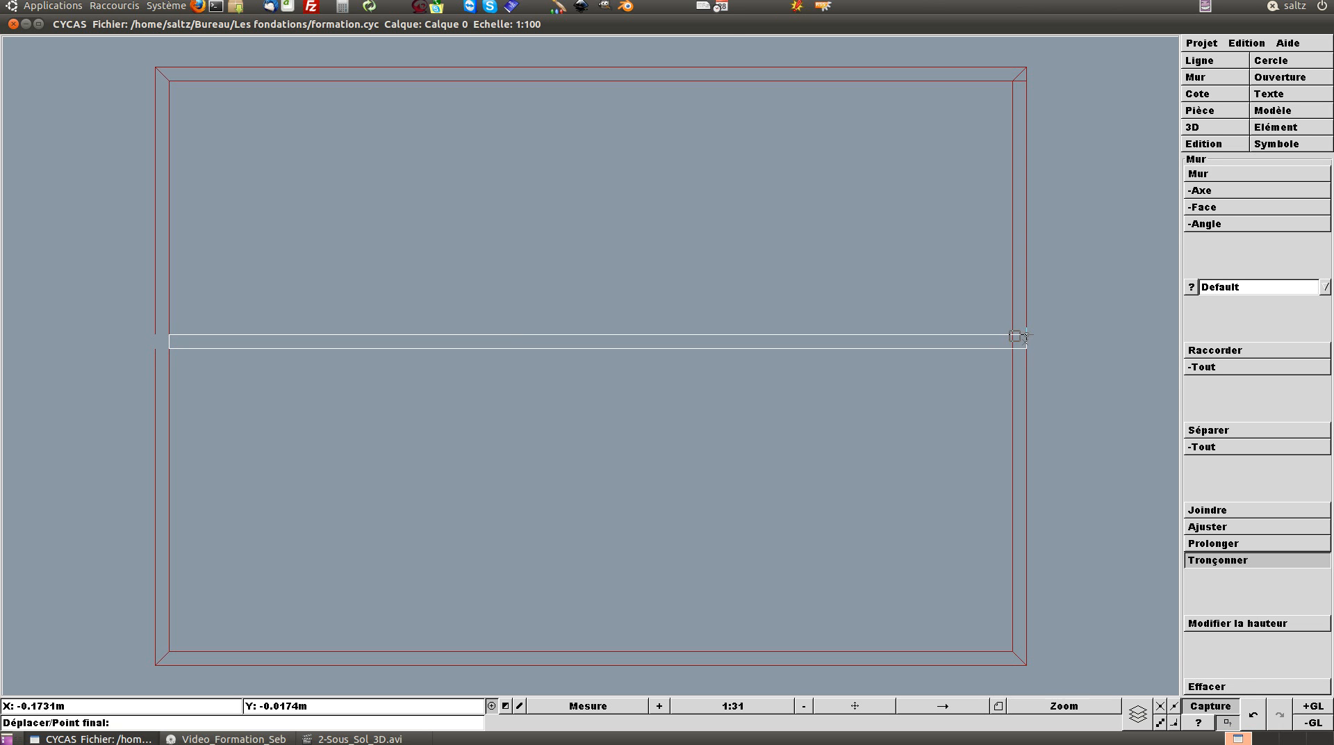
{"action": "left_click", "coordinate": [1025, 336]}
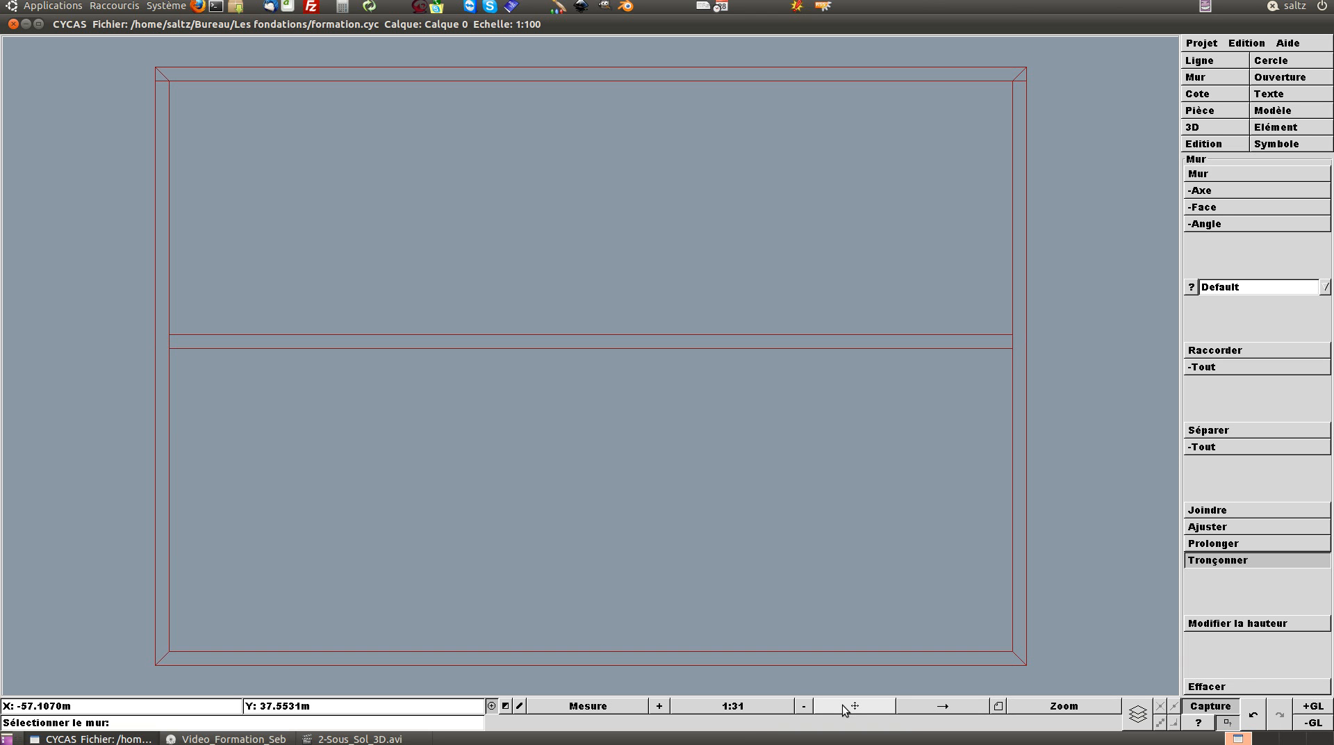
Examine the walls in 3D from several oblique and side views, and return to the plan view
{"action": "left_click", "coordinate": [1213, 127]}
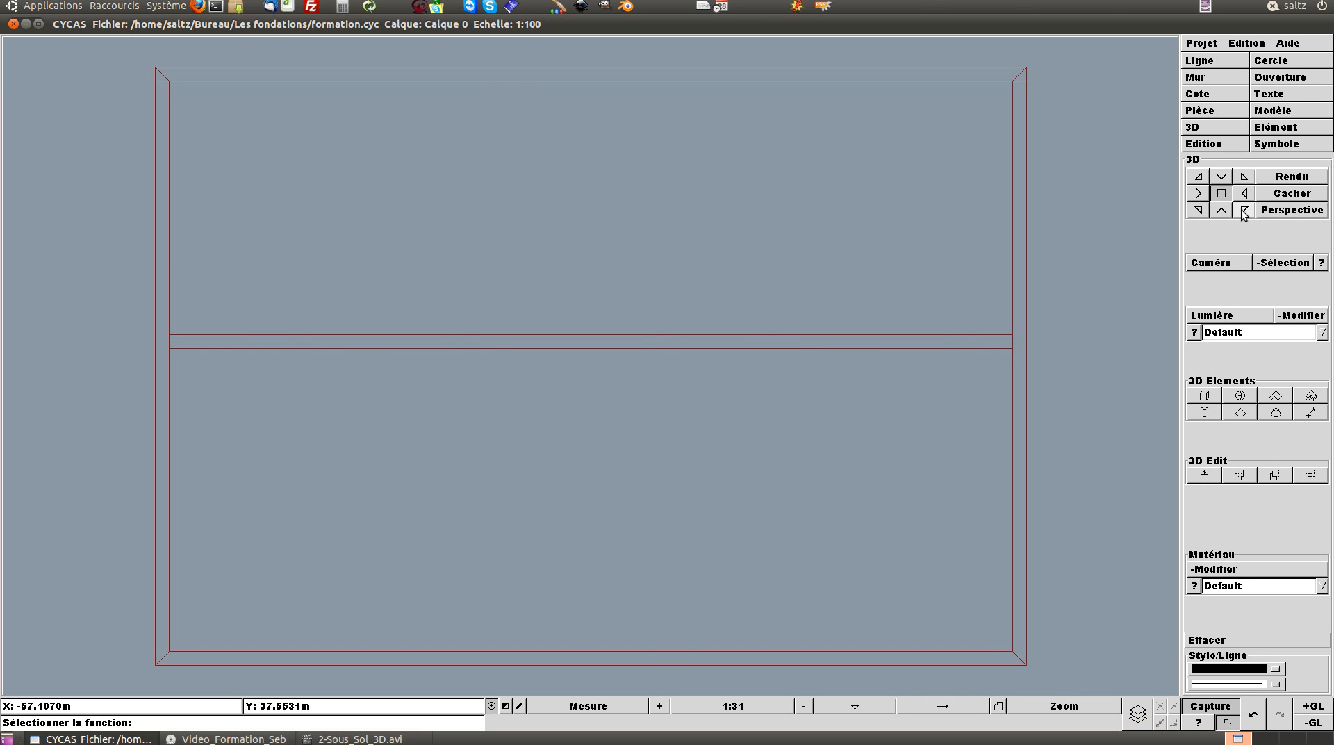
{"action": "left_click", "coordinate": [1243, 211]}
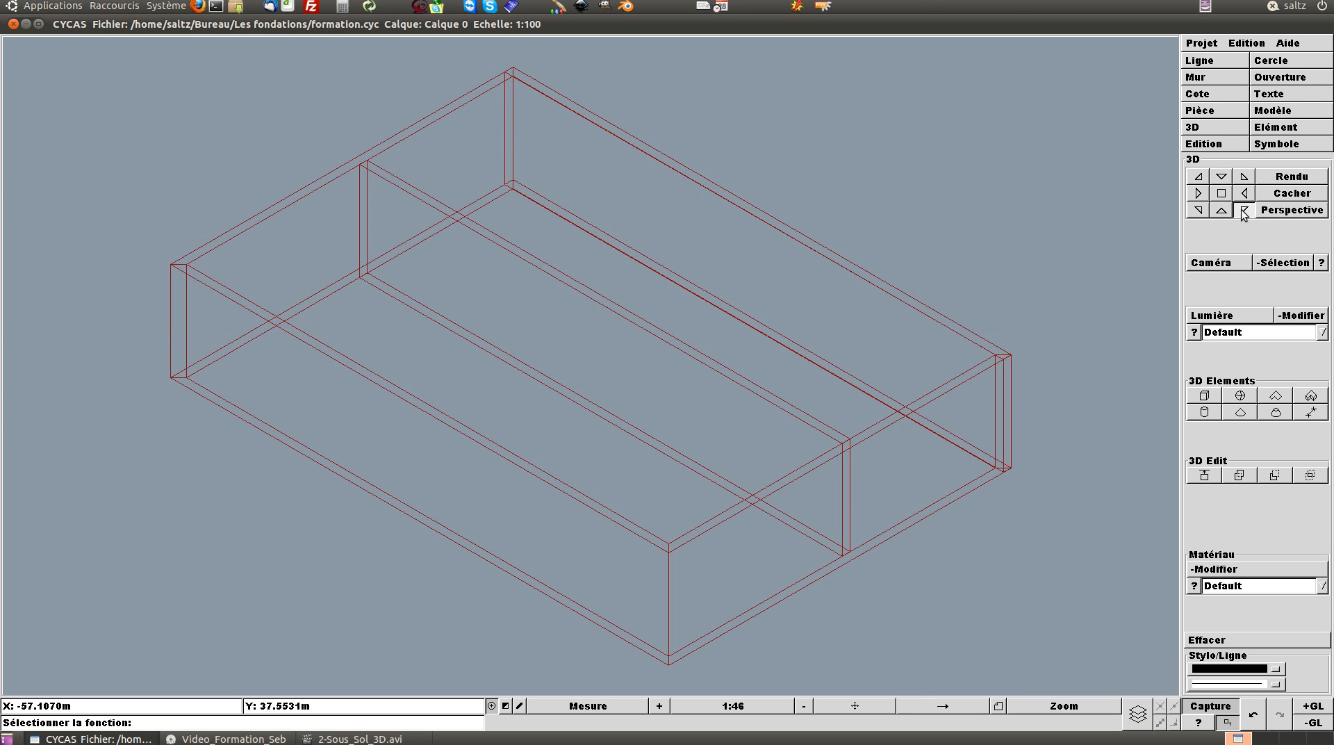
{"action": "left_click", "coordinate": [1198, 176]}
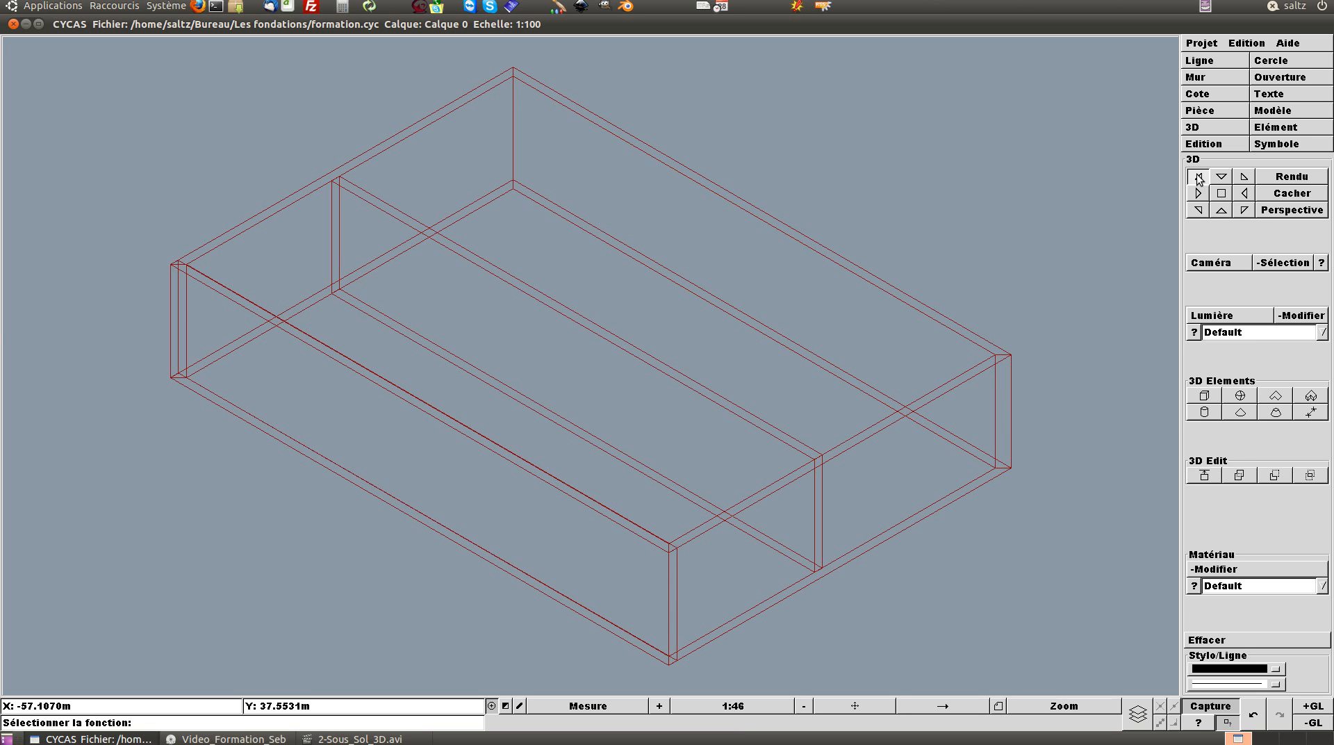
{"action": "left_click", "coordinate": [1220, 193]}
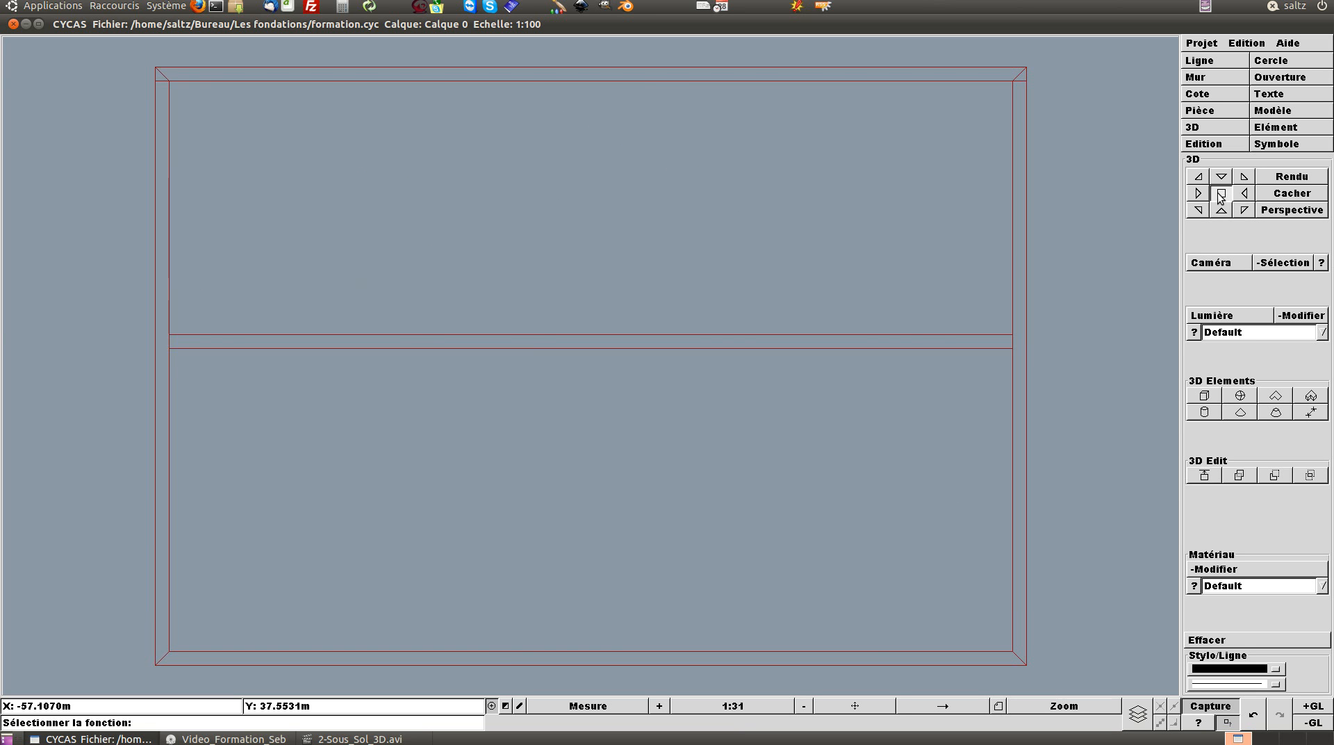
{"action": "left_click", "coordinate": [1198, 209]}
{"action": "left_click", "coordinate": [1244, 176]}
{"action": "left_click", "coordinate": [1244, 193]}
{"action": "left_click", "coordinate": [1199, 193]}
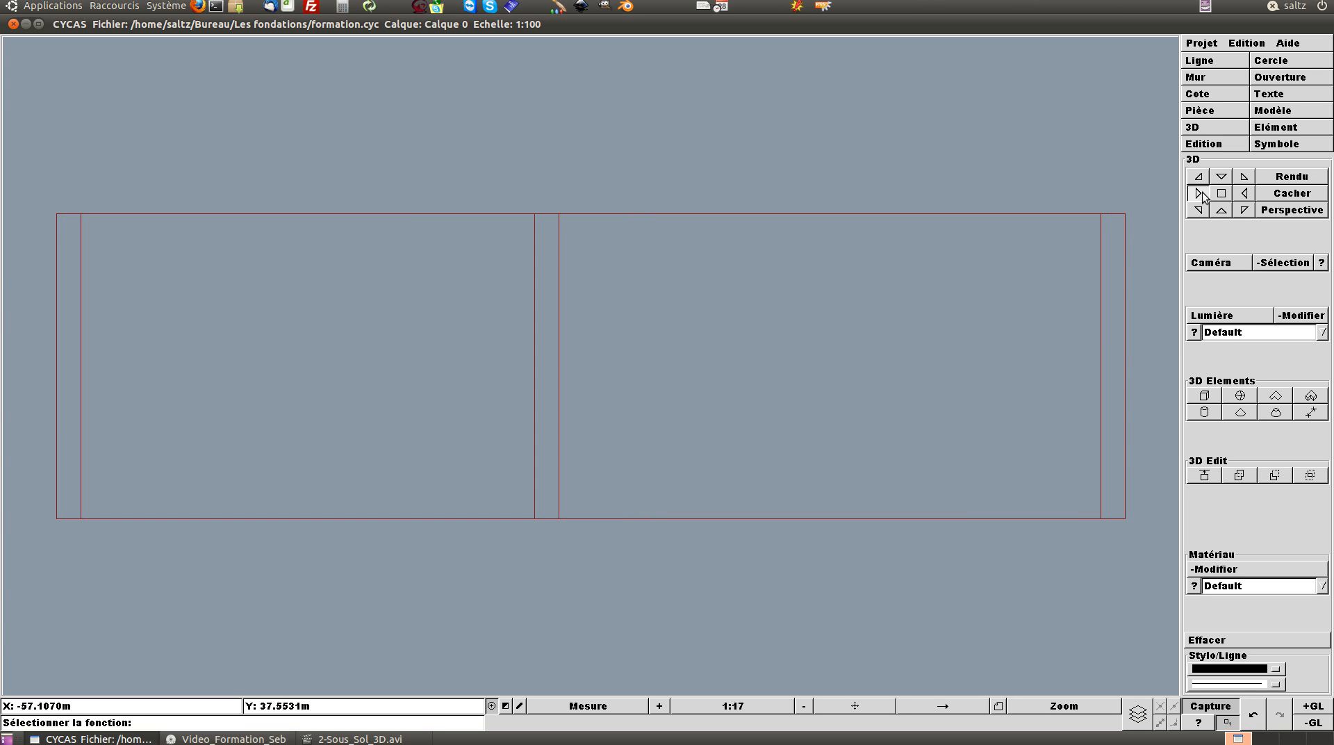
{"action": "left_click", "coordinate": [1222, 194]}
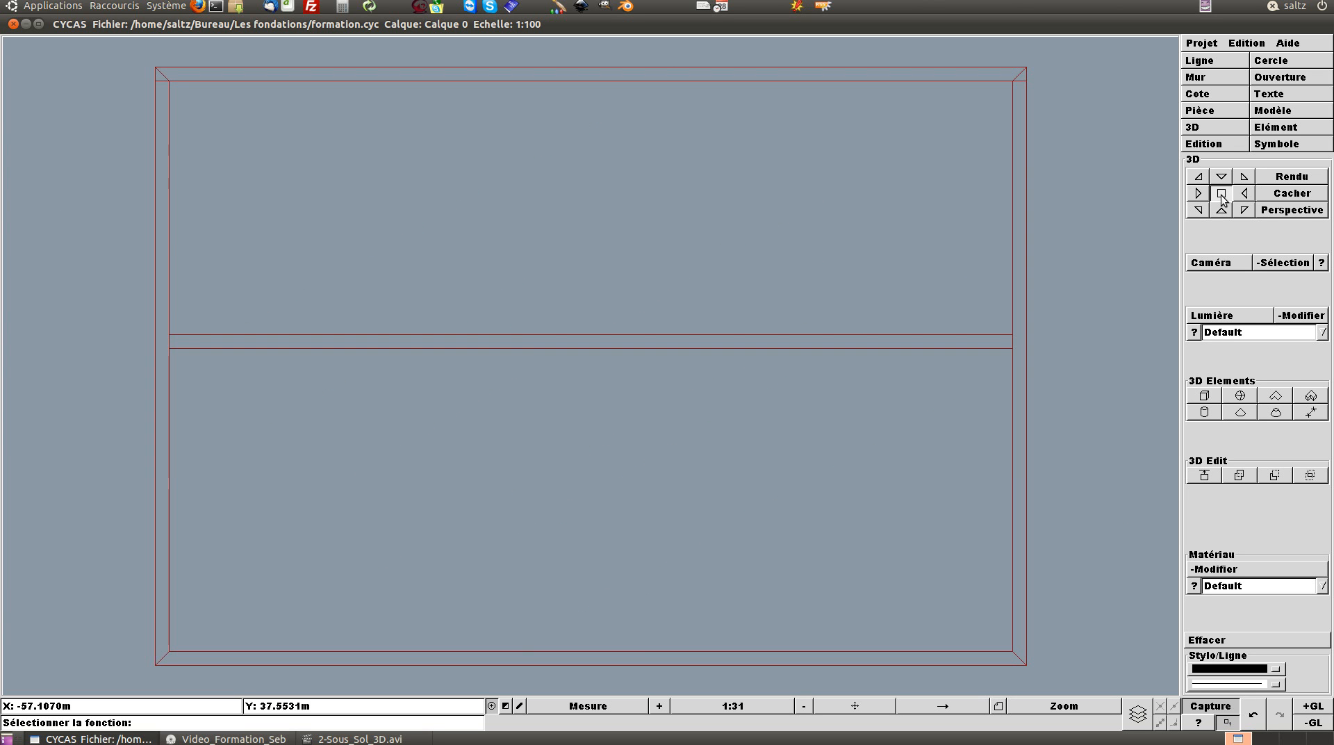
Join the upper horizontal wall with the left and right outer walls at both upper corners using Joindre
{"action": "left_click", "coordinate": [1204, 78]}
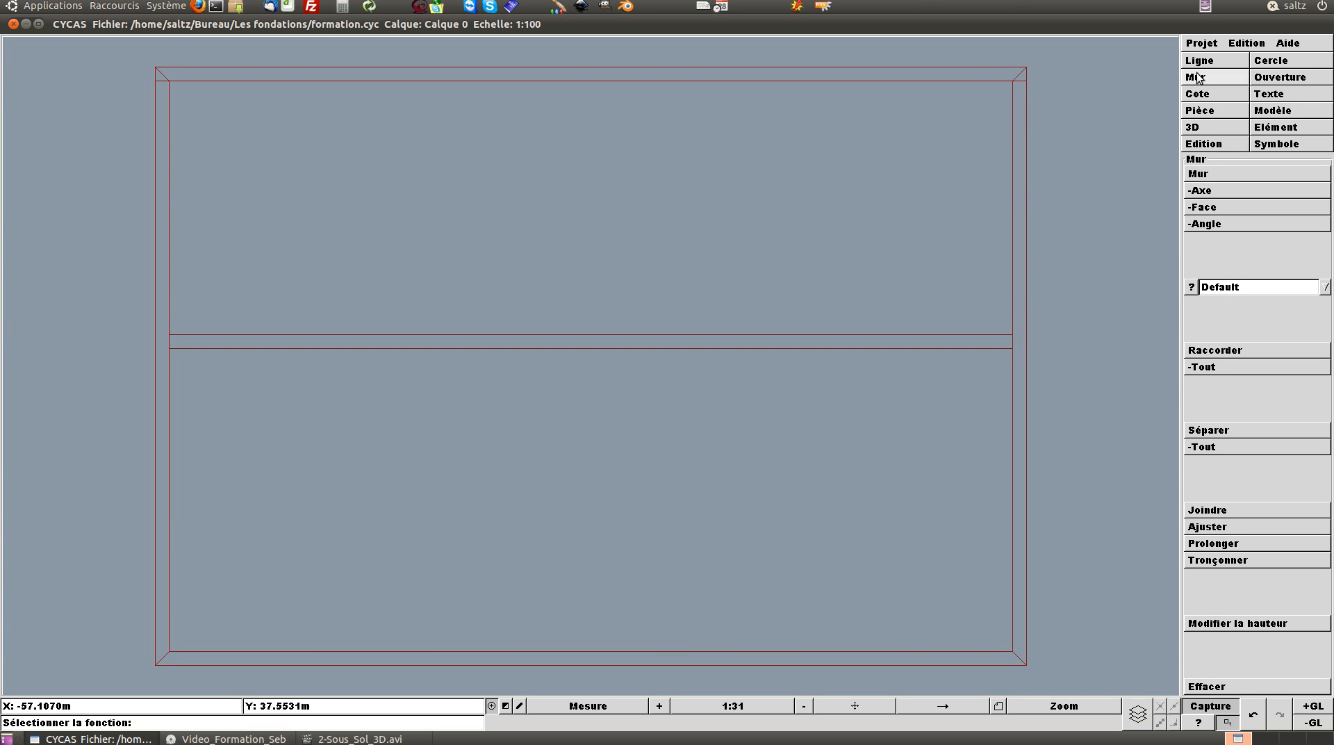
{"action": "left_click", "coordinate": [1201, 510]}
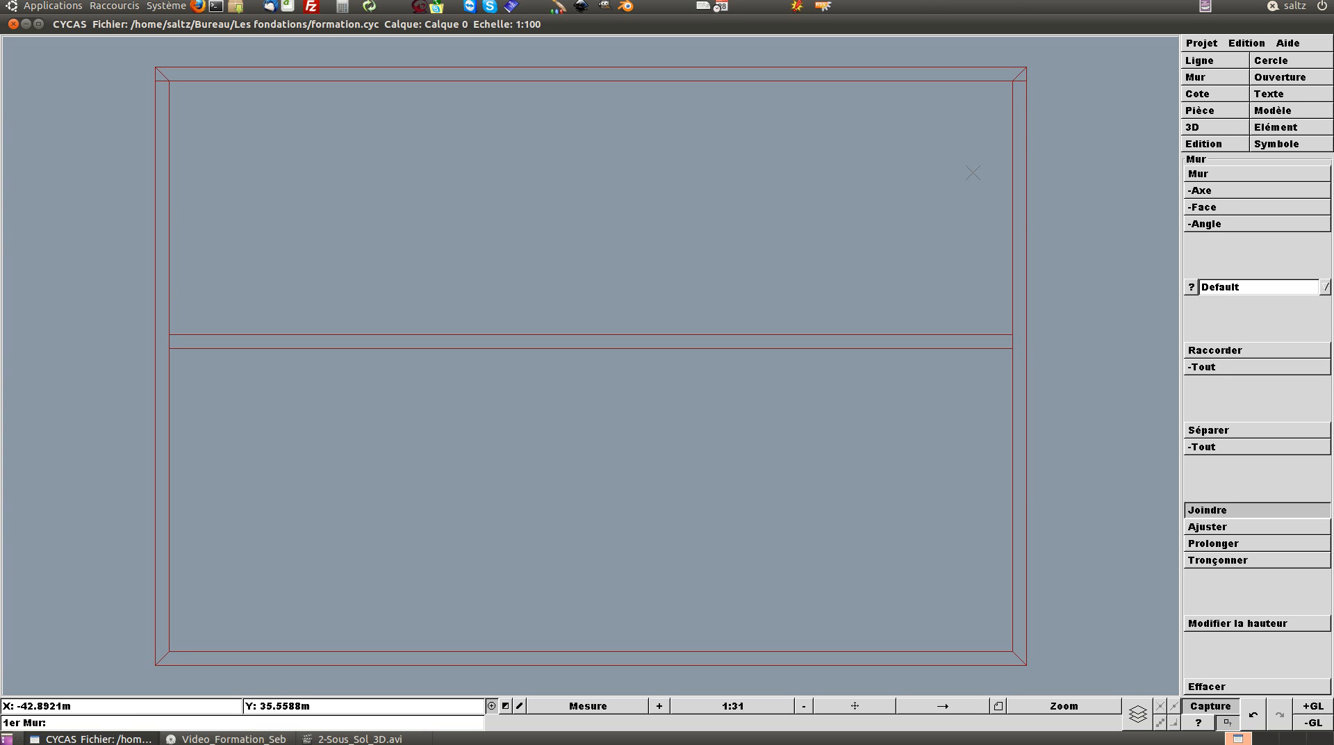
{"action": "left_click", "coordinate": [165, 81]}
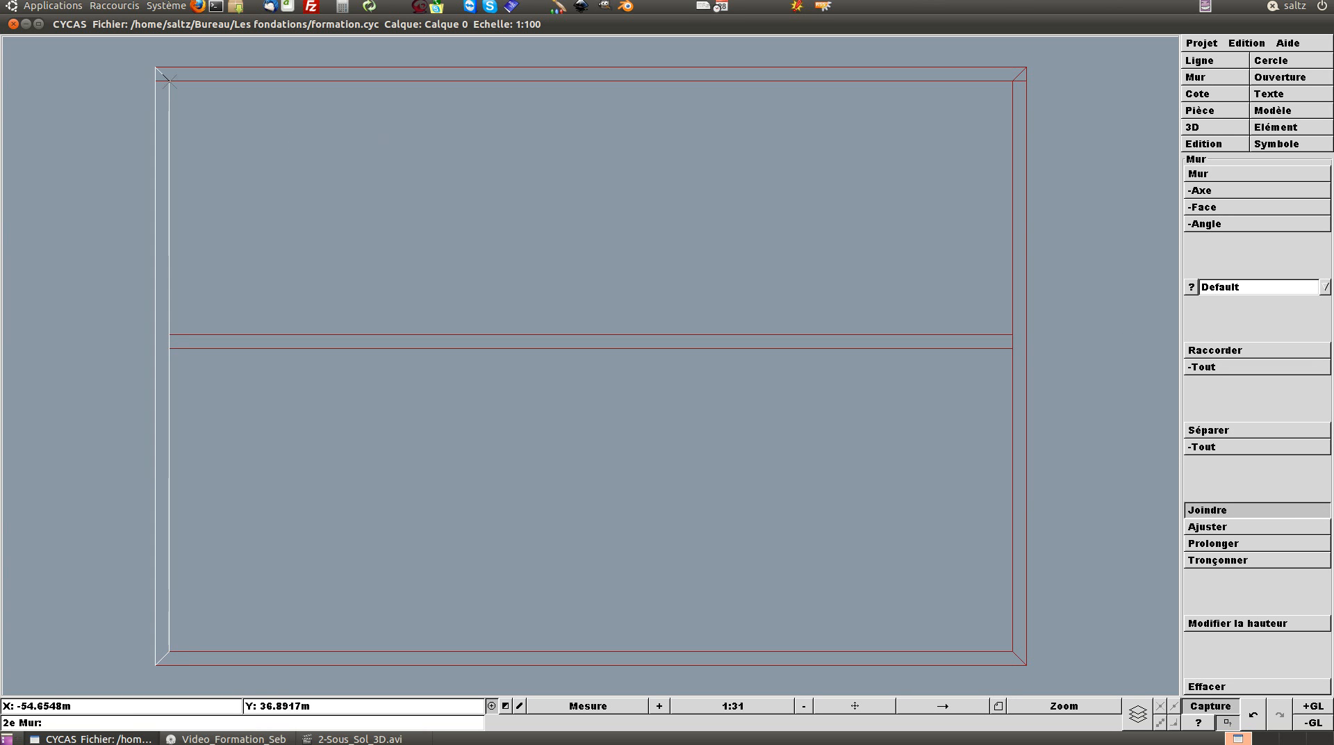
{"action": "left_click", "coordinate": [167, 73]}
{"action": "left_click", "coordinate": [1011, 72]}
{"action": "left_click", "coordinate": [1020, 82]}
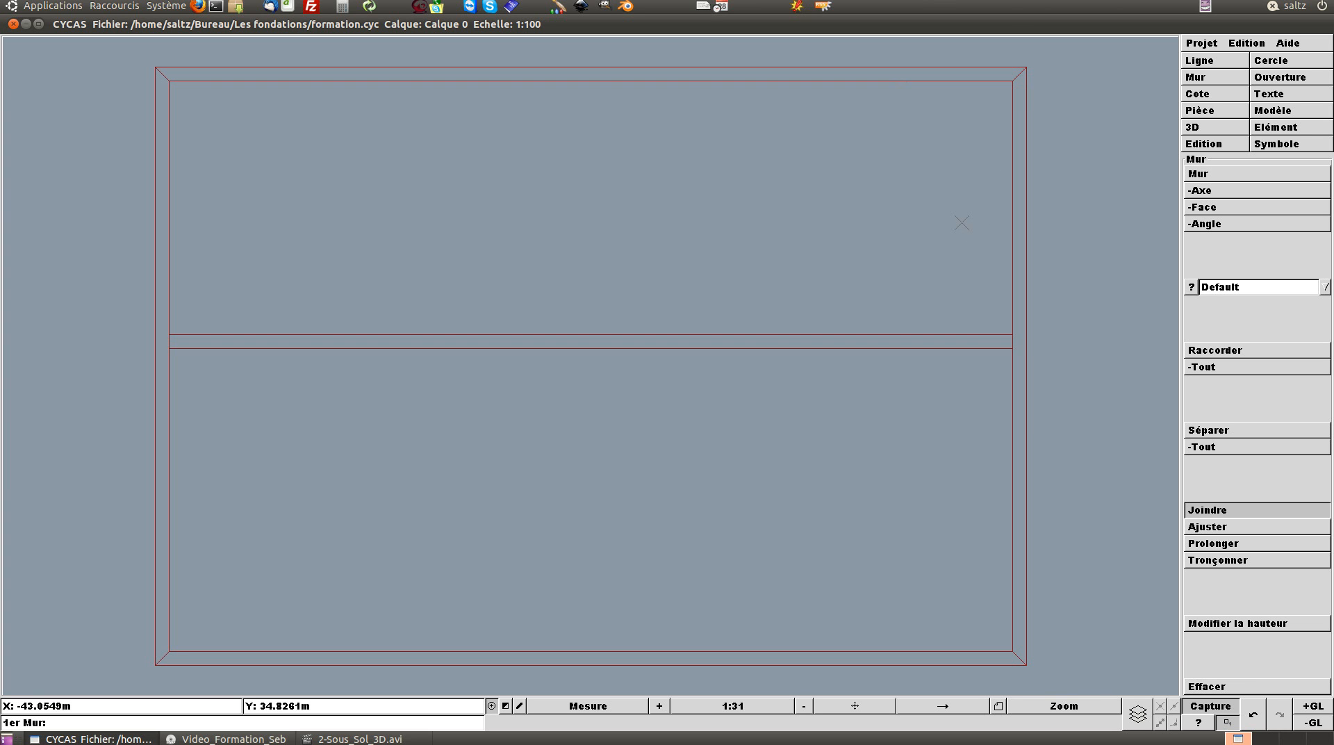
Save the drawing as formation.cyc in the Les fondations folder, overwriting the existing file
{"action": "left_click", "coordinate": [1202, 43]}
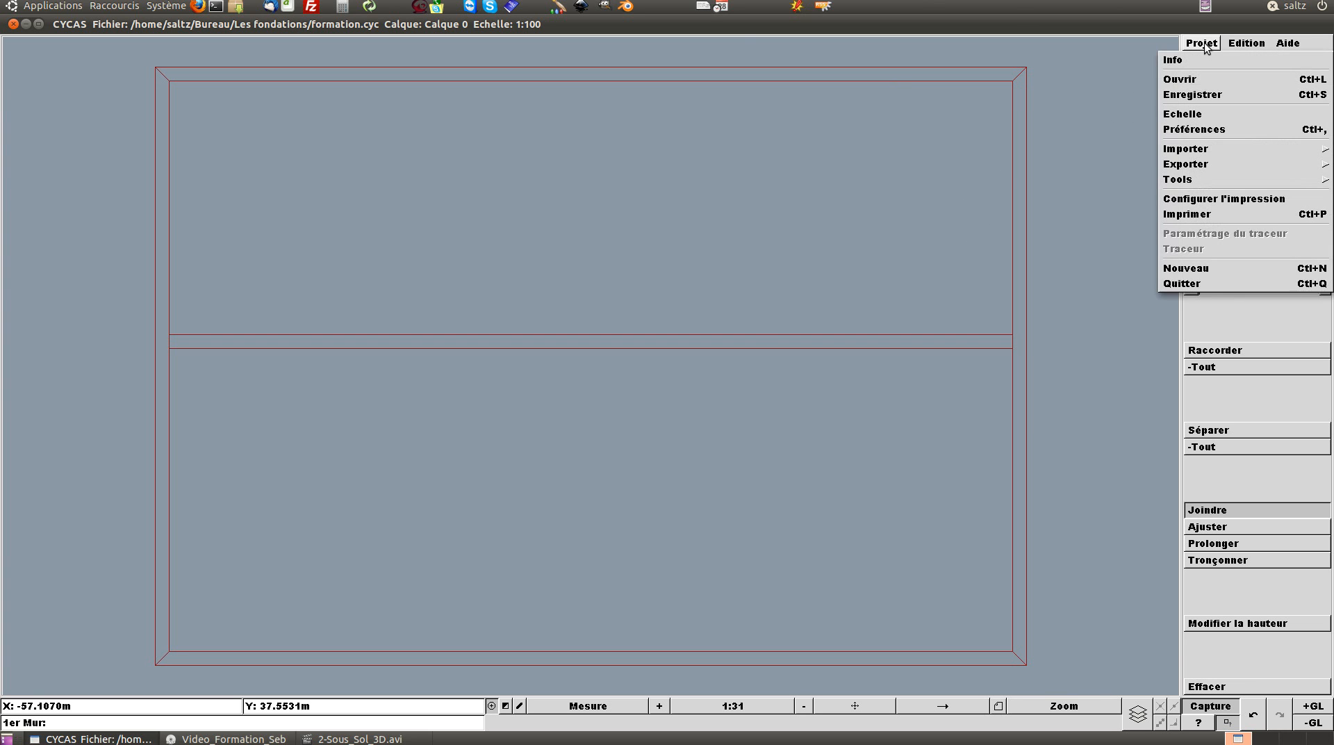
{"action": "left_click", "coordinate": [1192, 94]}
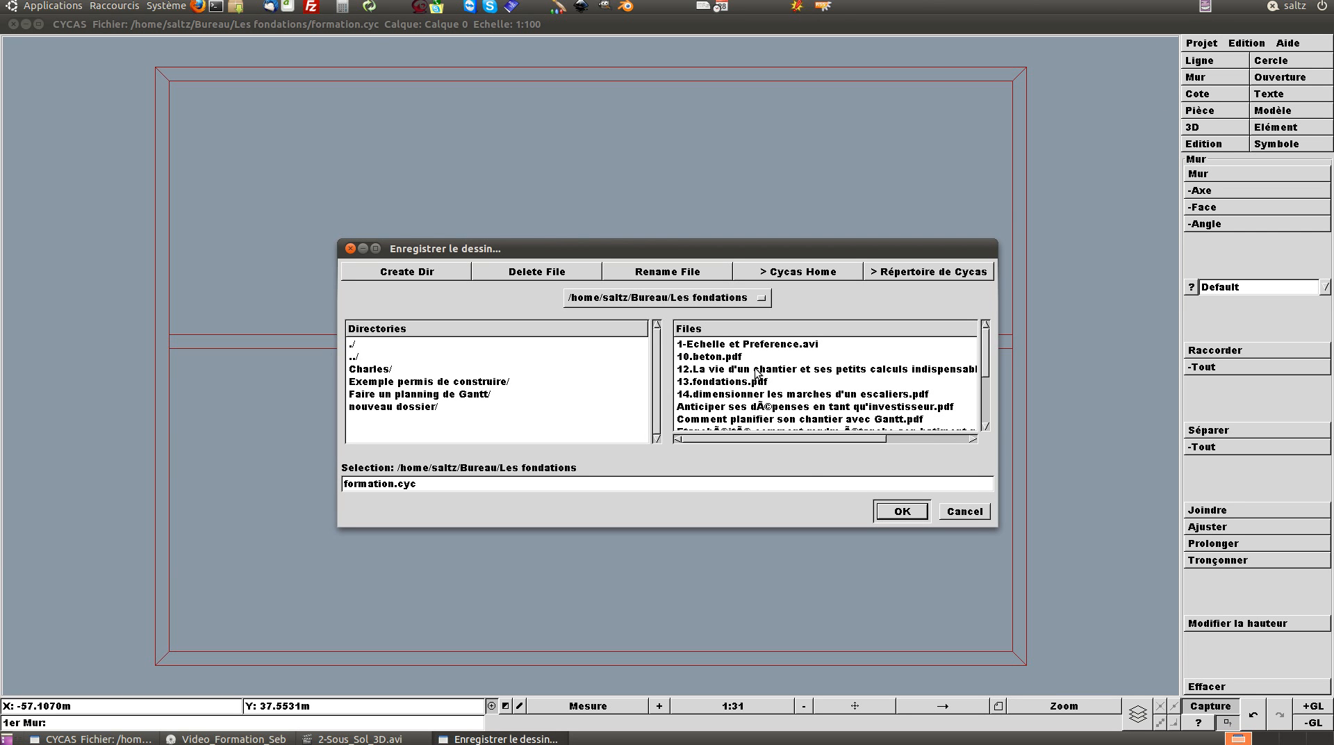
{"action": "left_click", "coordinate": [902, 511]}
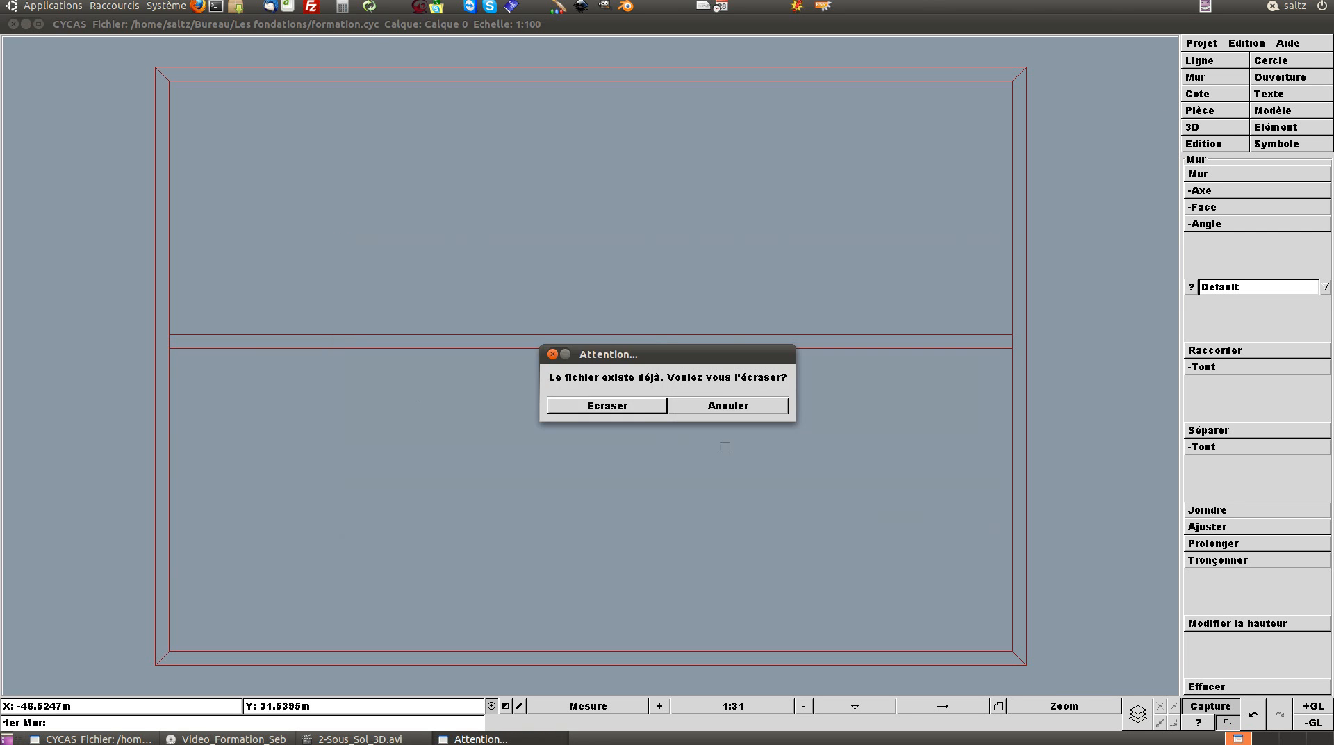
{"action": "left_click", "coordinate": [607, 405]}
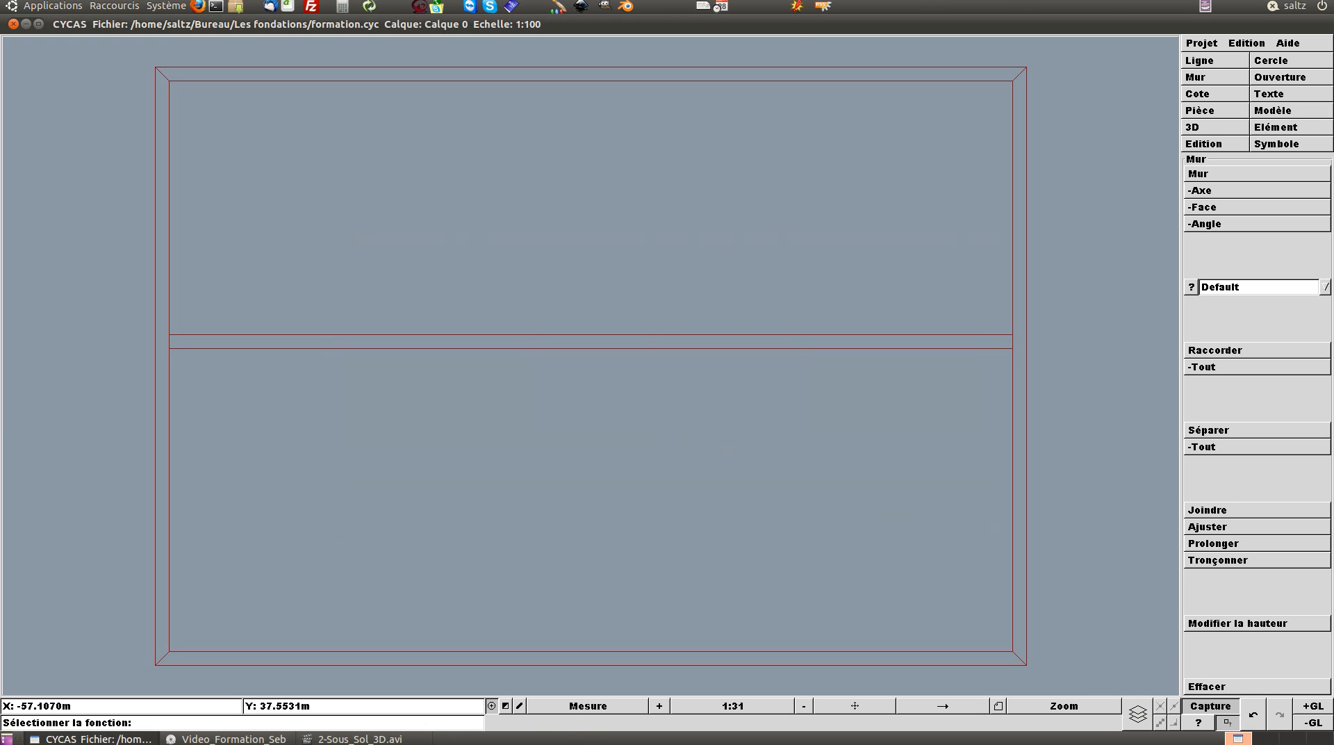
Review the layer list and the sous-sol name in the layer settings, and close them
{"action": "left_click", "coordinate": [1136, 715]}
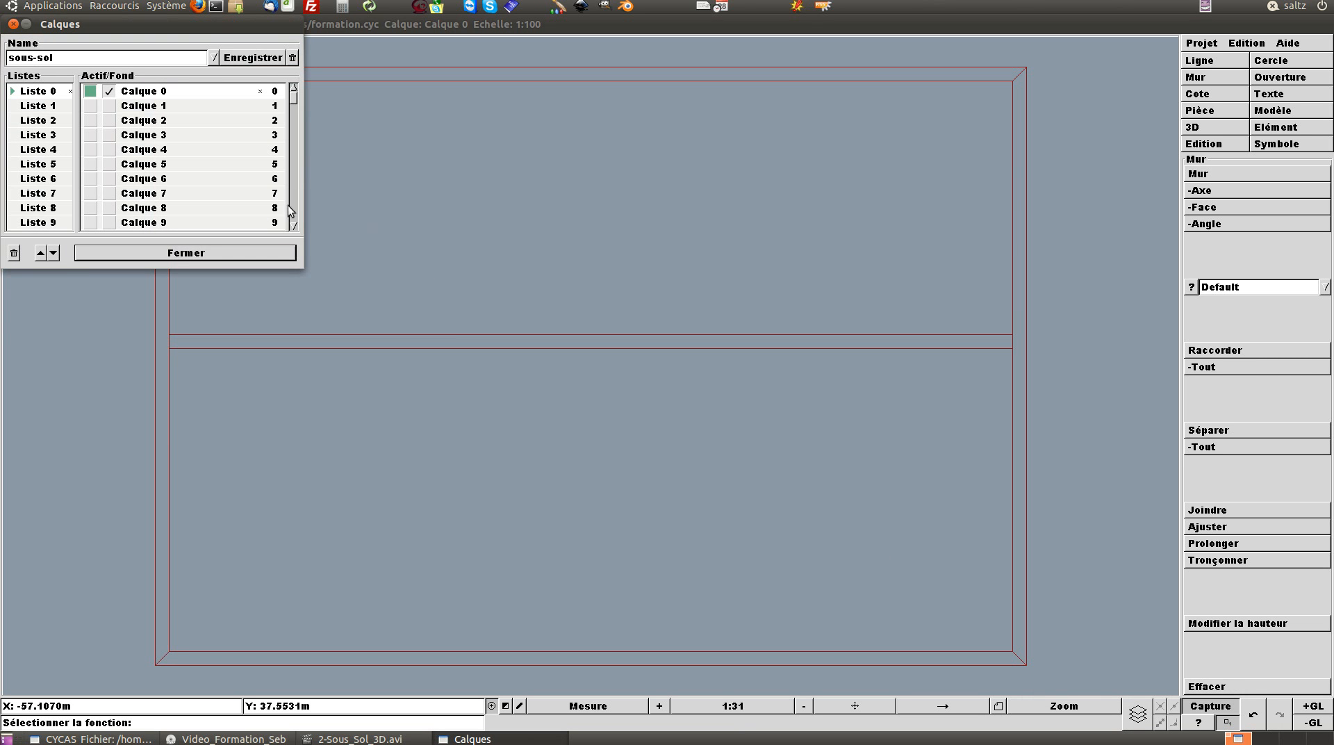
{"action": "left_click", "coordinate": [116, 105]}
{"action": "left_click", "coordinate": [110, 105]}
{"action": "triple_click", "coordinate": [50, 60]}
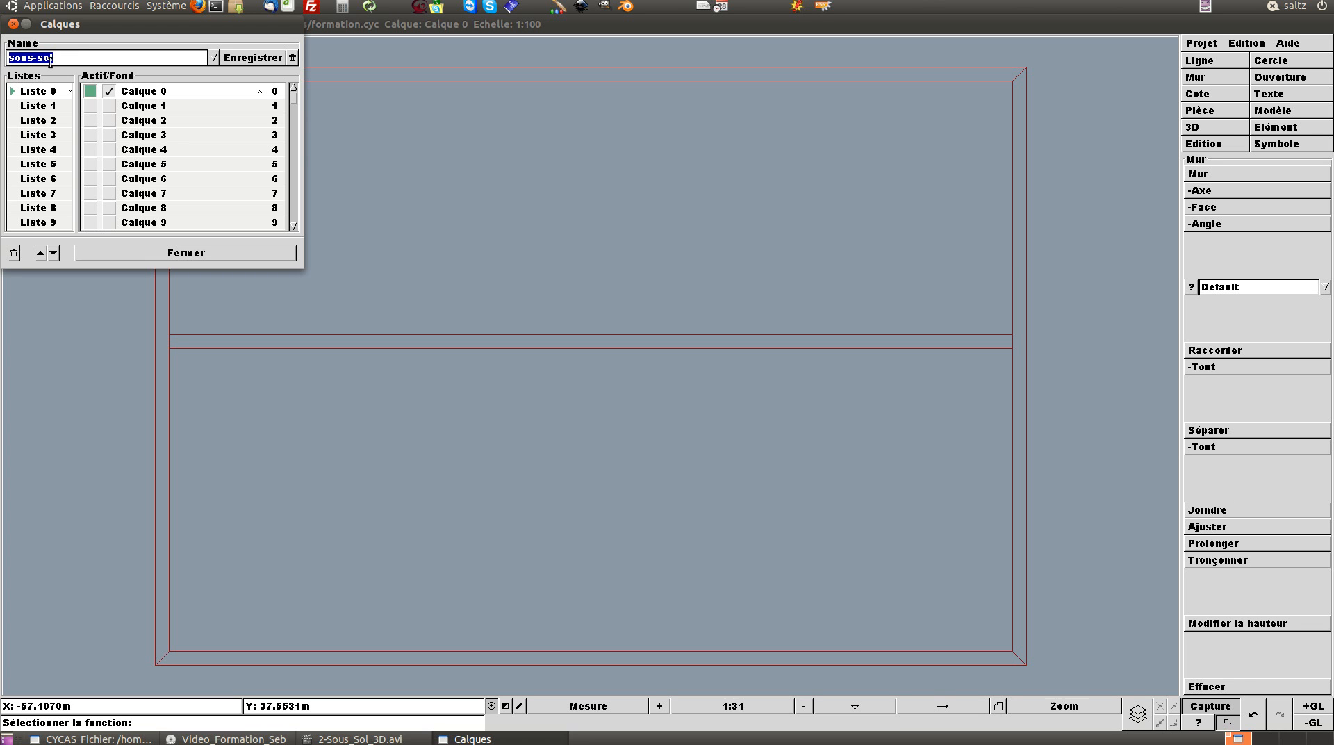
{"action": "left_click", "coordinate": [170, 255]}
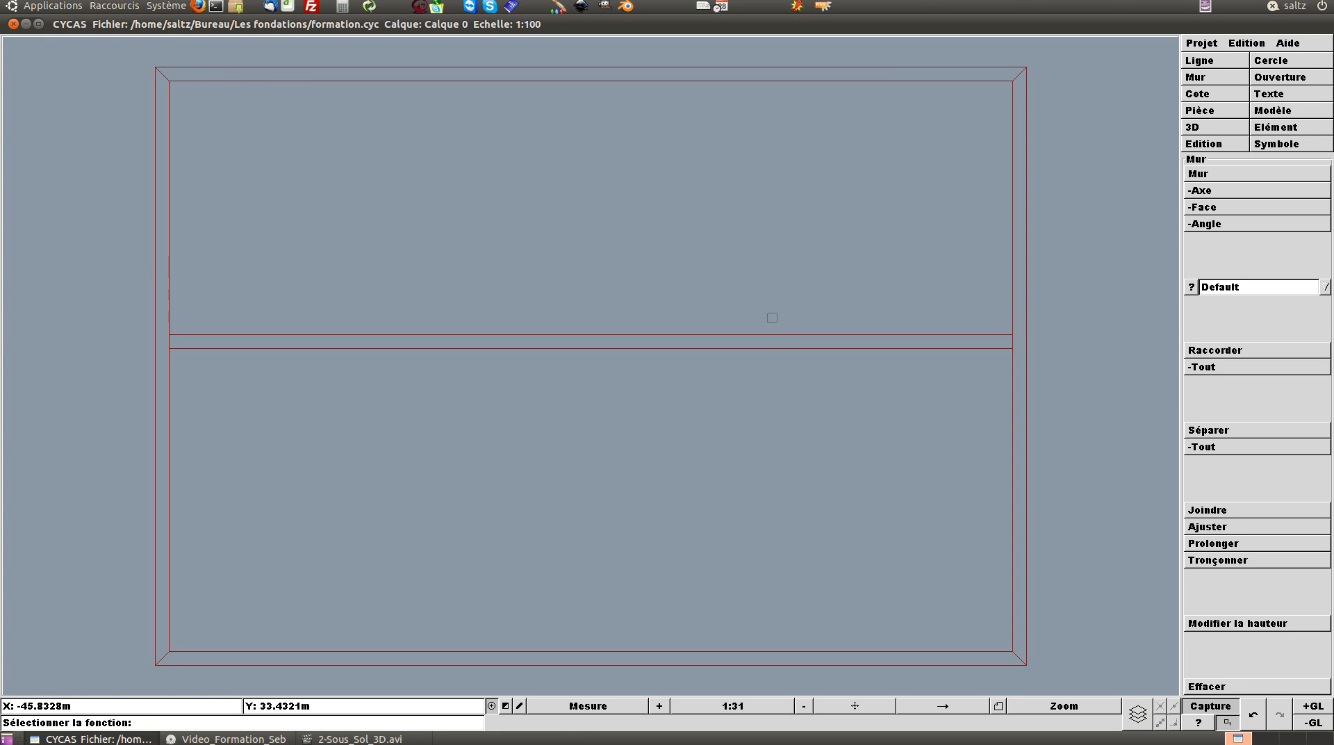
{"action": "left_click", "coordinate": [1275, 128]}
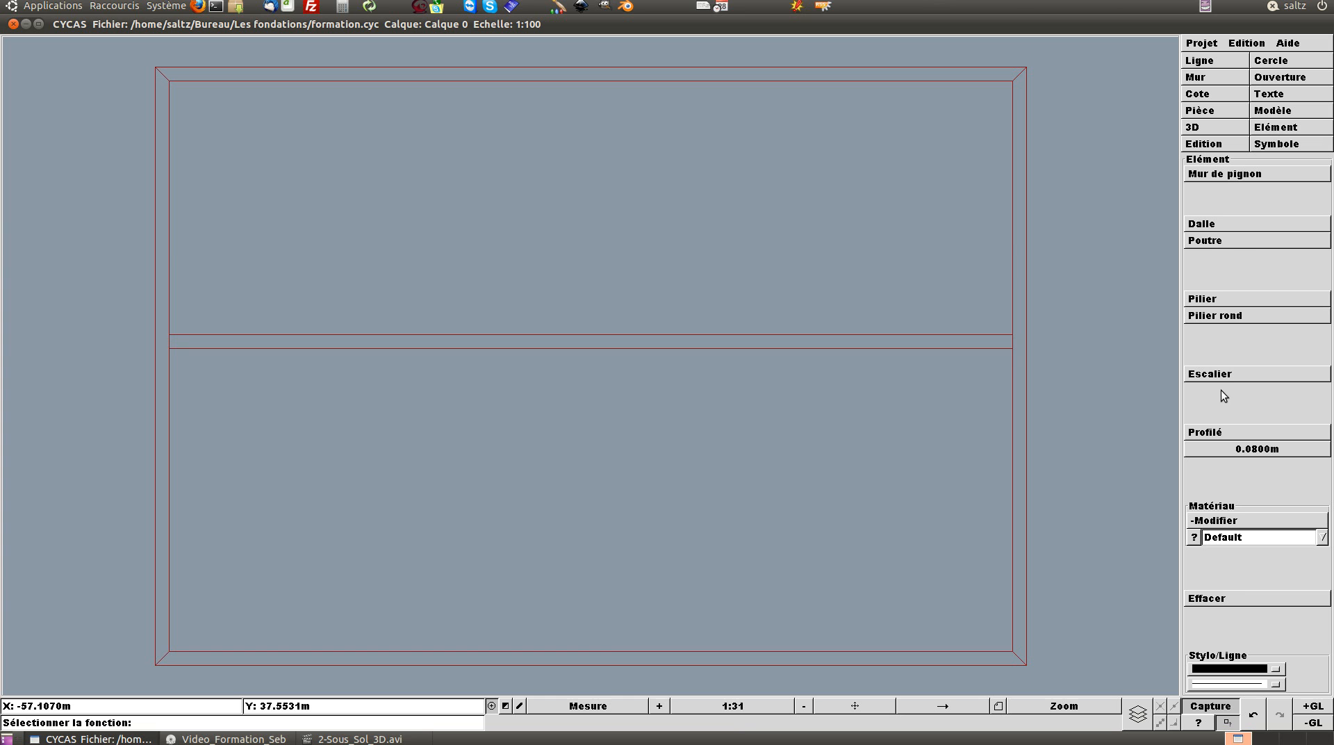
{"action": "left_click", "coordinate": [1206, 241]}
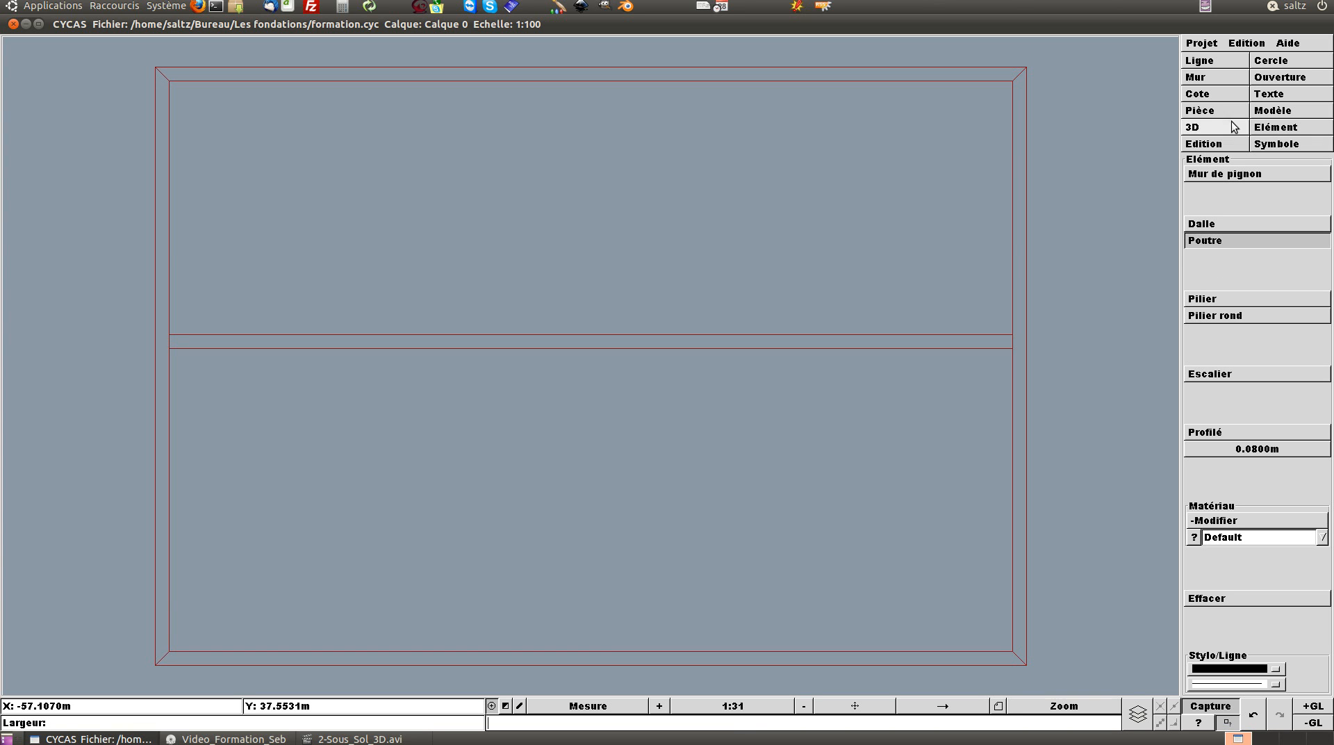
Split the intermediate wall with Tronçonner at 3 m in the X+ direction from its upper-left corner
{"action": "left_click", "coordinate": [1198, 80]}
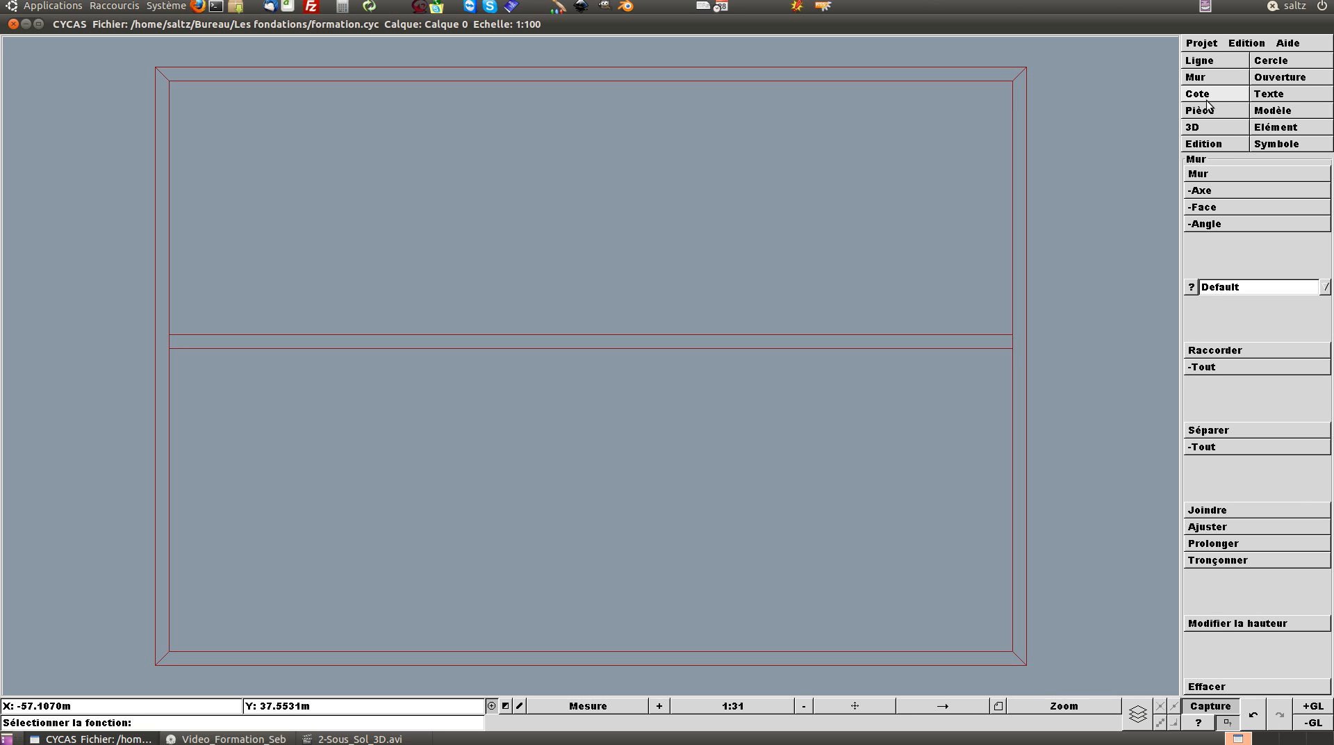
{"action": "left_click", "coordinate": [1210, 560]}
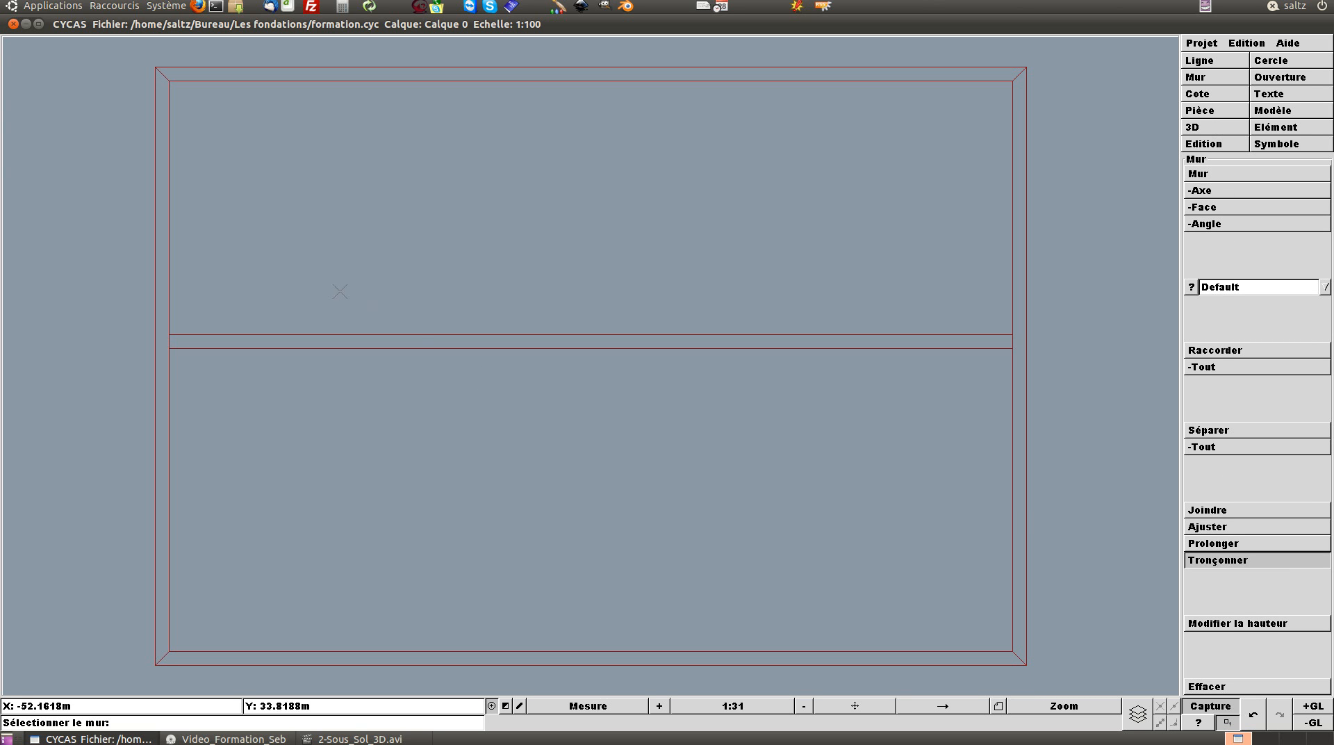
{"action": "left_click", "coordinate": [229, 343]}
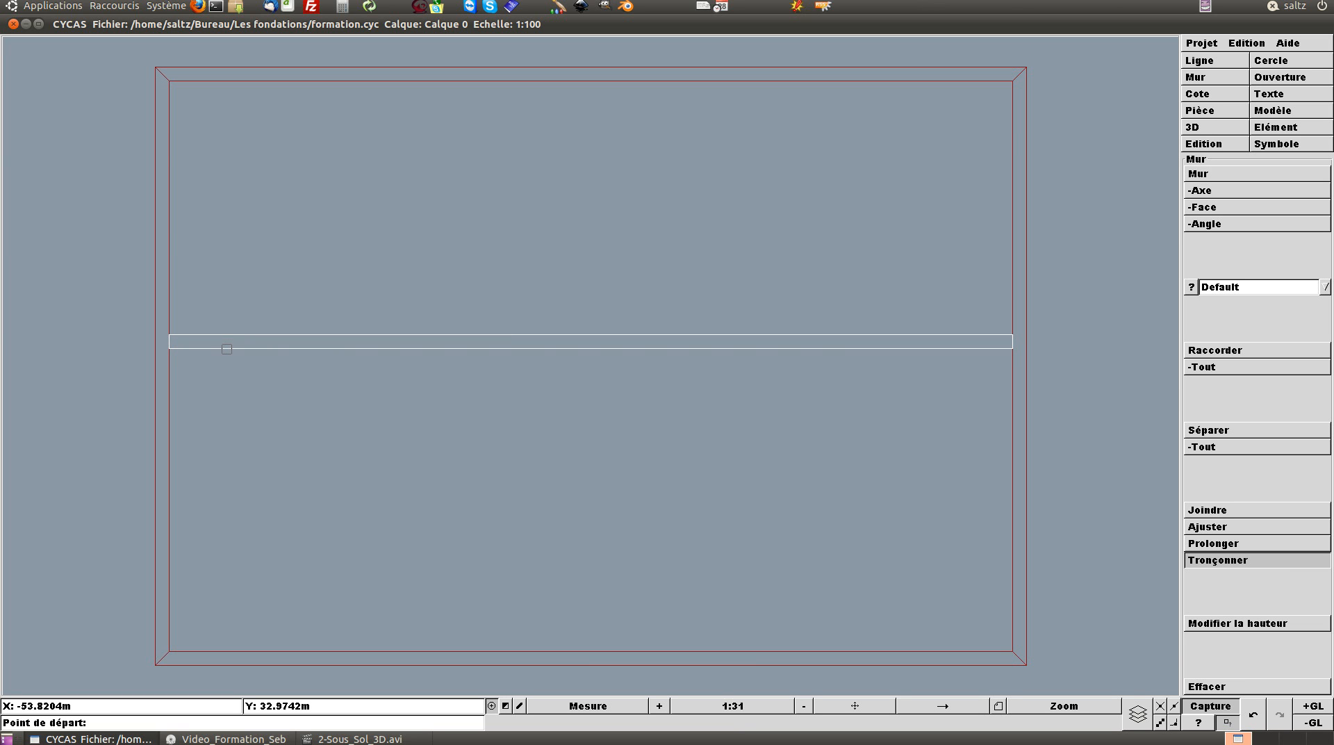
{"action": "left_click", "coordinate": [168, 337]}
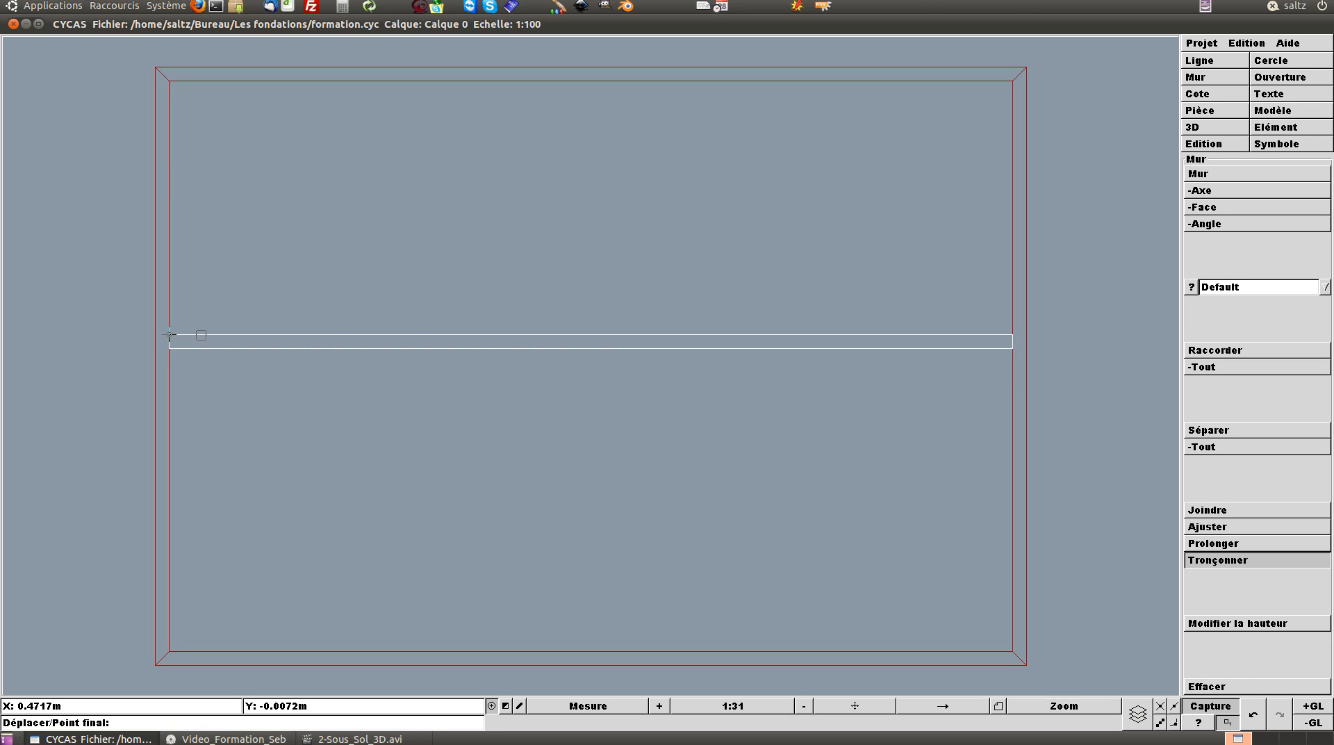
{"action": "key", "text": "Right"}
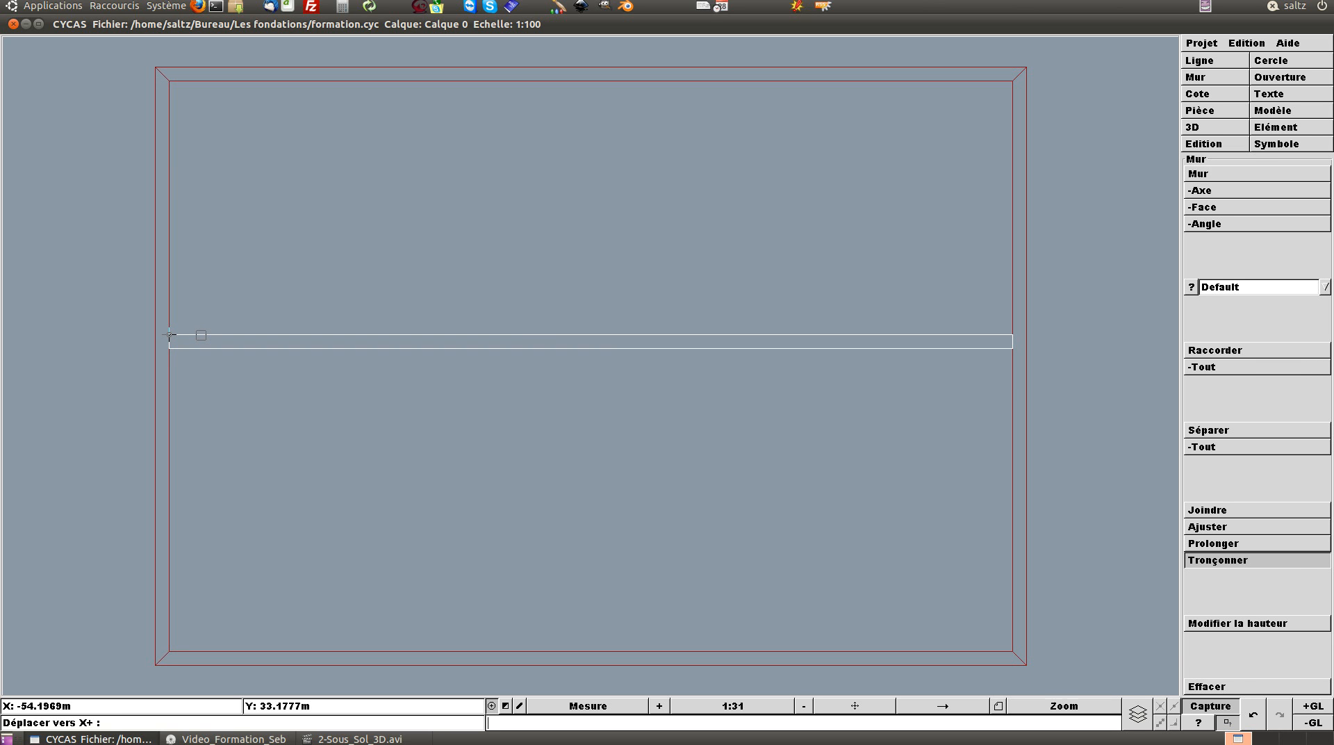
{"action": "type", "text": "3"}
{"action": "key", "text": "Return"}
{"action": "left_click", "coordinate": [373, 335]}
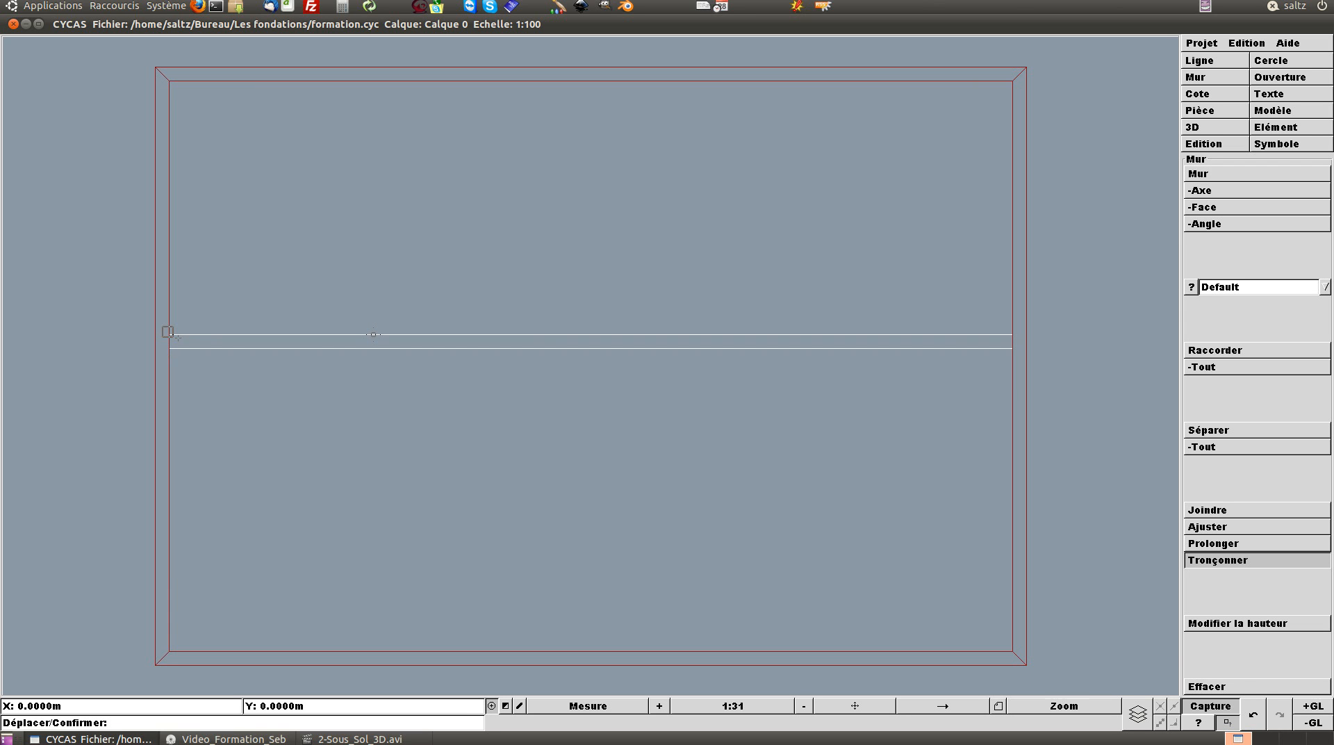
{"action": "left_click", "coordinate": [169, 333]}
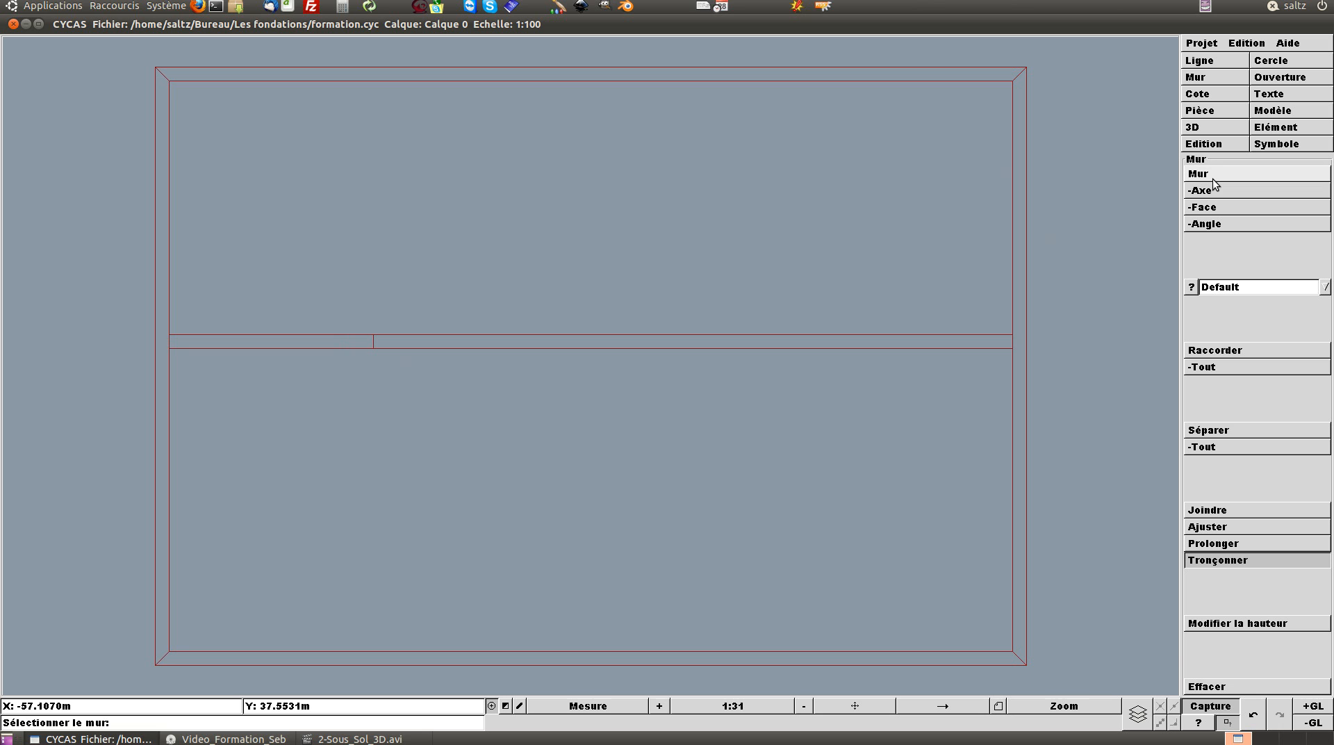
Erase the left segment of the split intermediate wall, between the left outer wall and the 3 m cut
{"action": "left_click", "coordinate": [1197, 145]}
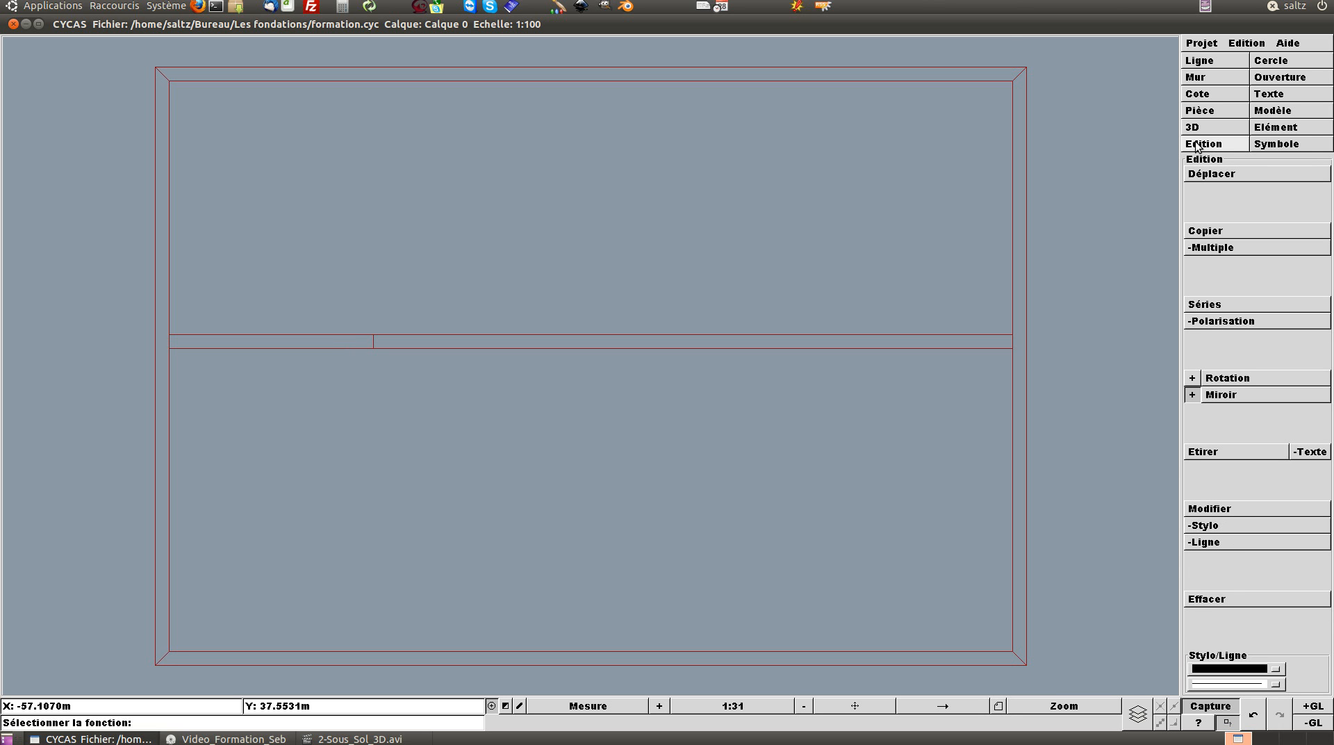
{"action": "left_click", "coordinate": [1202, 599]}
{"action": "left_click", "coordinate": [342, 336]}
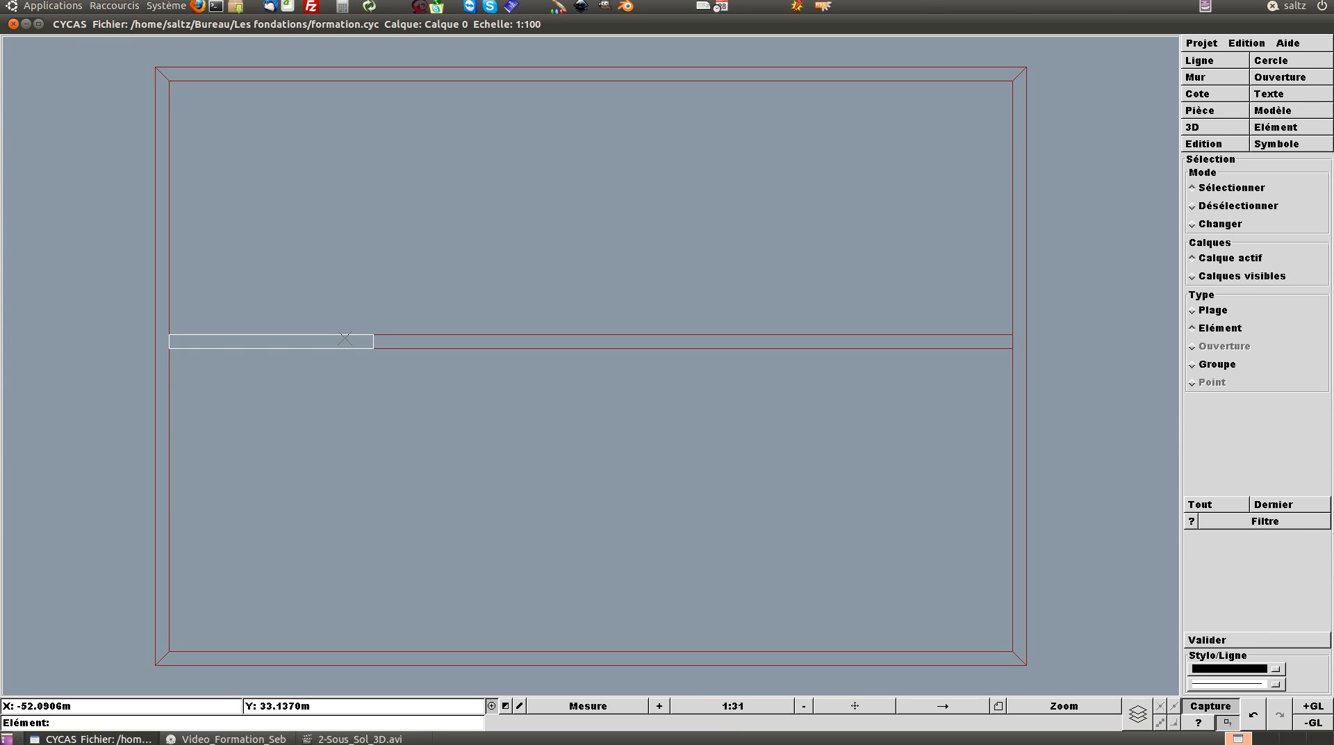
{"action": "left_click", "coordinate": [1208, 639]}
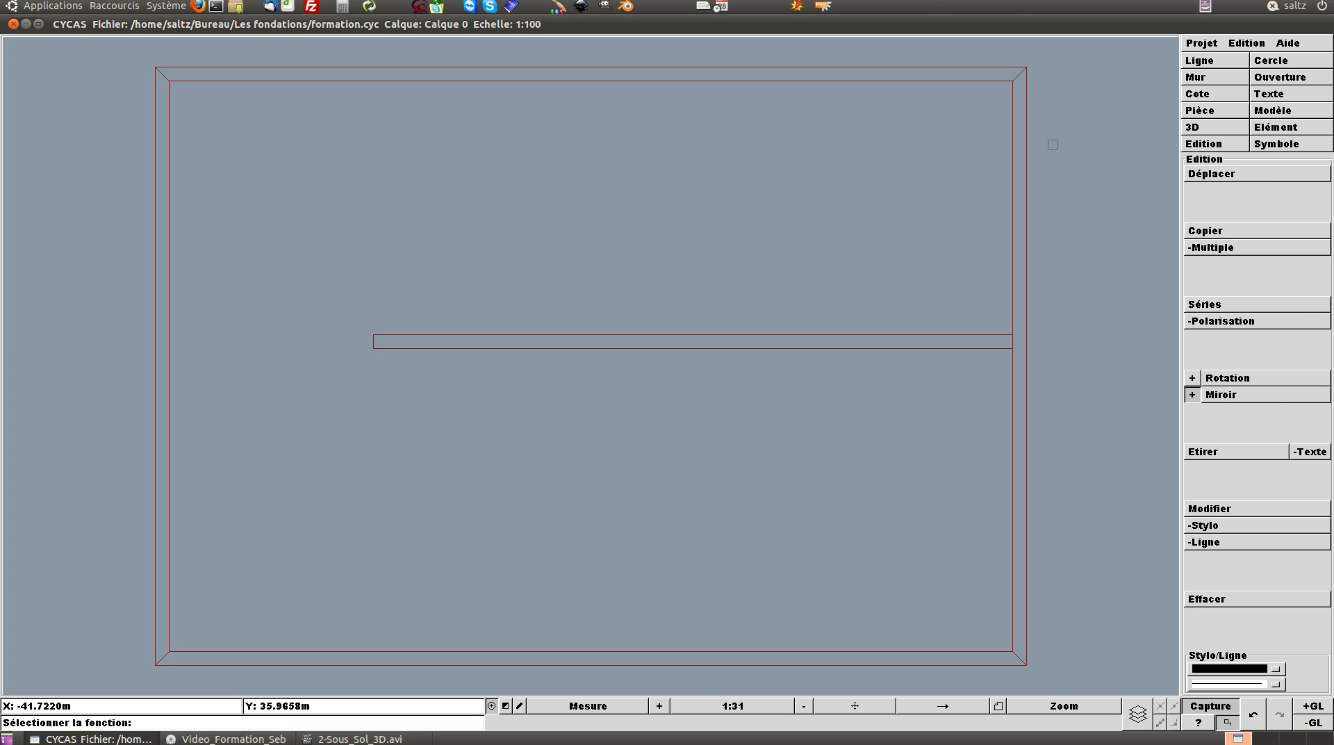
Check the shortened intermediate wall in an isometric 3D view and return to the plan view
{"action": "left_click", "coordinate": [1209, 127]}
{"action": "left_click", "coordinate": [1243, 211]}
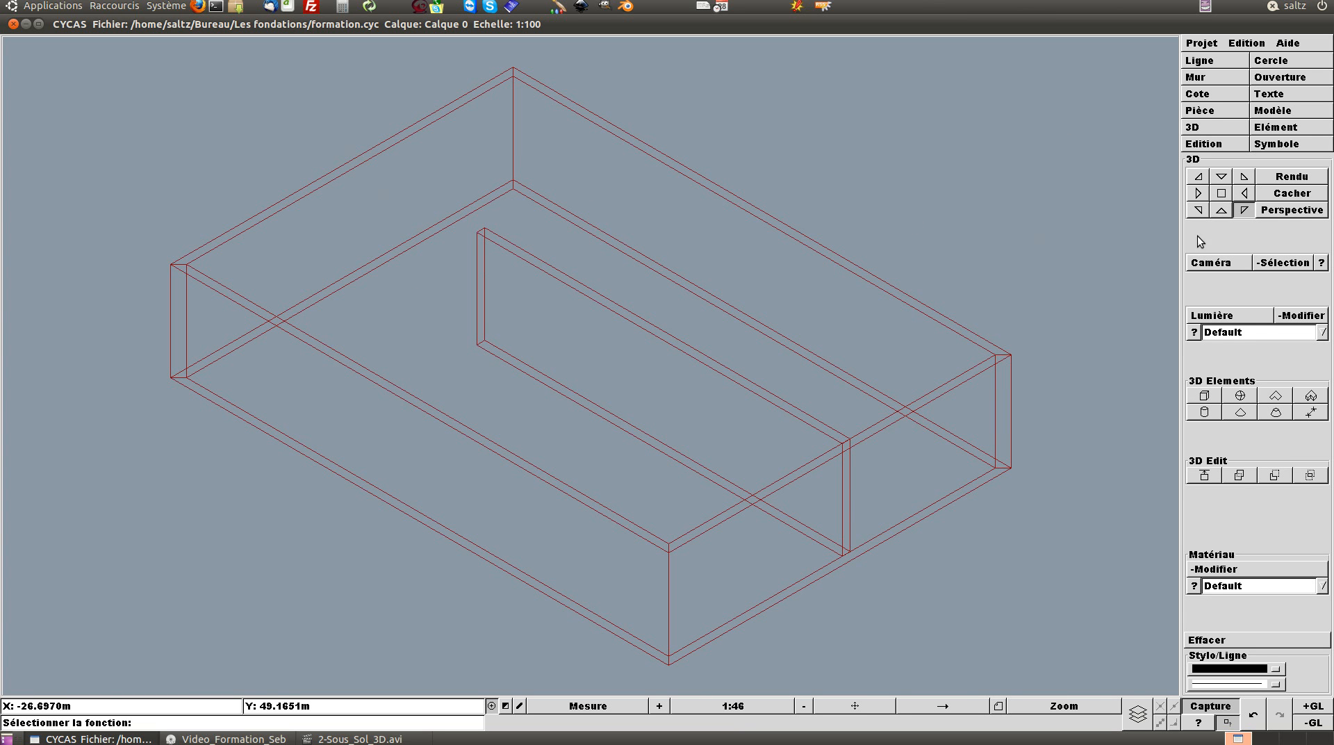
{"action": "left_click", "coordinate": [1220, 194]}
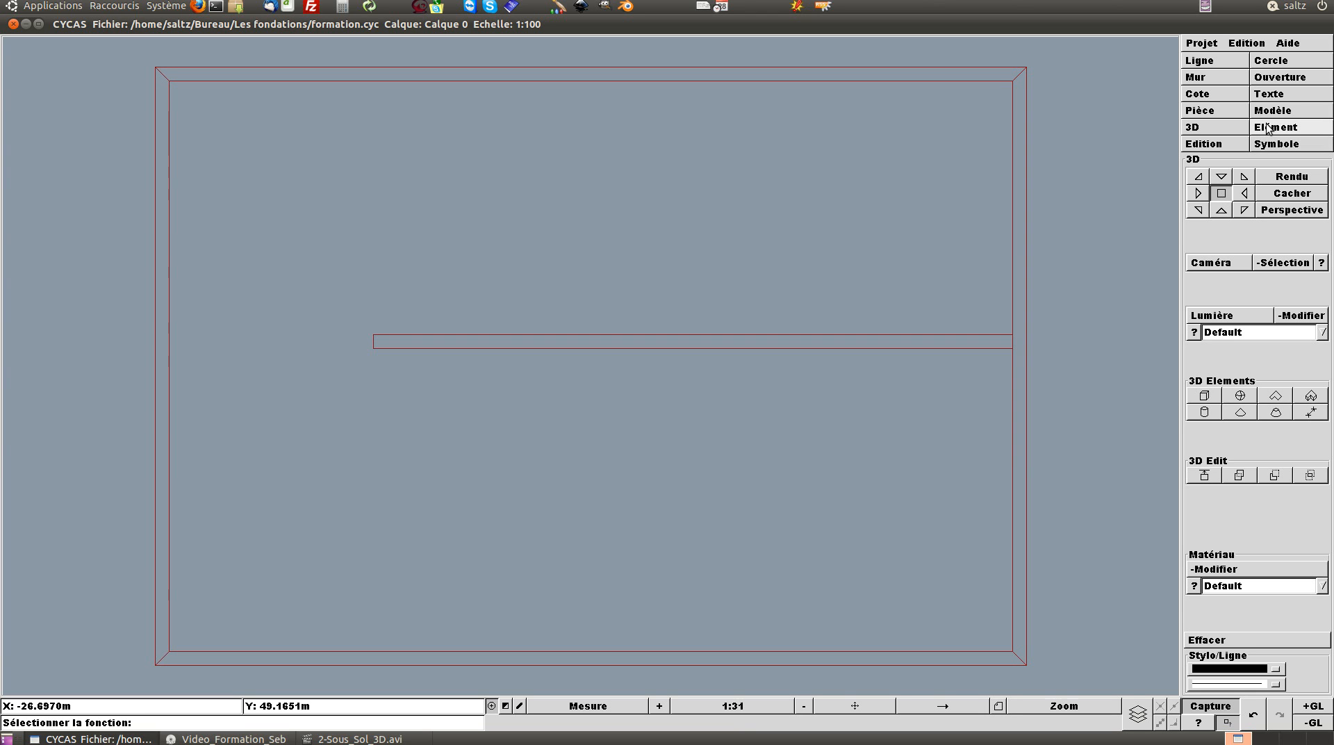
Start a beam with Poutre, setting its width to 0.2 m, base height to 2.3 m and thickness to 0.2 m
{"action": "left_click", "coordinate": [1268, 128]}
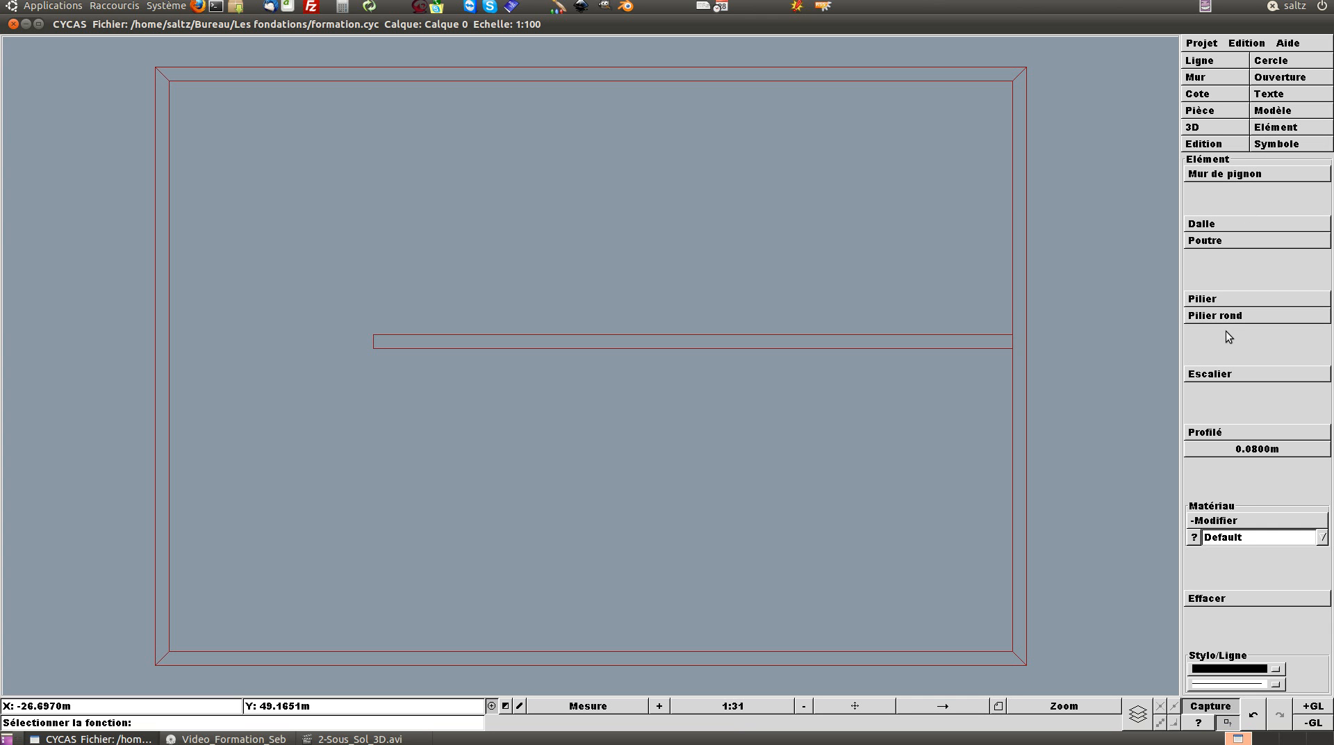
{"action": "left_click", "coordinate": [1221, 240]}
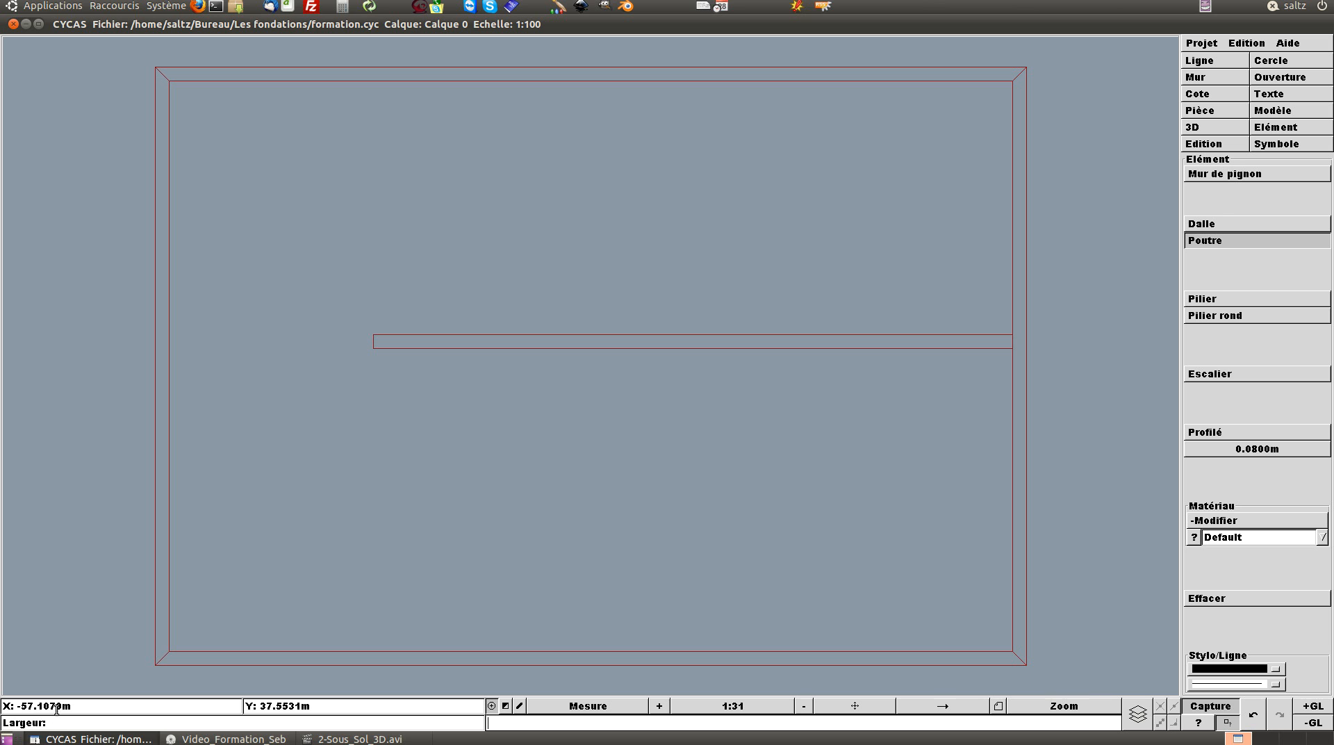
{"action": "type", "text": "0.2"}
{"action": "key", "text": "Return"}
{"action": "type", "text": "2.3"}
{"action": "key", "text": "Return"}
{"action": "type", "text": "0.2"}
{"action": "key", "text": "Return"}
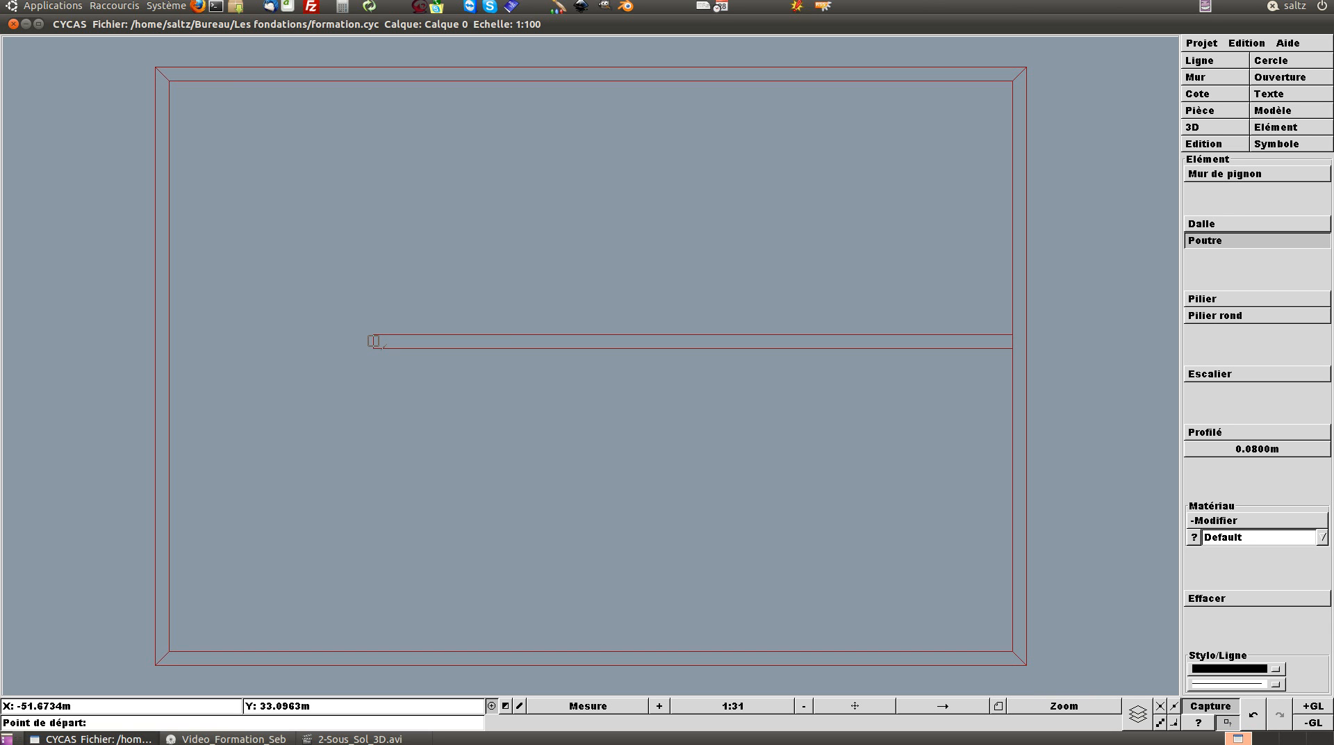
Place the beam from the free left end of the intermediate wall, running 3 m in the X- direction
{"action": "left_click", "coordinate": [374, 341]}
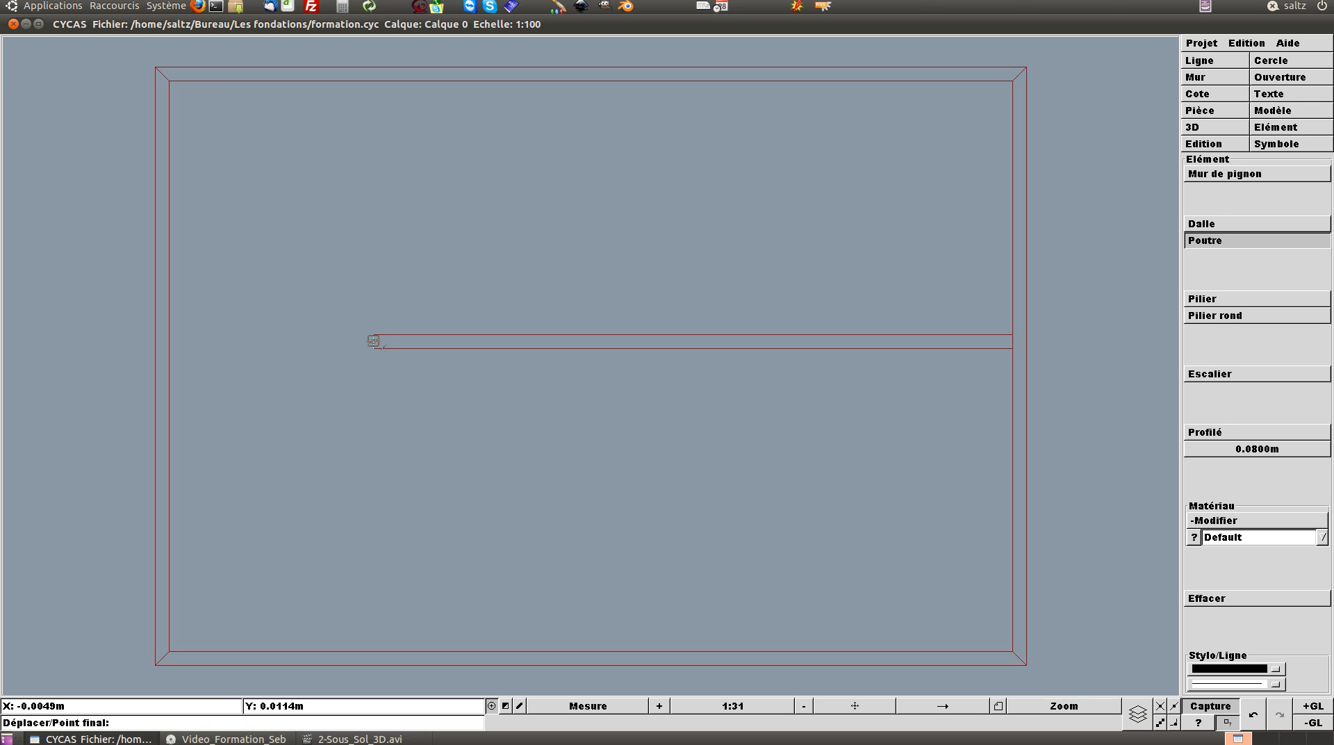
{"action": "left_click", "coordinate": [374, 341]}
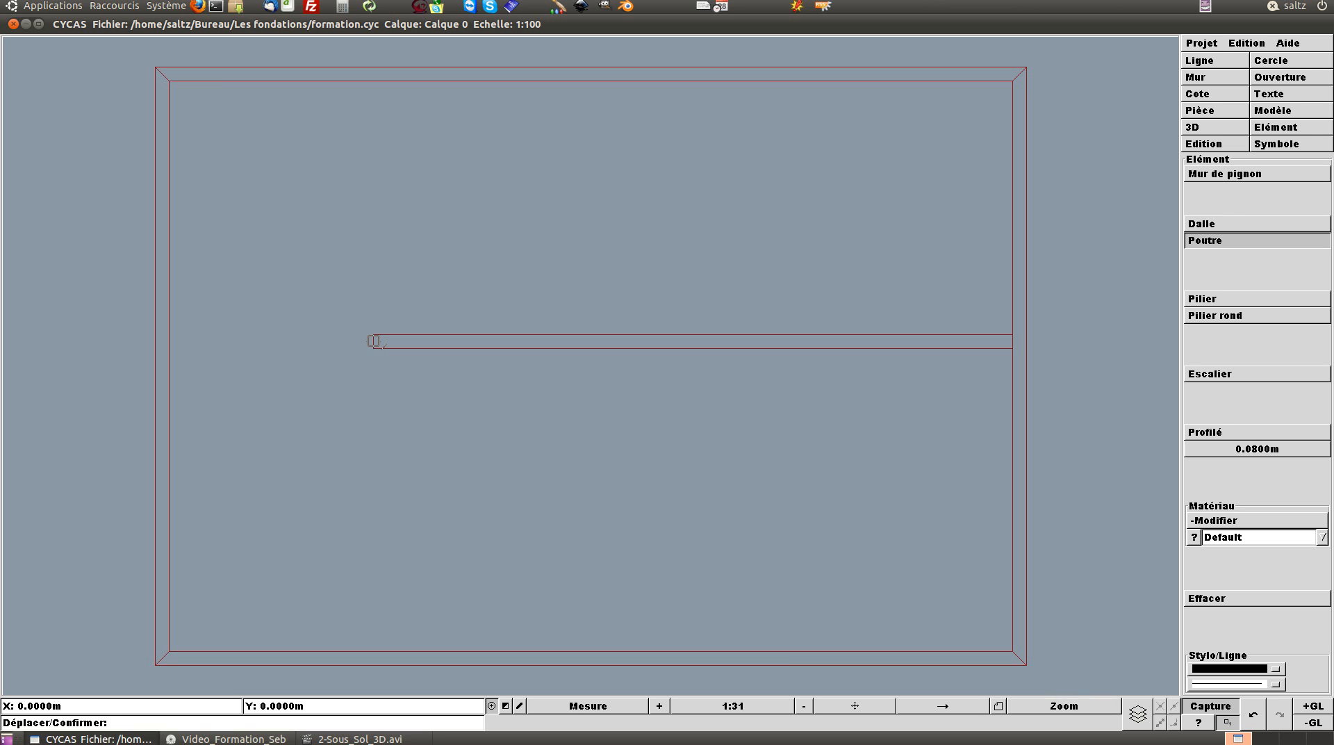
{"action": "left_click", "coordinate": [330, 371]}
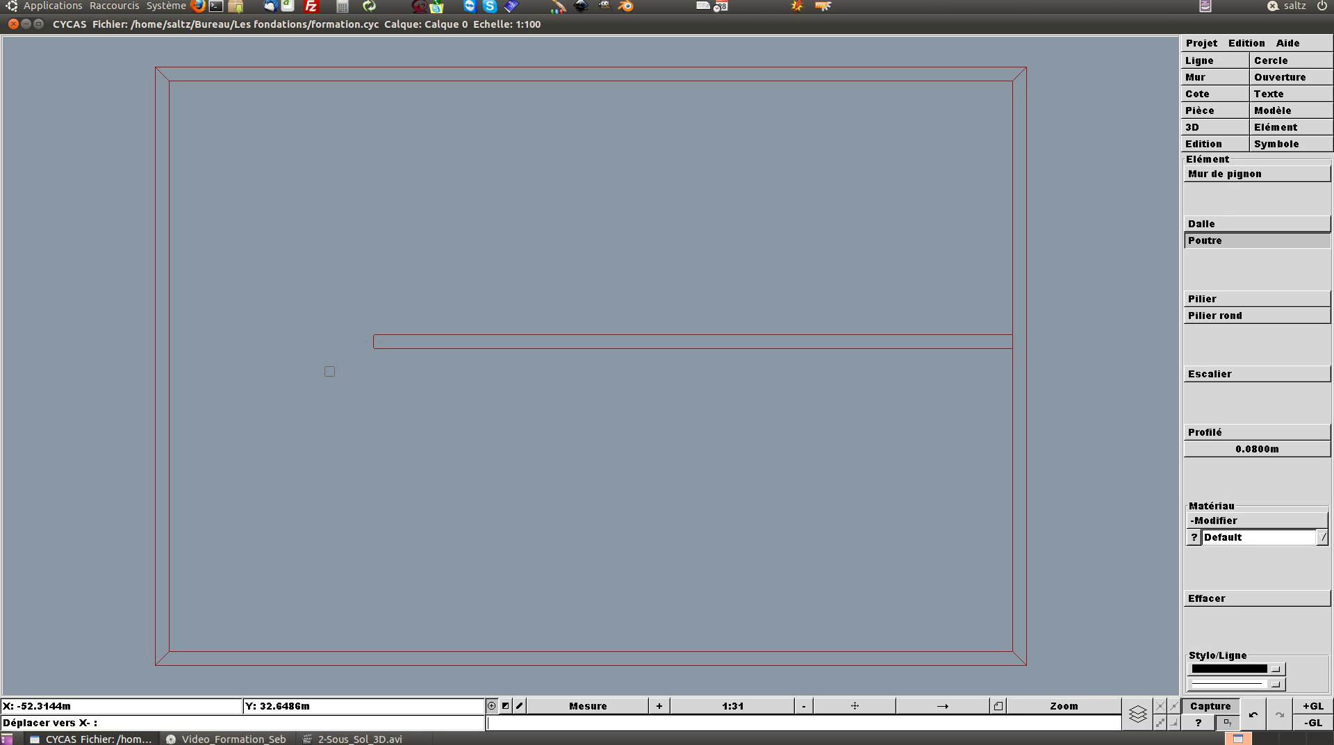
{"action": "type", "text": "3"}
{"action": "key", "text": "Return"}
{"action": "left_click", "coordinate": [330, 371]}
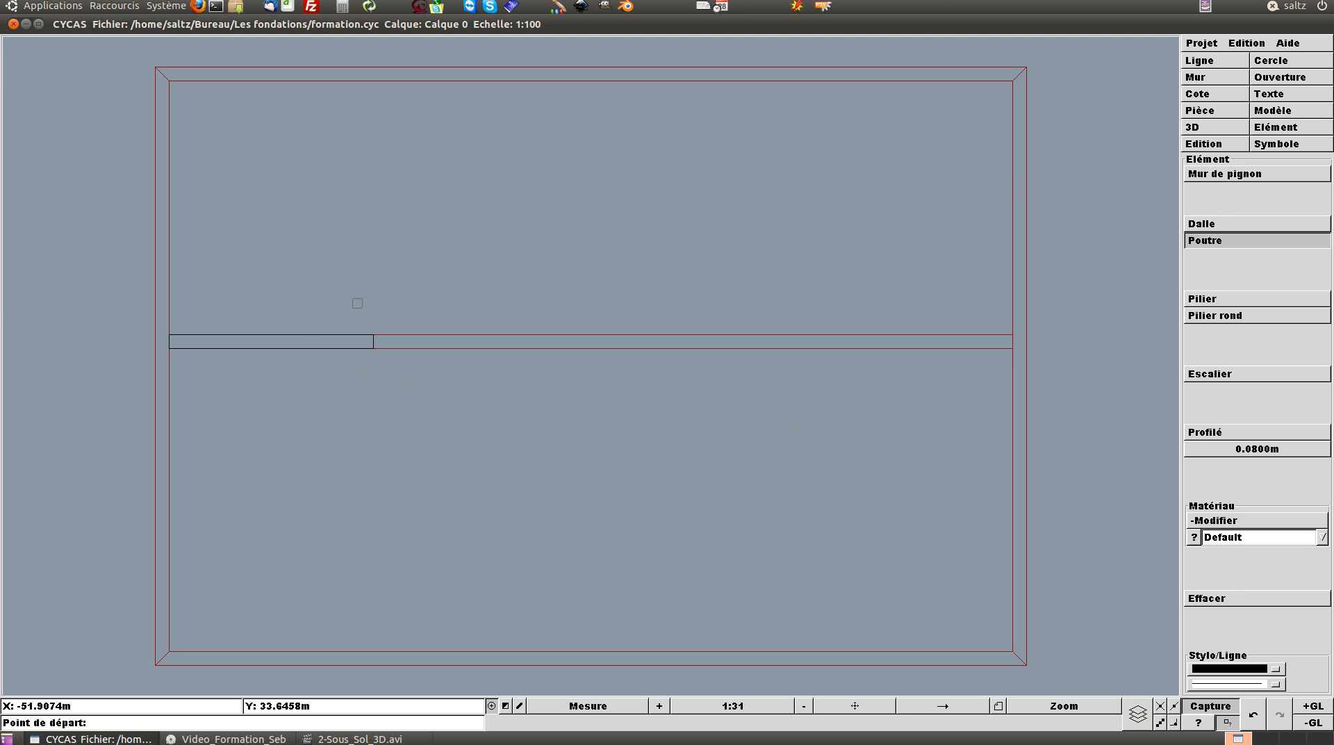
Examine the new beam in an isometric 3D view and go back to the plan view
{"action": "left_click", "coordinate": [1192, 127]}
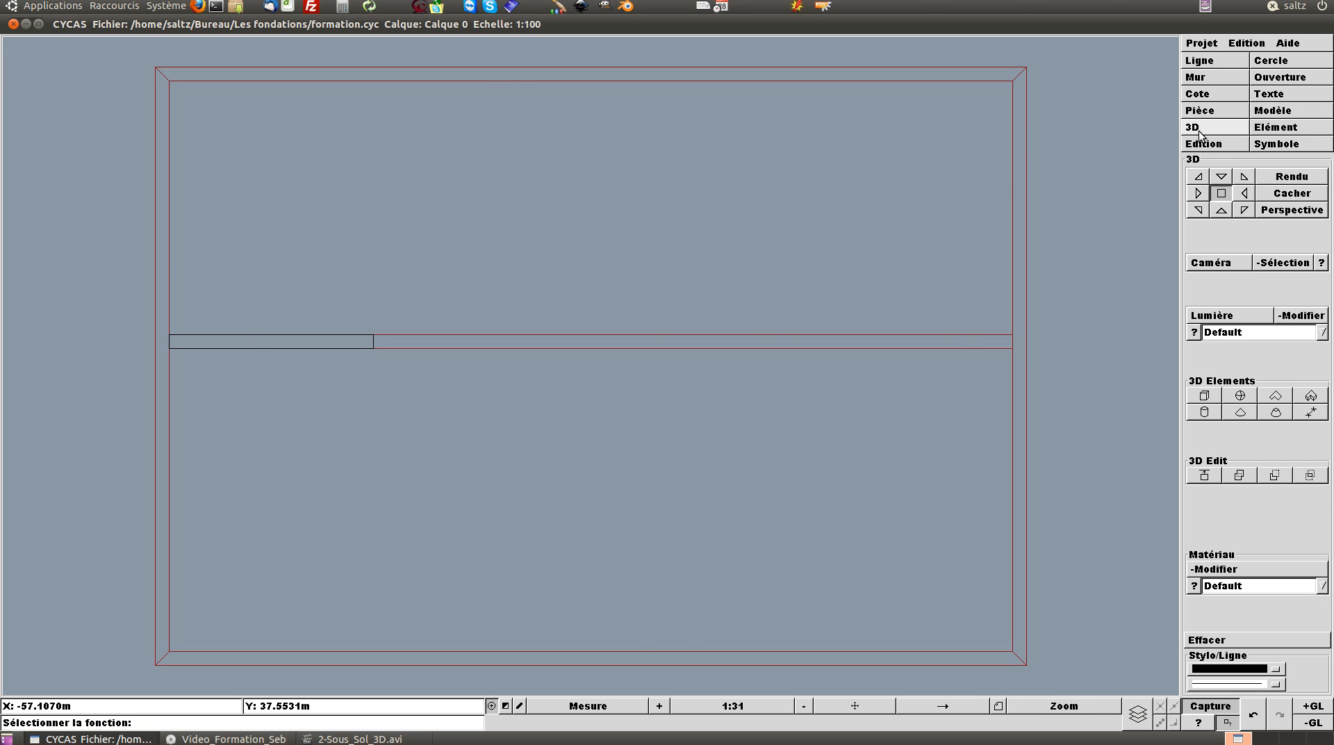
{"action": "left_click", "coordinate": [1243, 210]}
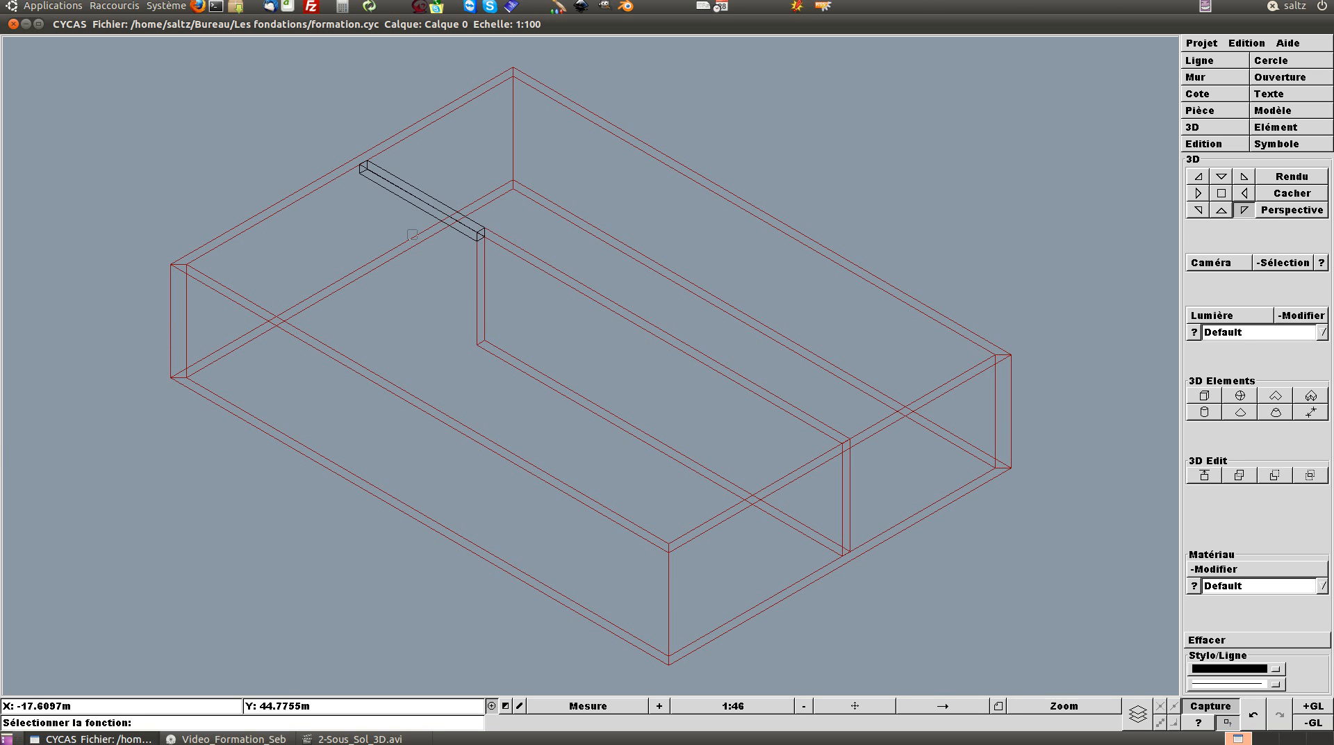
{"action": "left_click", "coordinate": [1221, 193]}
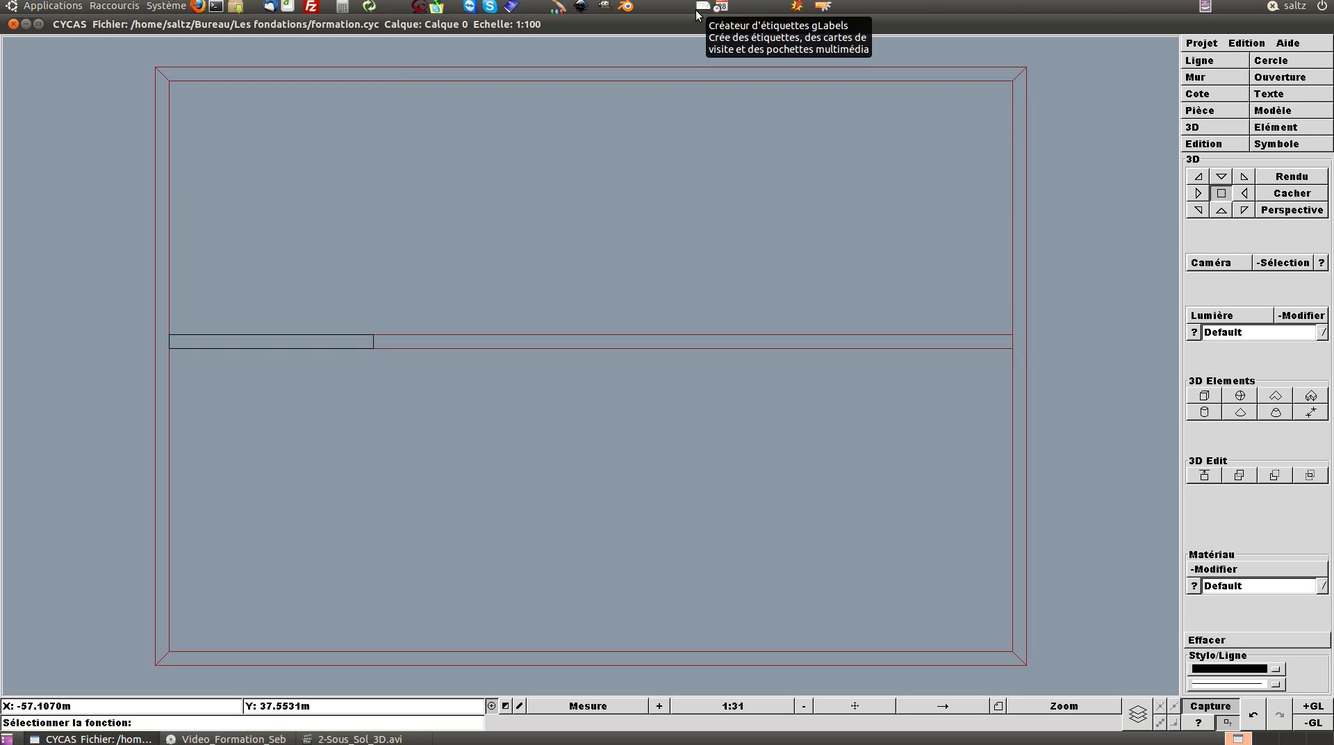
In a terminal, become root with sudo su and the account password, view running processes with top, and close the terminal
{"action": "left_click", "coordinate": [216, 6]}
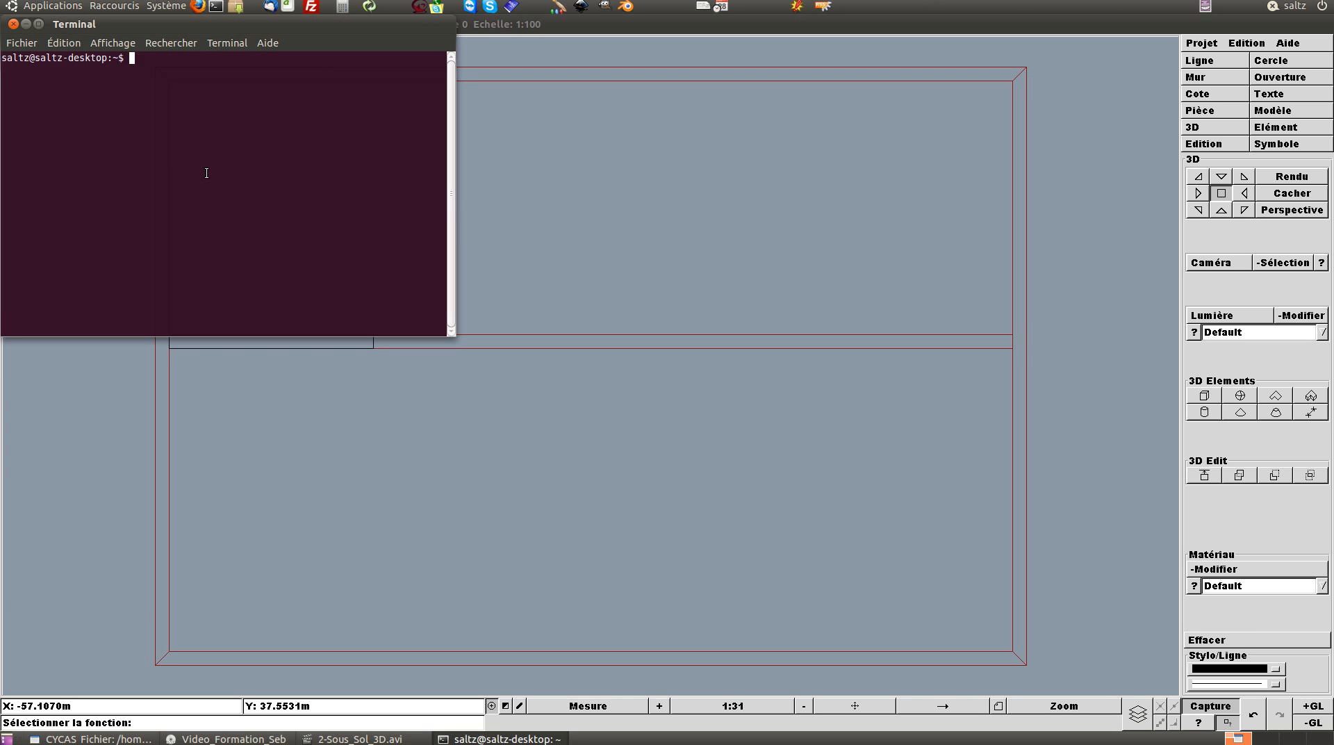
{"action": "type", "text": "sudo su"}
{"action": "key", "text": "Return"}
{"action": "key", "text": "Return"}
{"action": "type", "text": "top"}
{"action": "key", "text": "Return"}
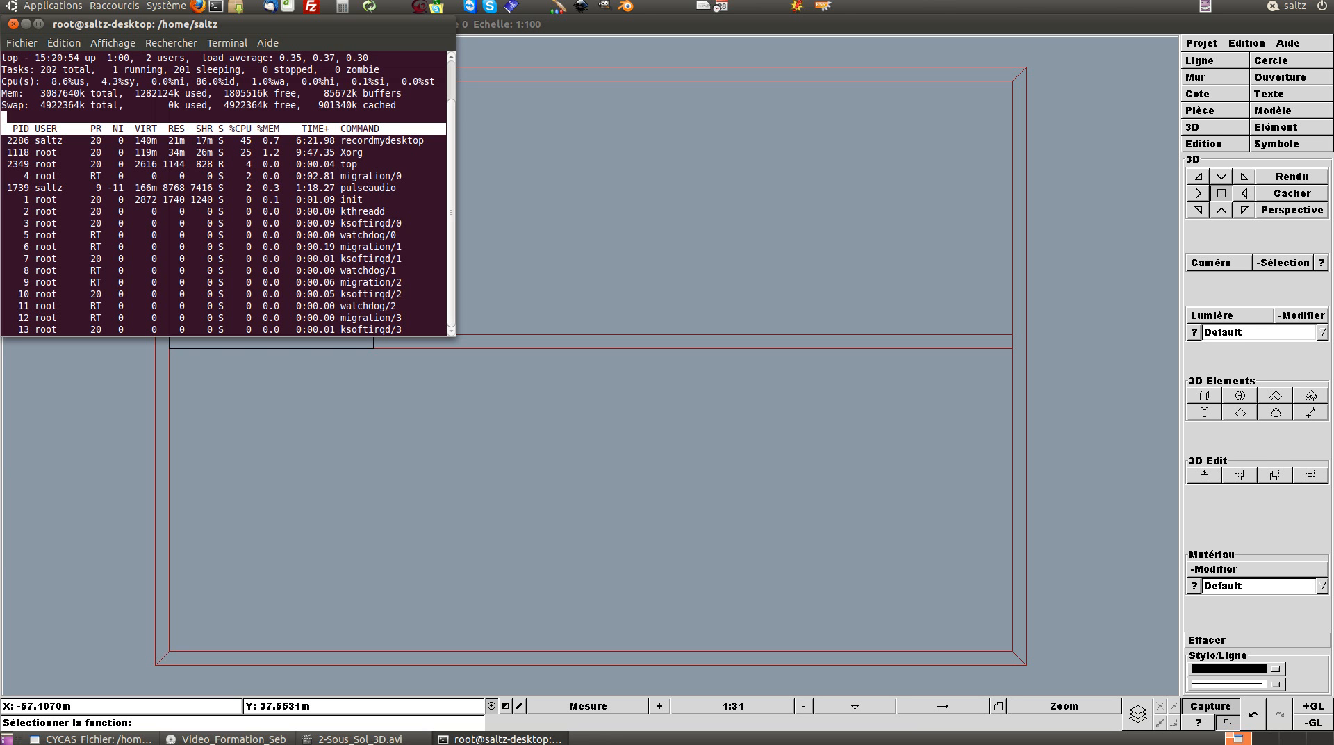
{"action": "left_click", "coordinate": [13, 24]}
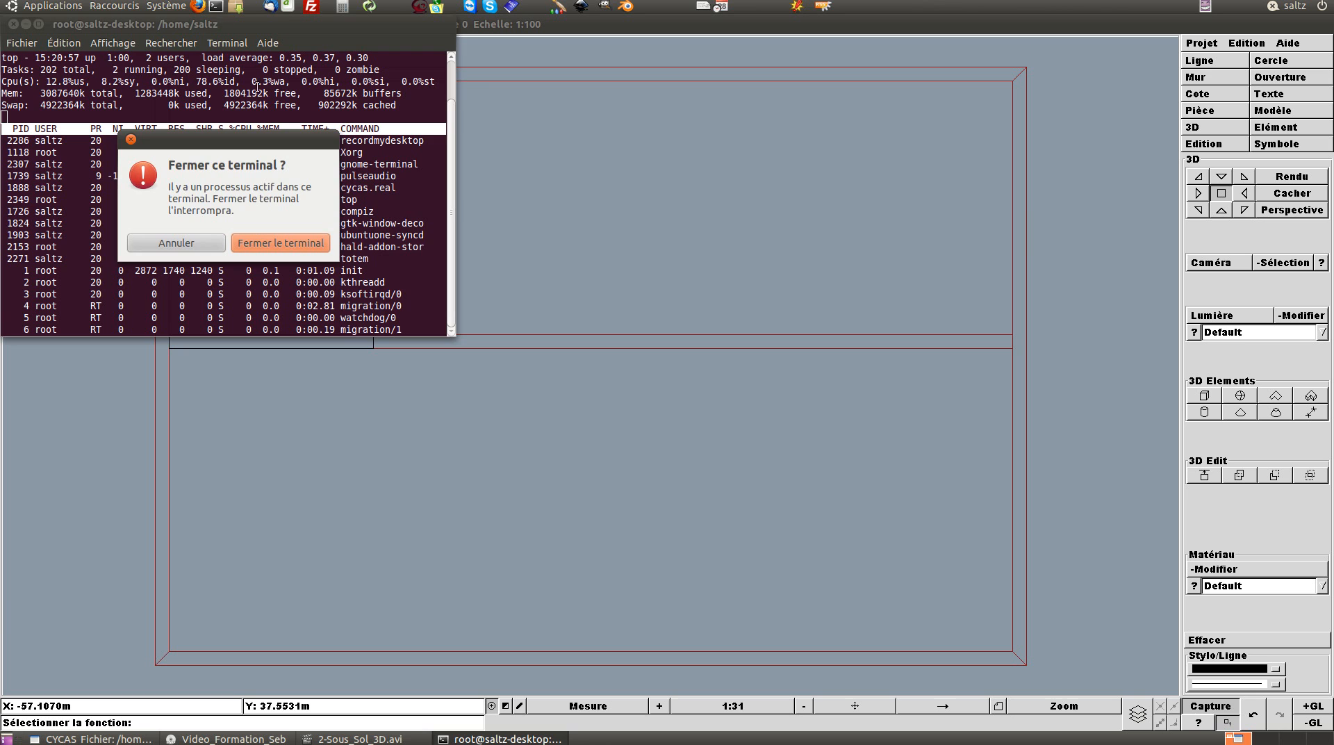
{"action": "left_click", "coordinate": [280, 243]}
Open a new terminal window and enter a kill command for a running process
{"action": "left_click", "coordinate": [215, 5]}
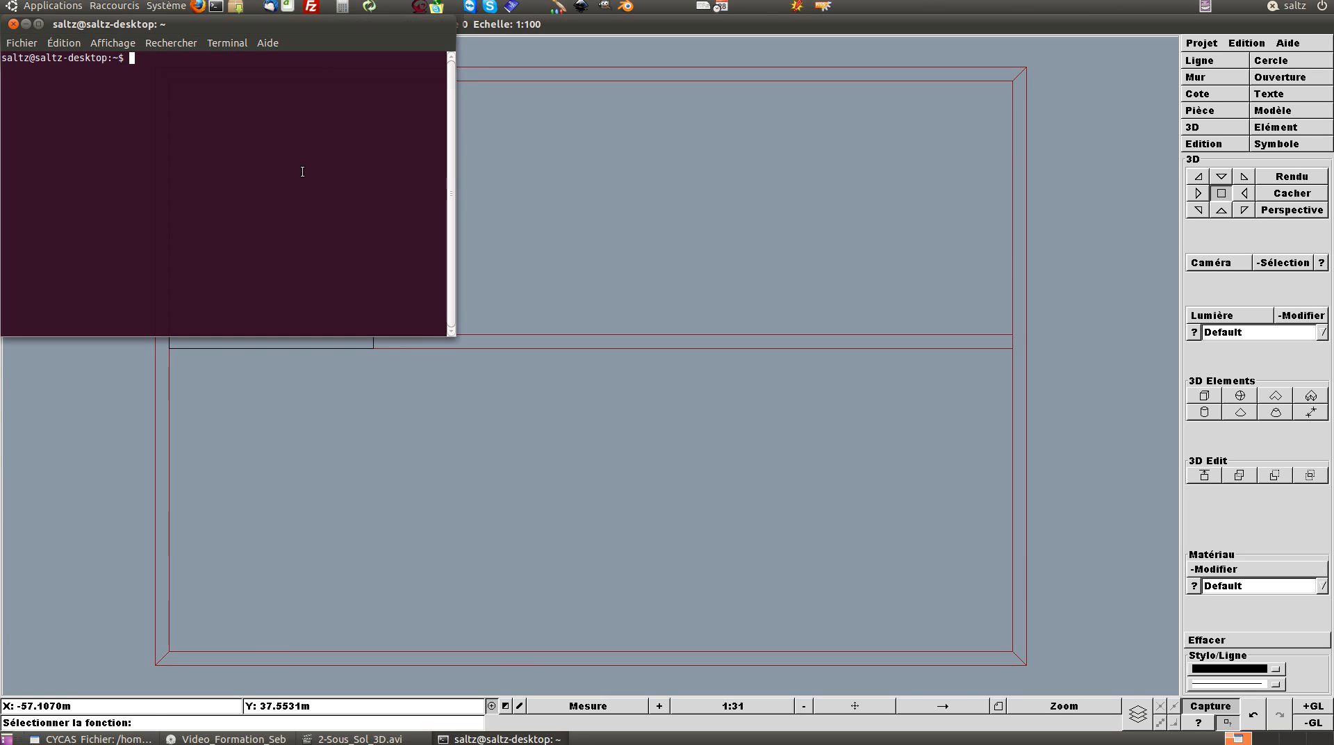
{"action": "type", "text": "kill 22"}
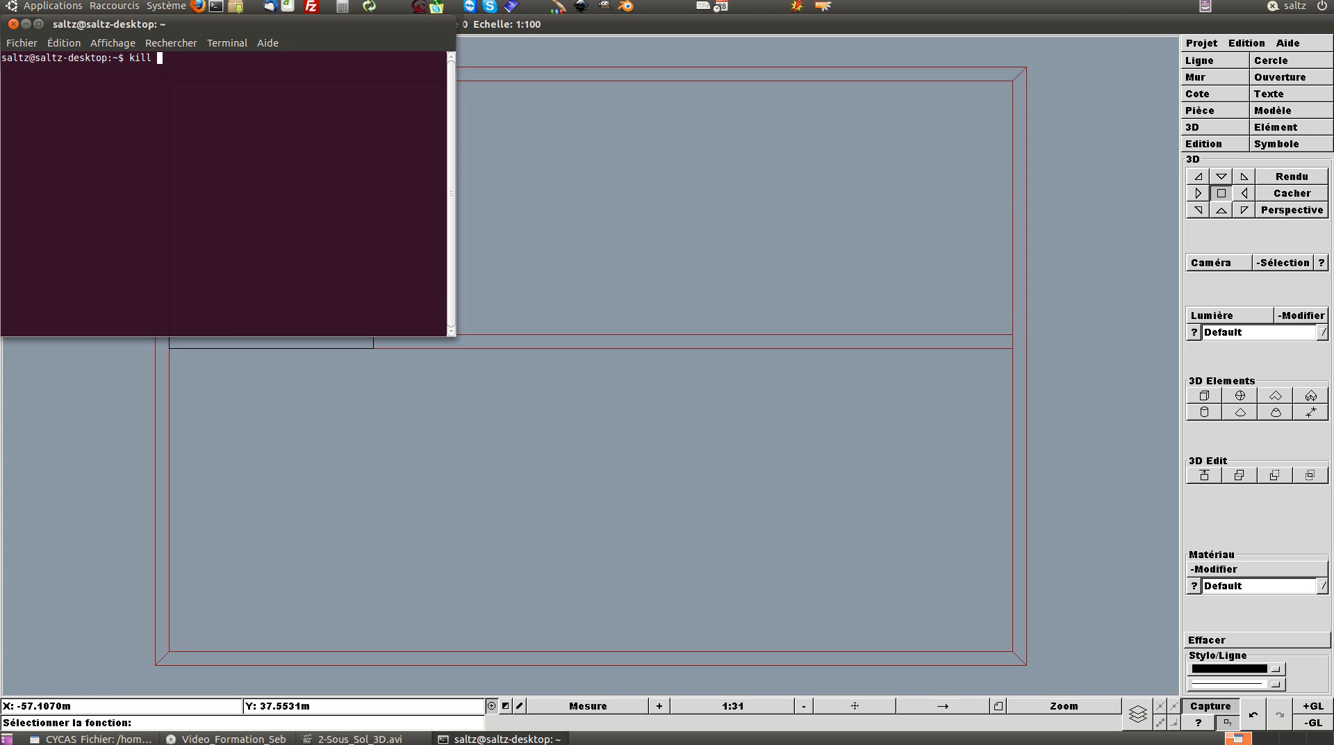